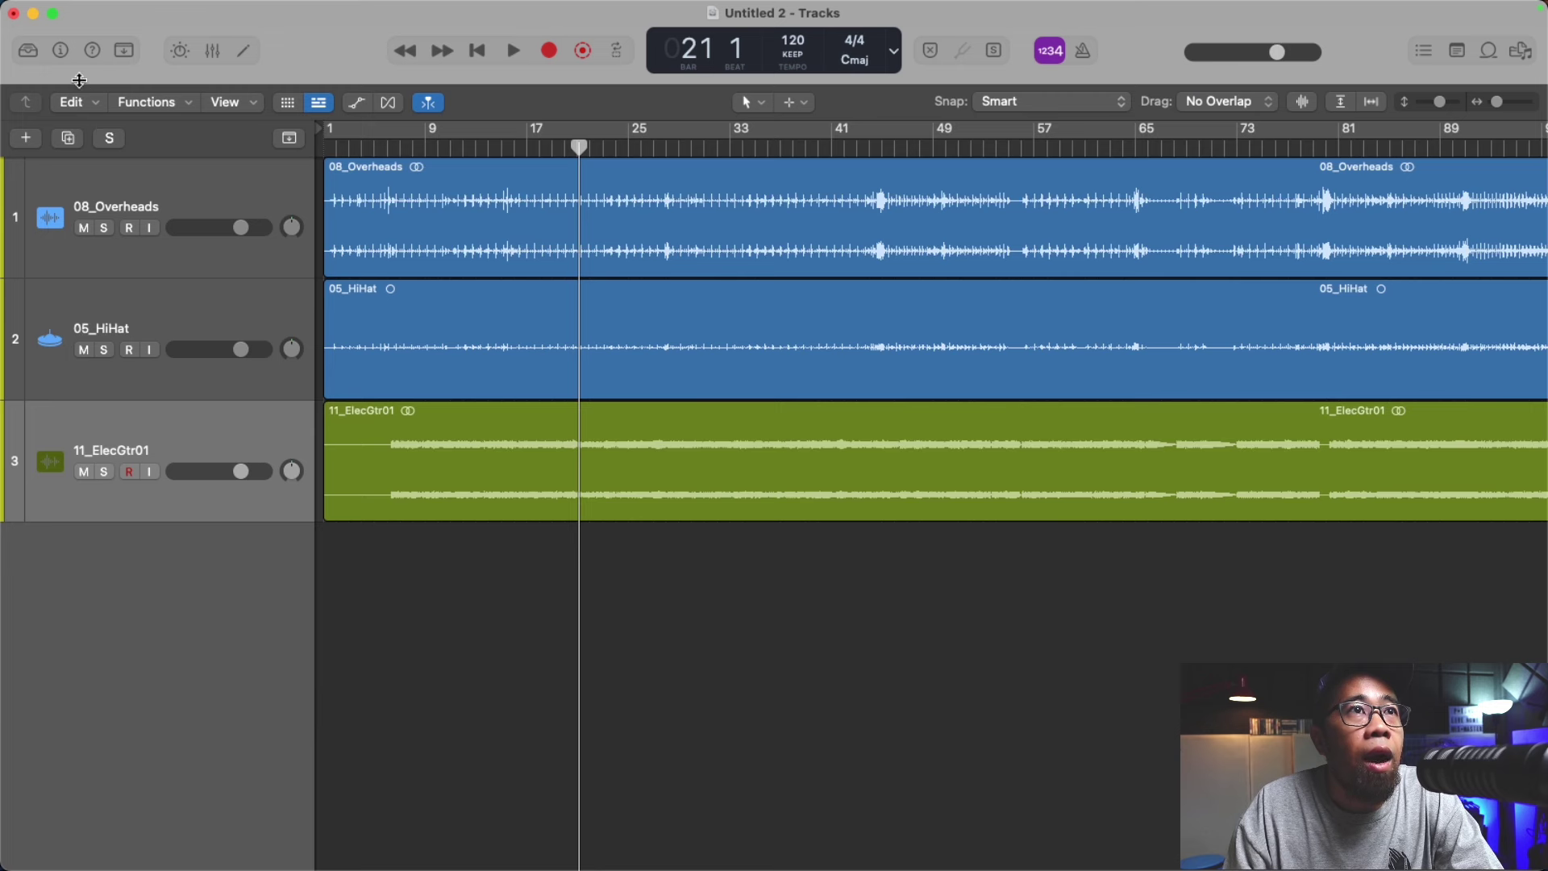
Step: Show the channel strip inspector for the 08_Overheads track and mute the 05_HiHat and 11_ElecGtr01 tracks
{"action": "left_click", "coordinate": [62, 51]}
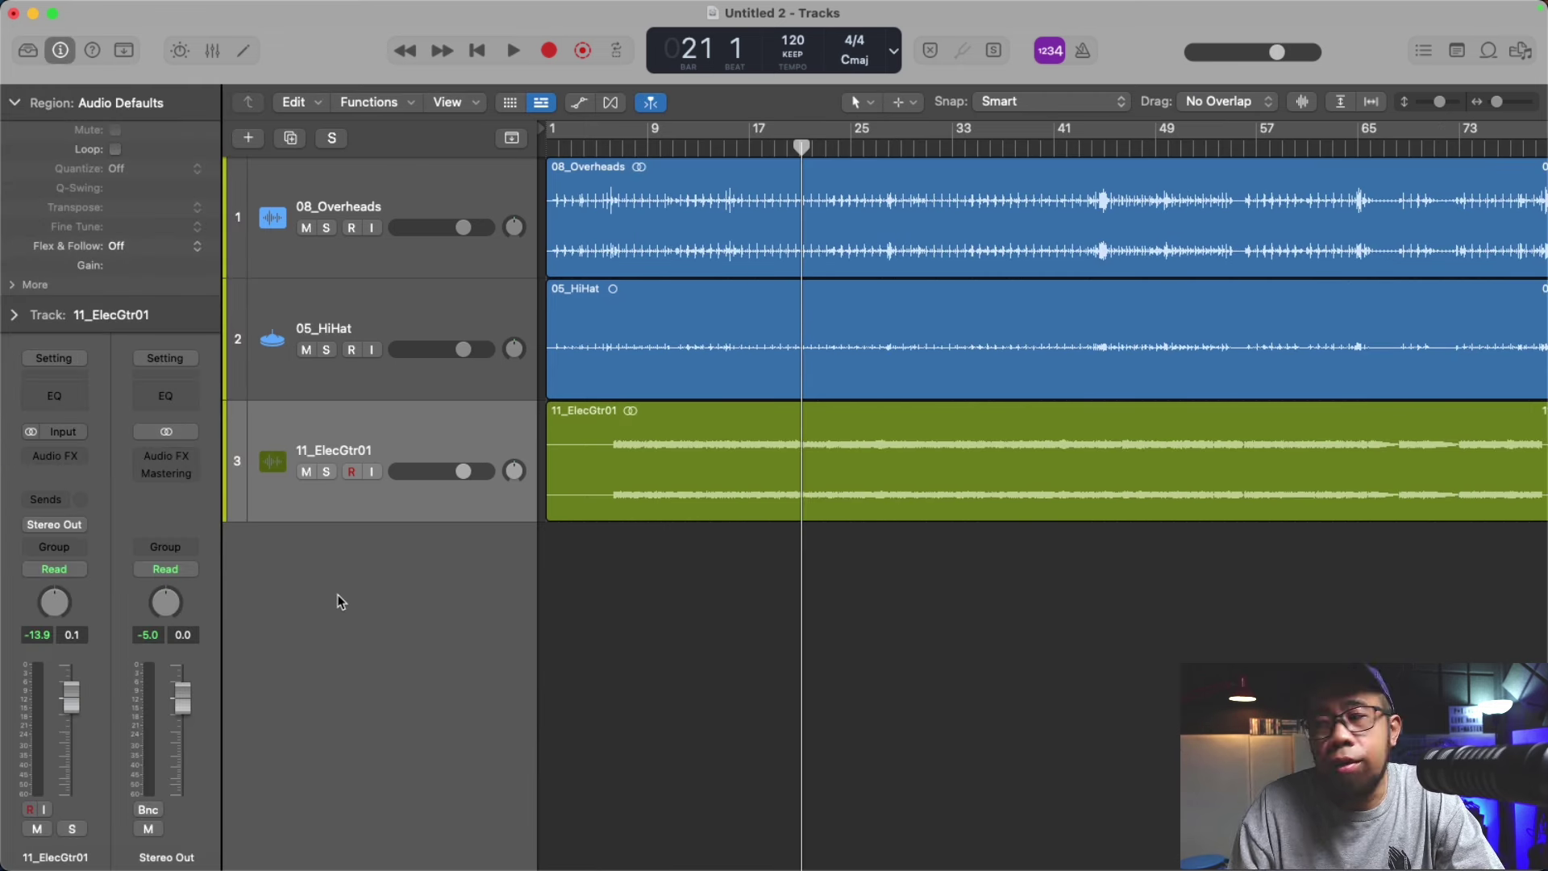
{"action": "left_click", "coordinate": [491, 228]}
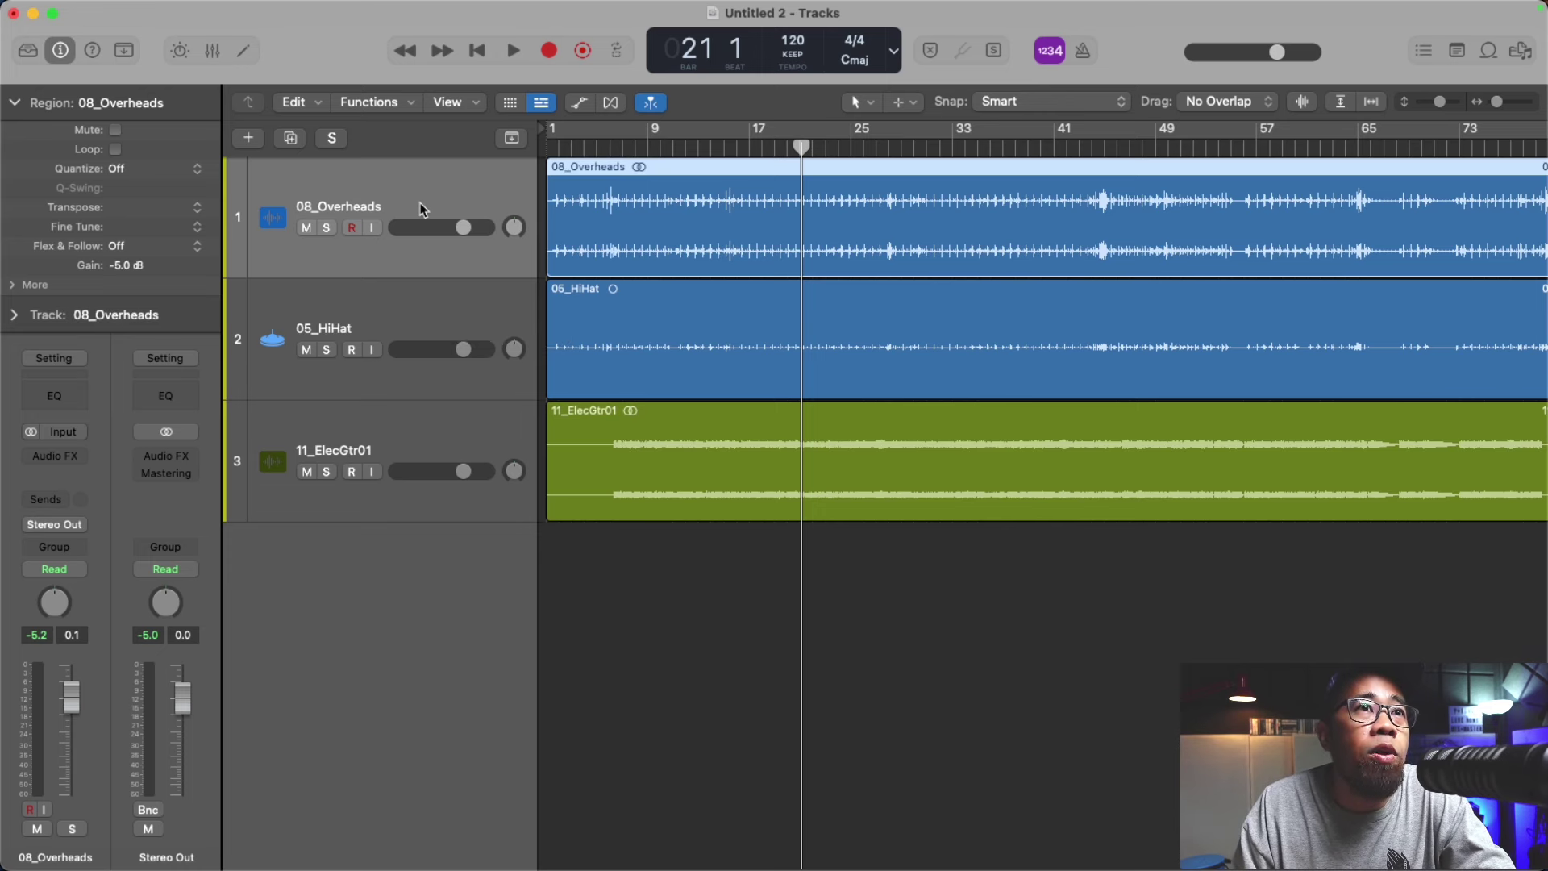
{"action": "left_click", "coordinate": [306, 351]}
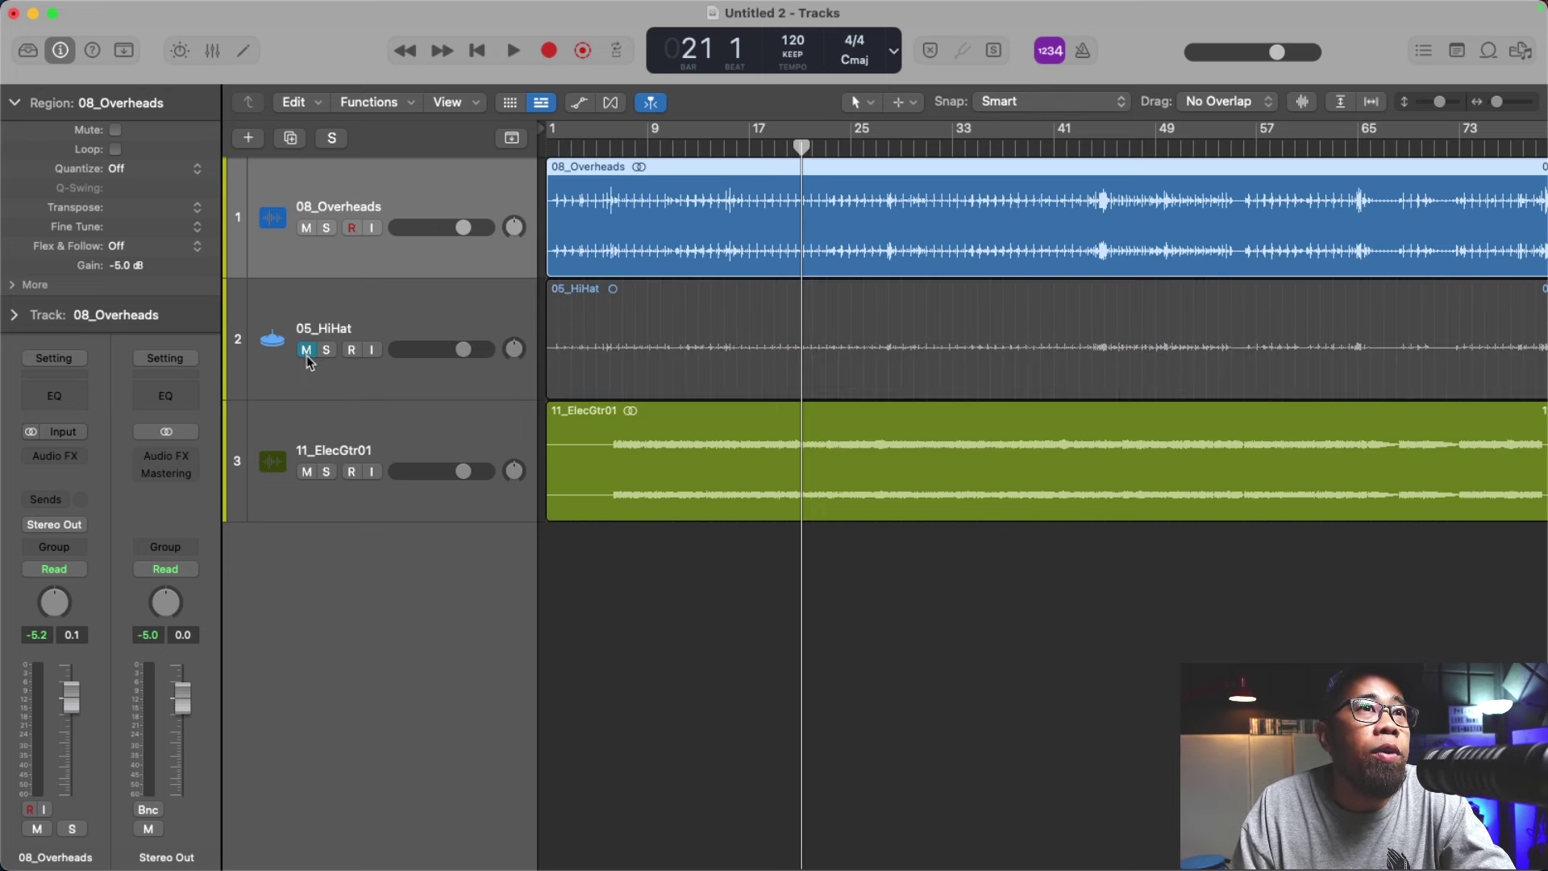
{"action": "left_click", "coordinate": [306, 473]}
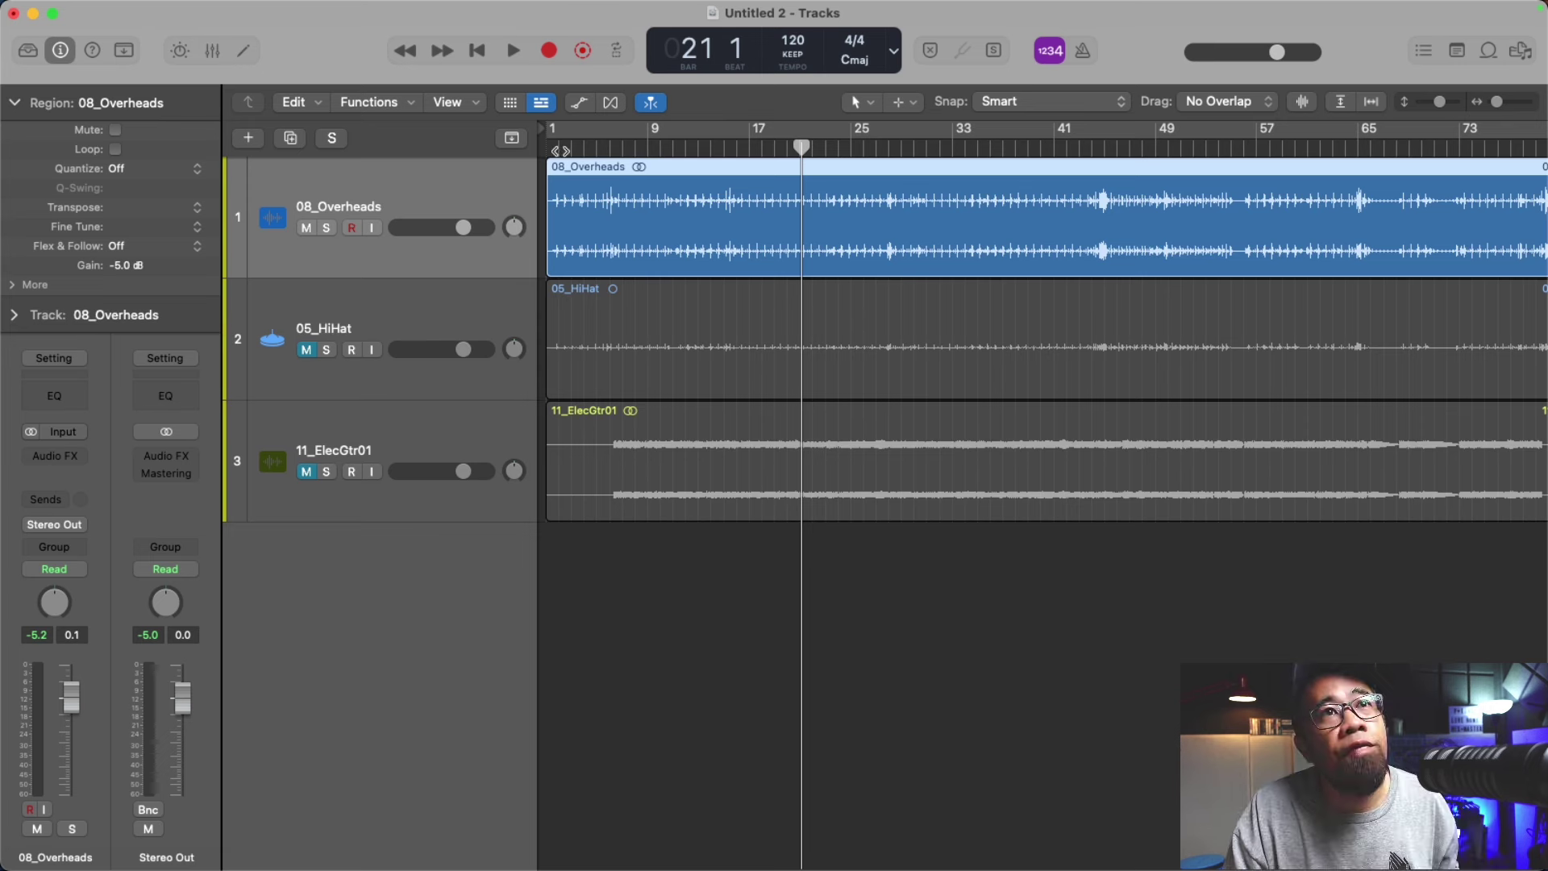
Step: Play the project from the beginning to about bar 7 to listen to the 08_Overheads track alone
{"action": "left_click", "coordinate": [476, 50]}
{"action": "left_click", "coordinate": [513, 50]}
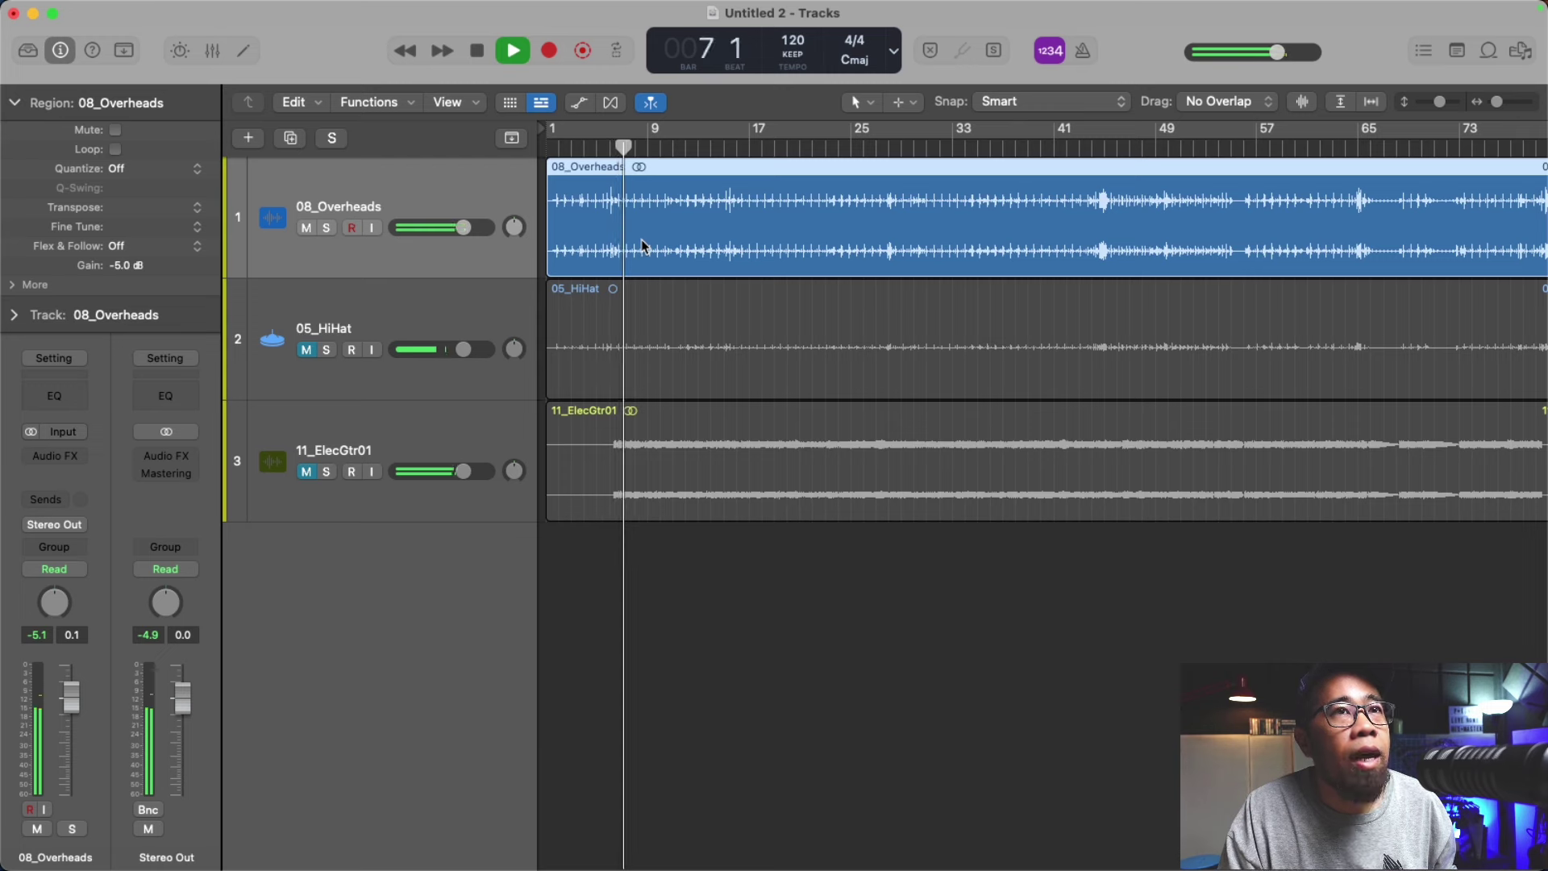
{"action": "key", "text": "space"}
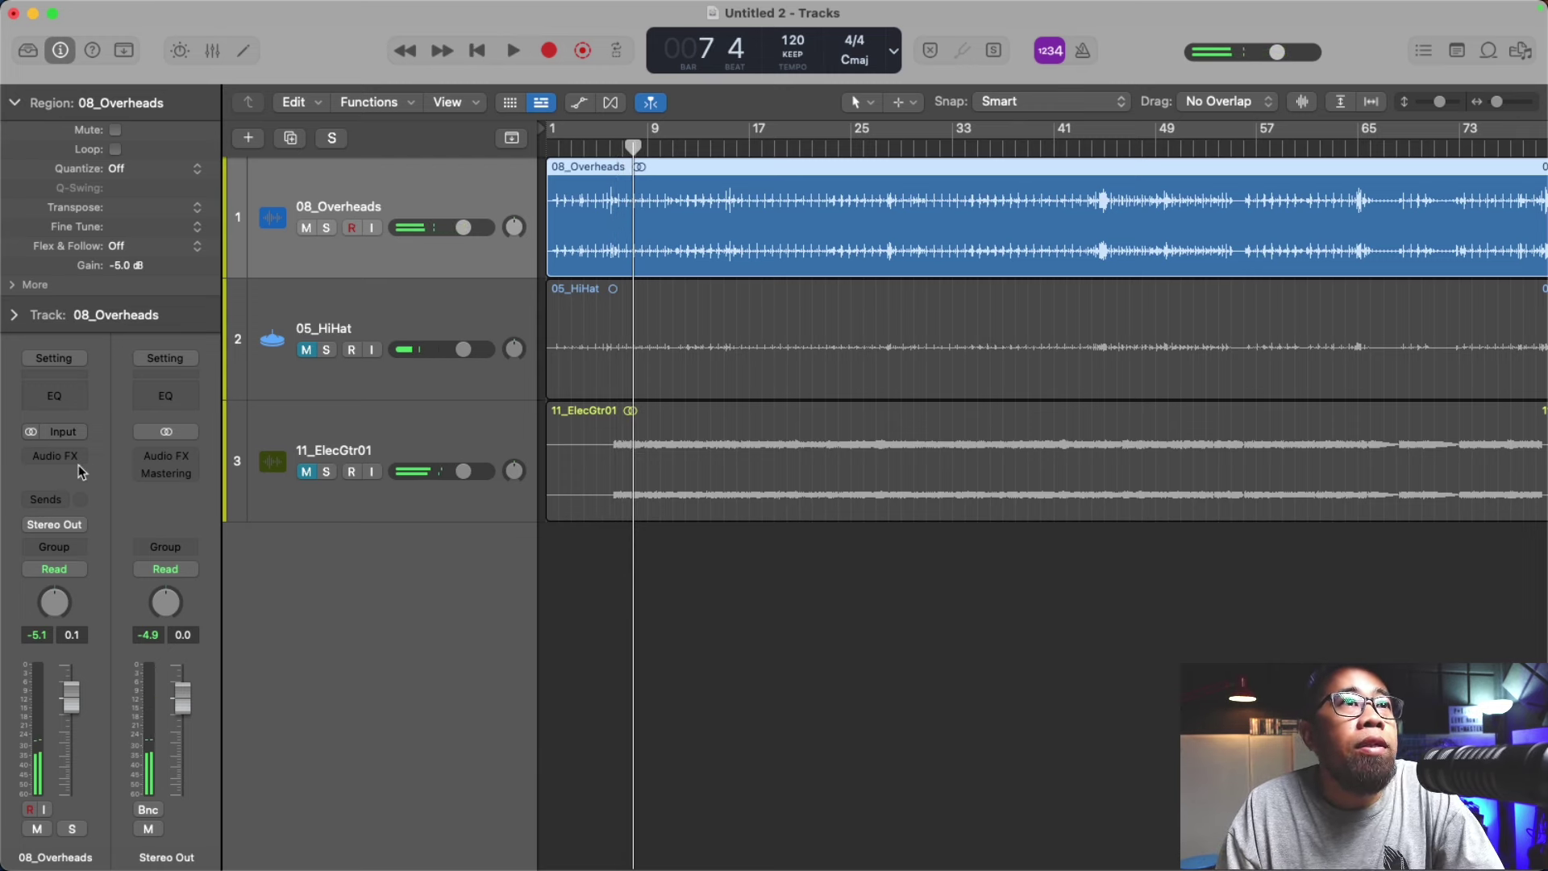
Step: Insert a stereo Test Oscillator from the Utility plug-ins on the 08_Overheads channel strip
{"action": "left_click", "coordinate": [70, 459]}
{"action": "mouse_move", "coordinate": [129, 802]}
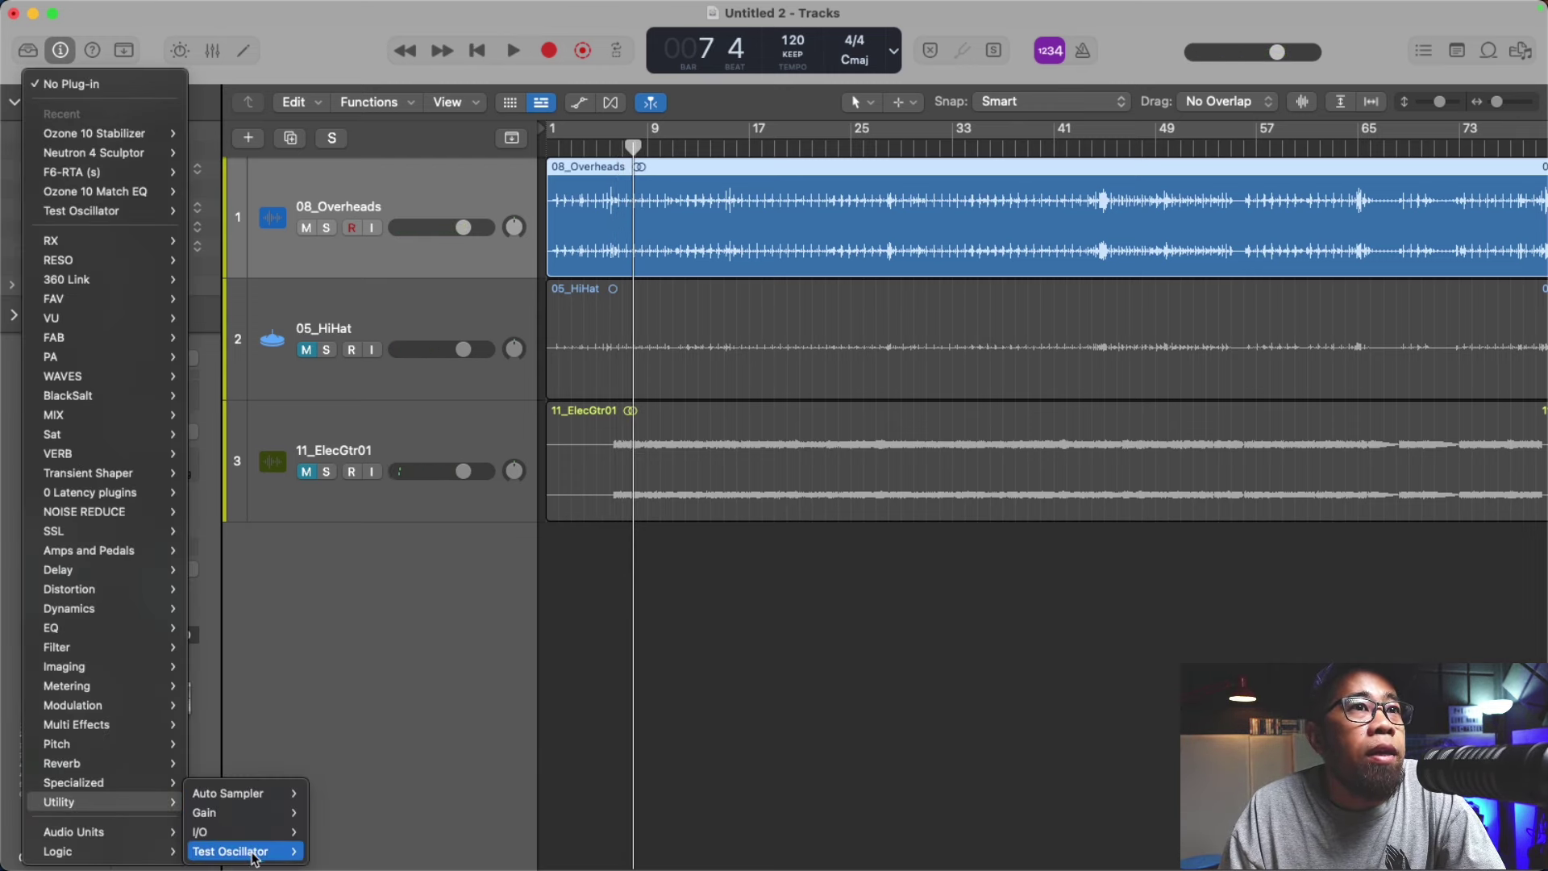
{"action": "mouse_move", "coordinate": [254, 856]}
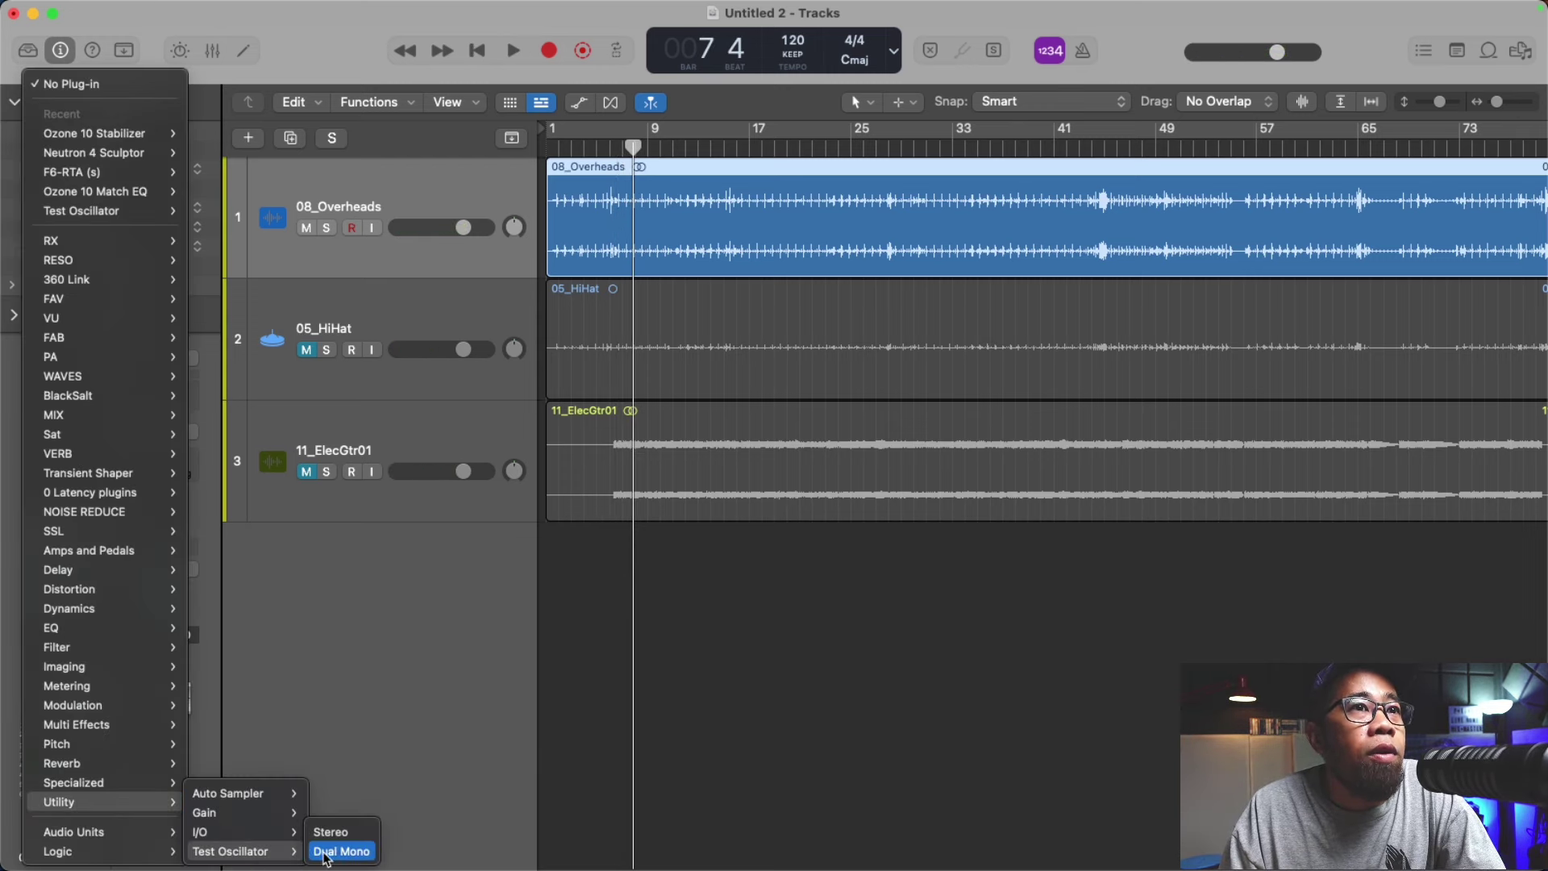
{"action": "left_click", "coordinate": [364, 837]}
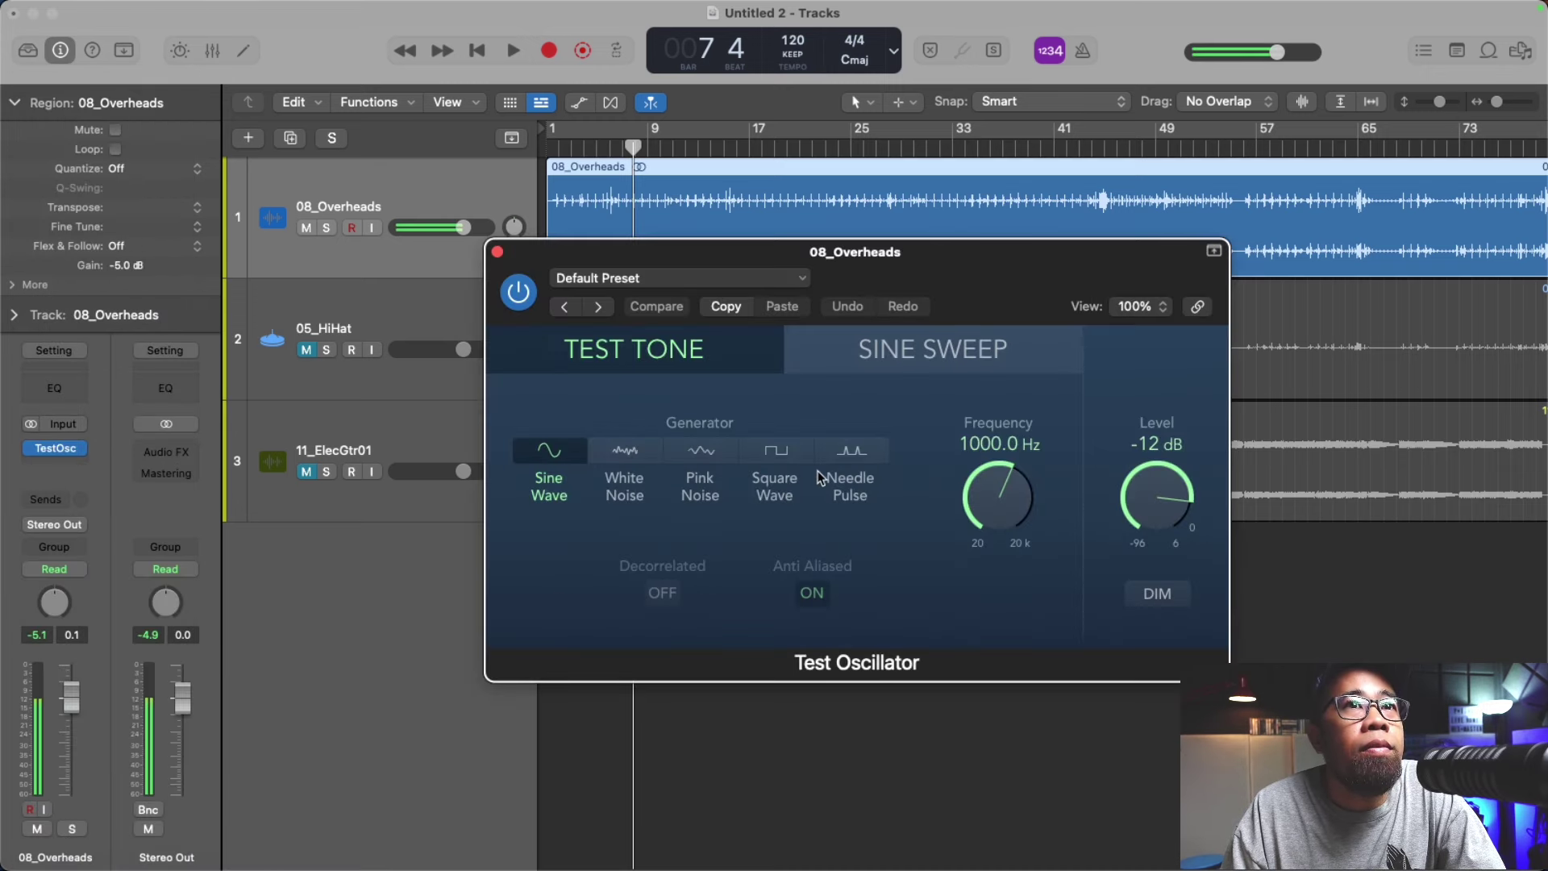
Step: Silence the test tone by muting the 08_Overheads track and setting its output to No Output
{"action": "left_click", "coordinate": [1157, 597]}
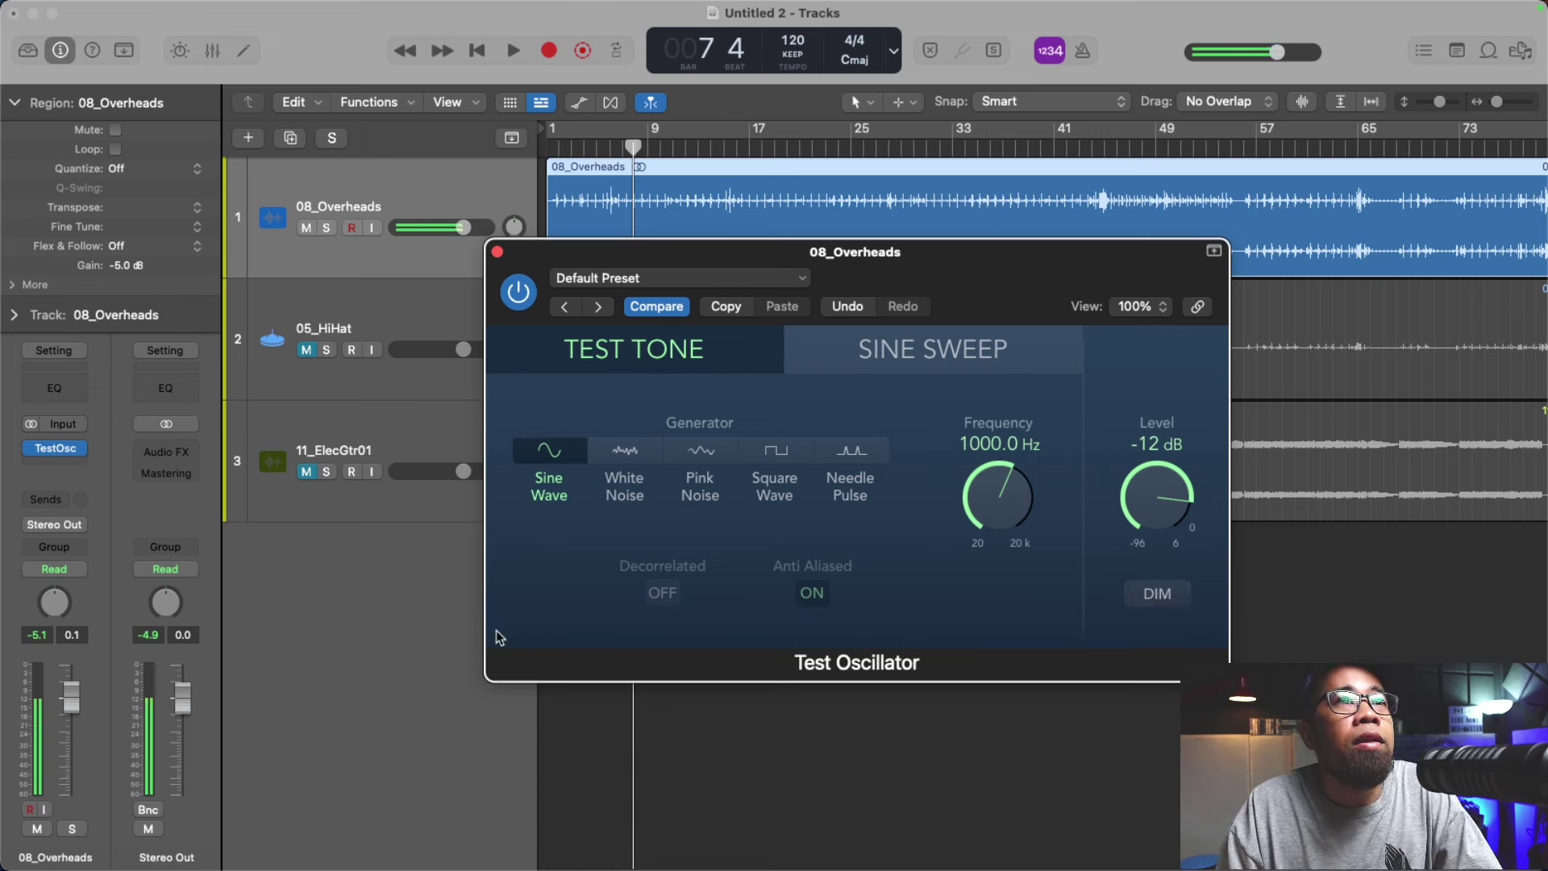
{"action": "left_click", "coordinate": [36, 830]}
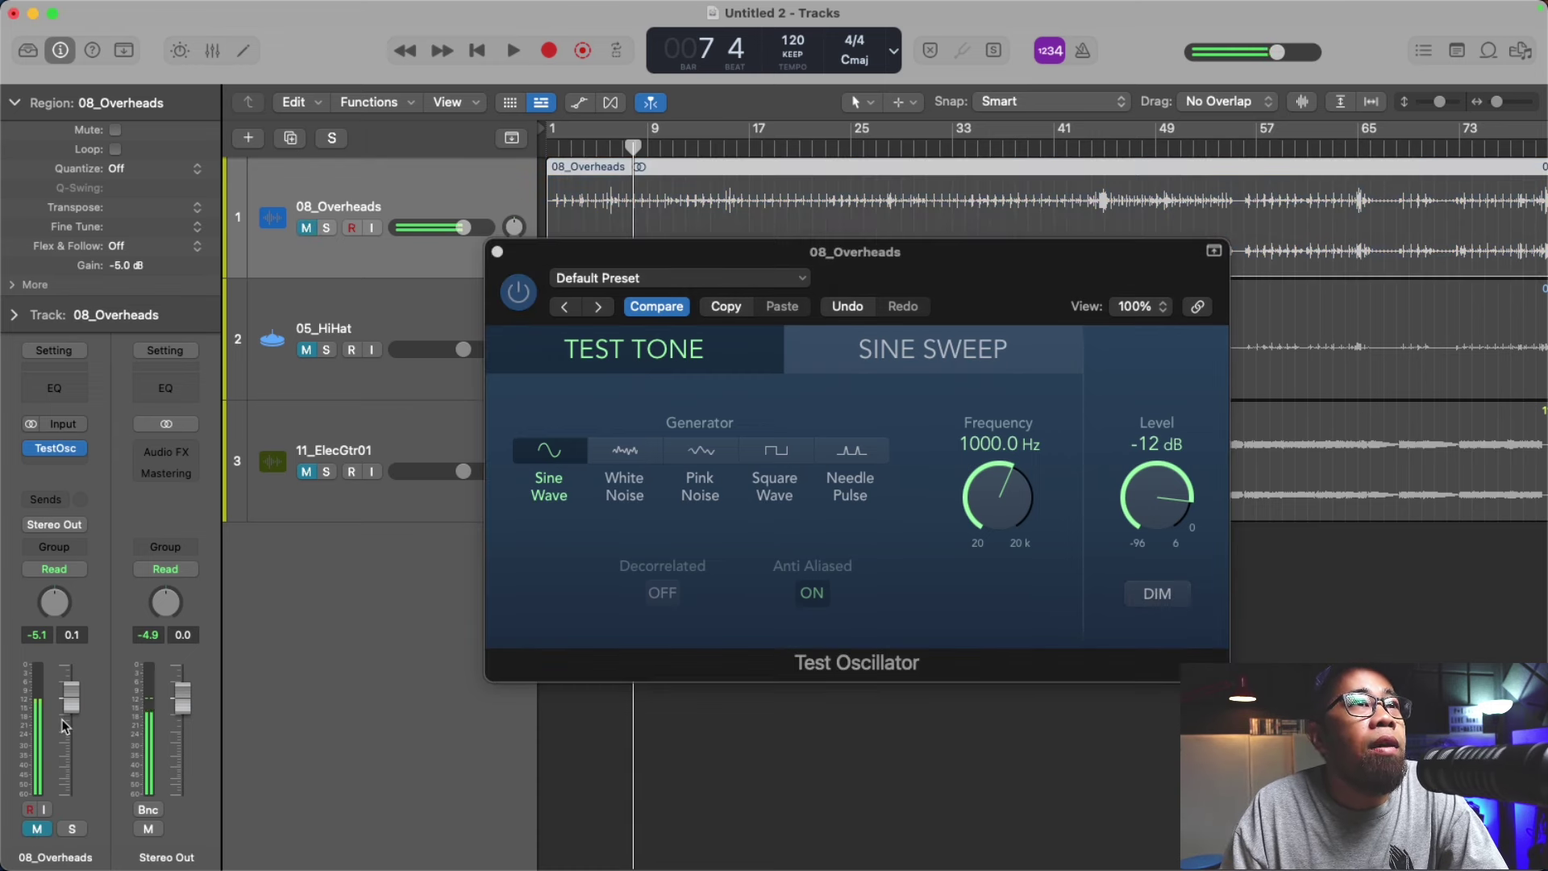
{"action": "left_click", "coordinate": [56, 525]}
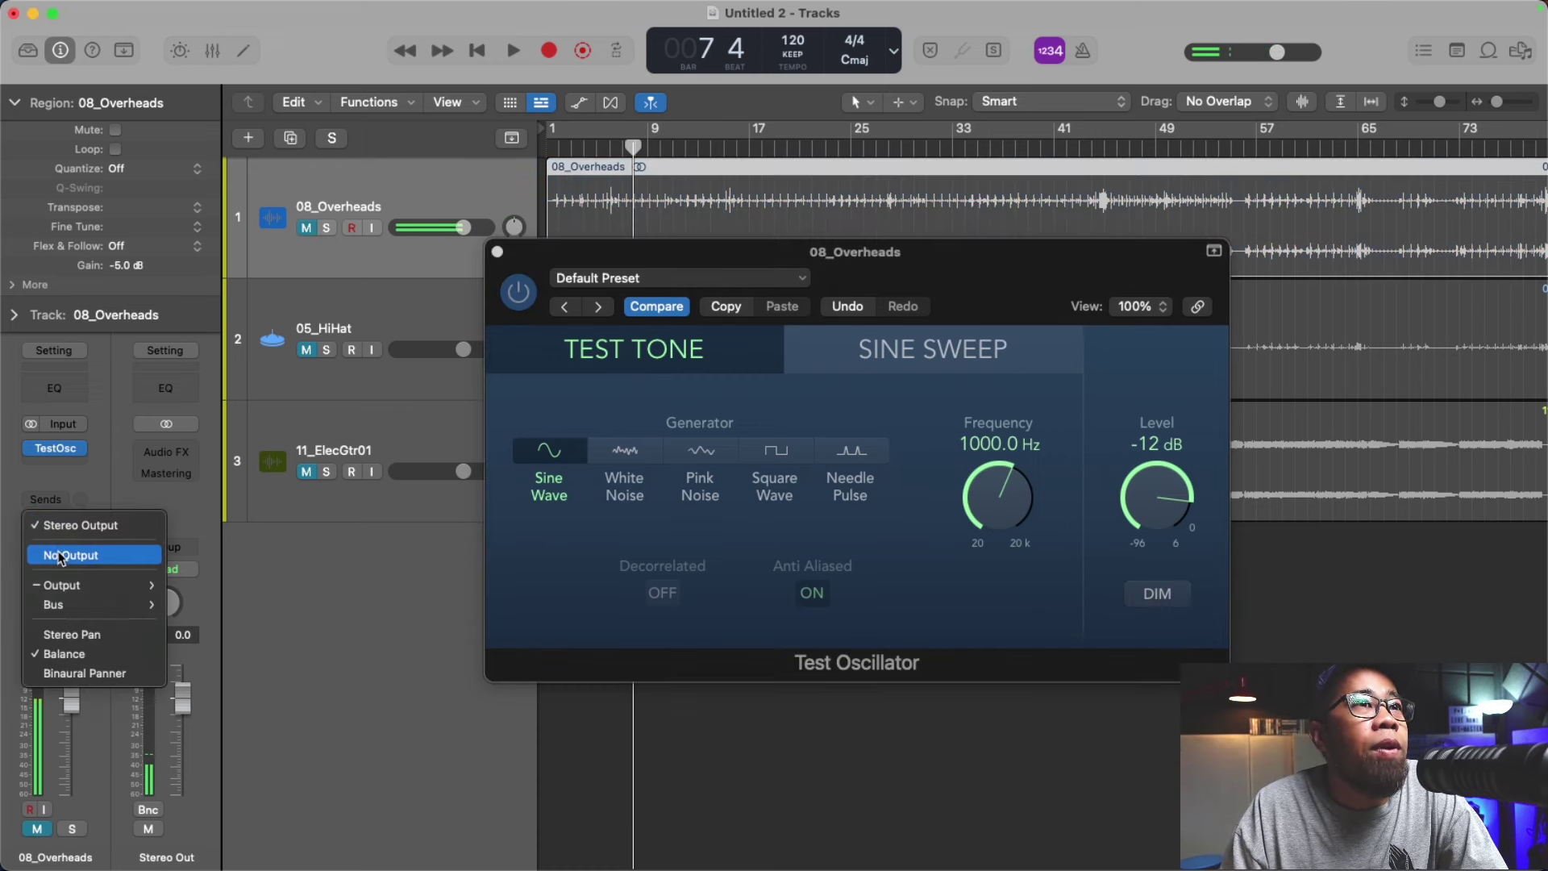
{"action": "left_click", "coordinate": [61, 556]}
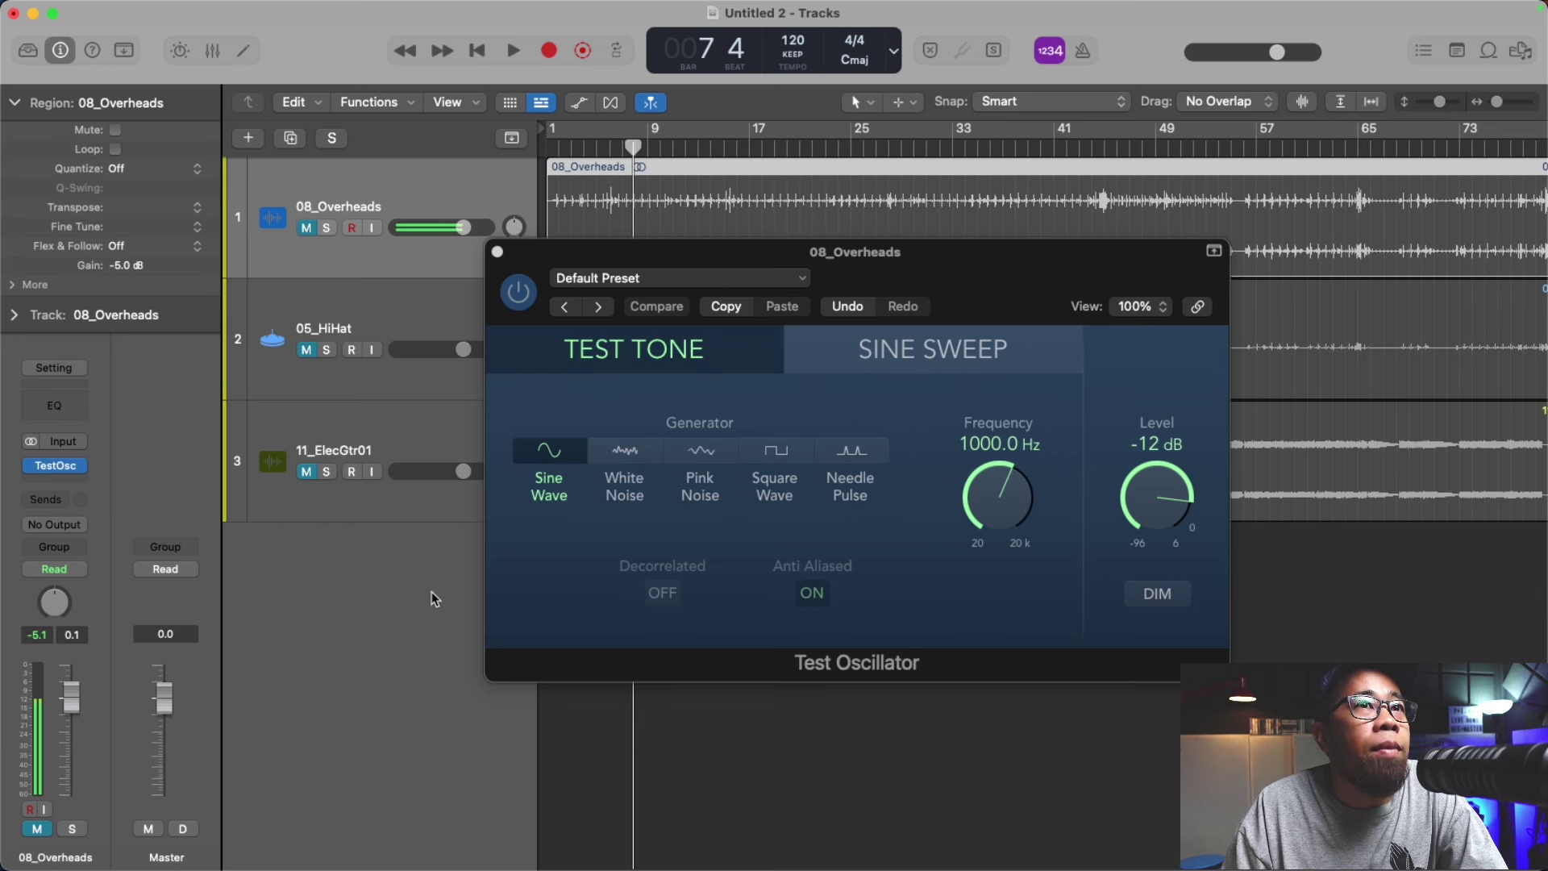
Step: Set the Test Oscillator to generate Pink Noise at a level of -20 dB
{"action": "left_click", "coordinate": [713, 461]}
{"action": "left_click_drag", "start_coordinate": [1146, 487], "coordinate": [1152, 514]}
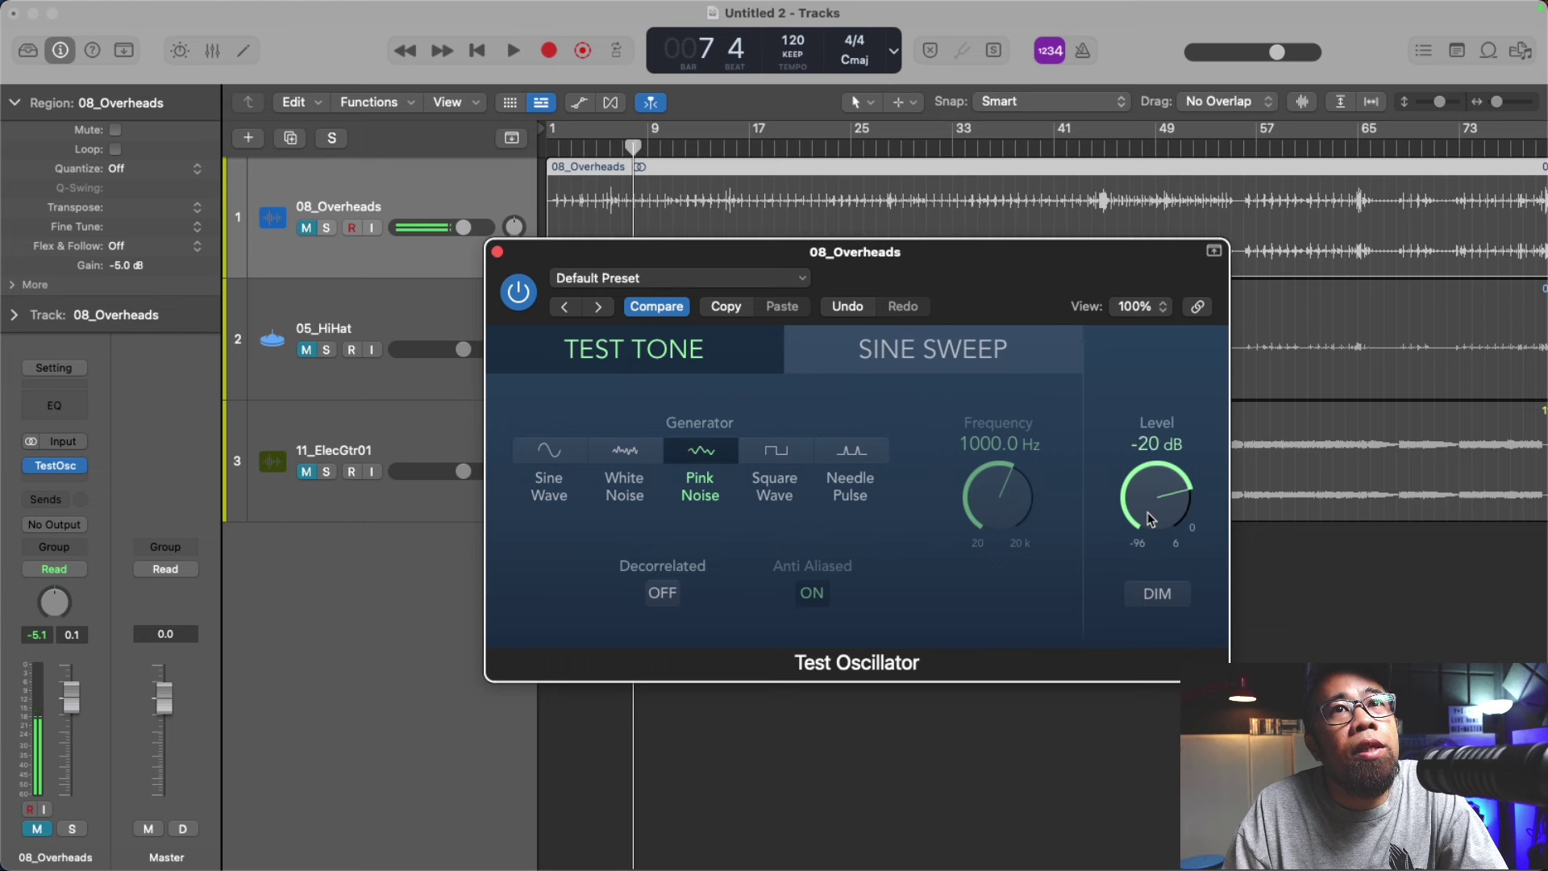
{"action": "left_click", "coordinate": [321, 639]}
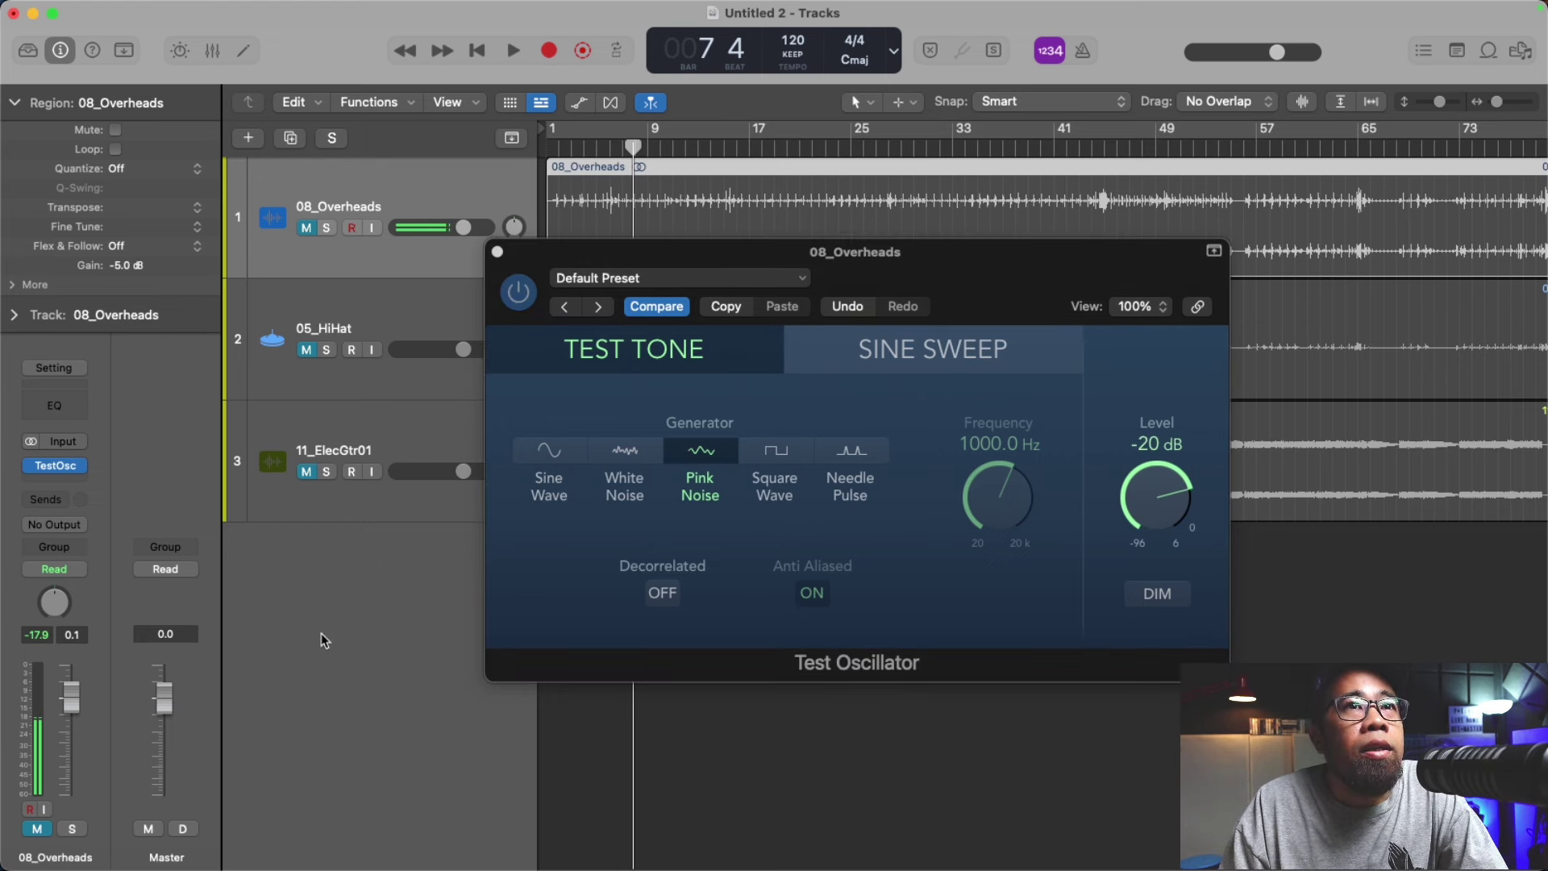
{"action": "left_click", "coordinate": [1157, 593]}
{"action": "left_click", "coordinate": [1156, 597]}
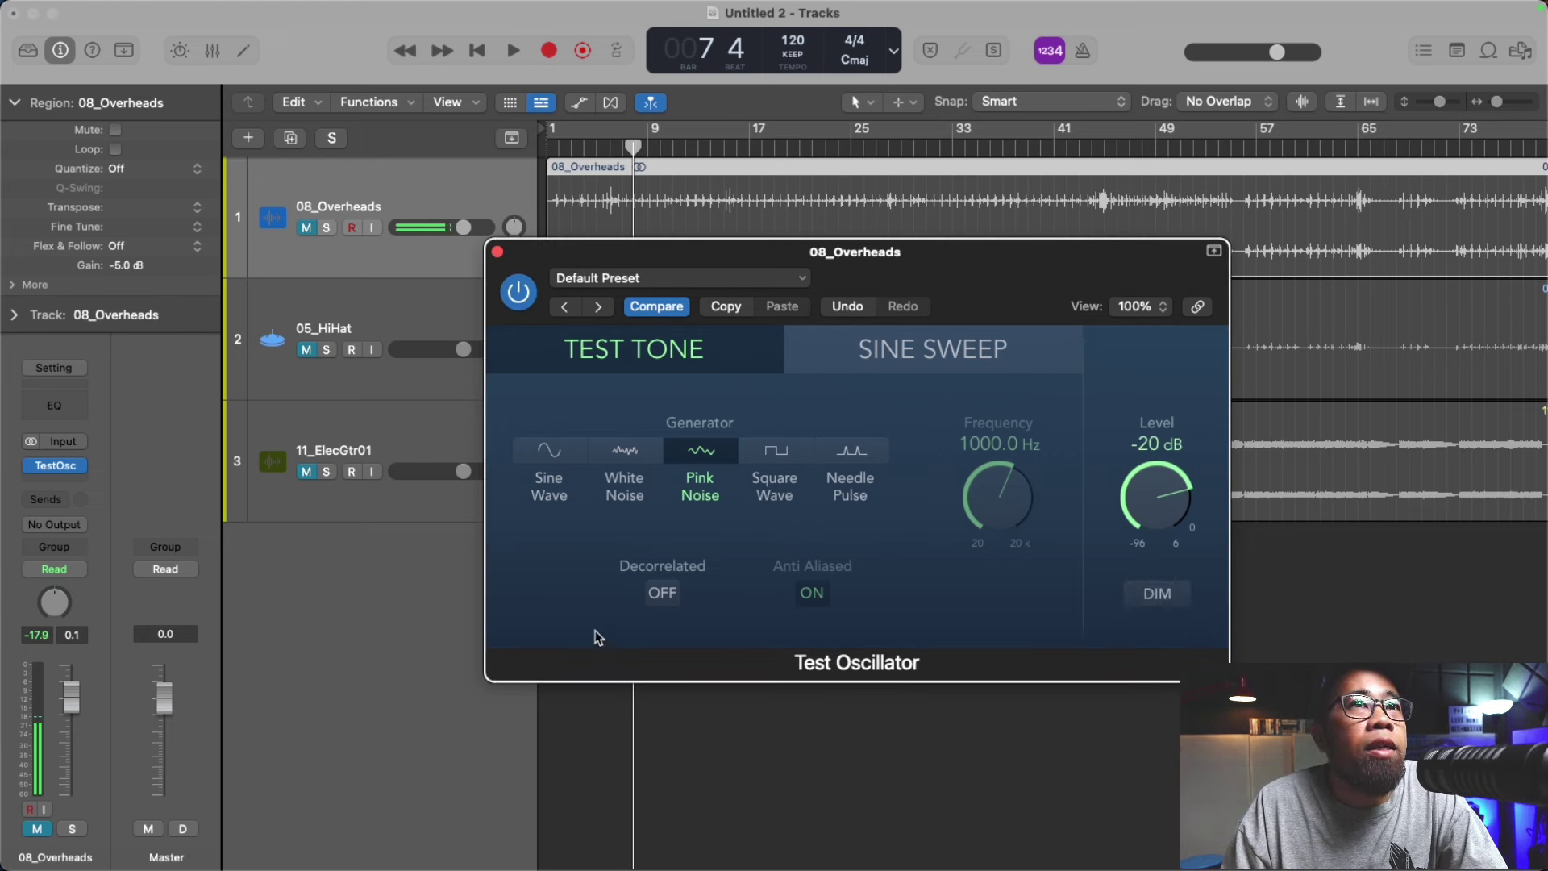
Step: Insert Ozone 10 Match EQ in the effect slot below the Test Oscillator on 08_Overheads
{"action": "left_click", "coordinate": [65, 477]}
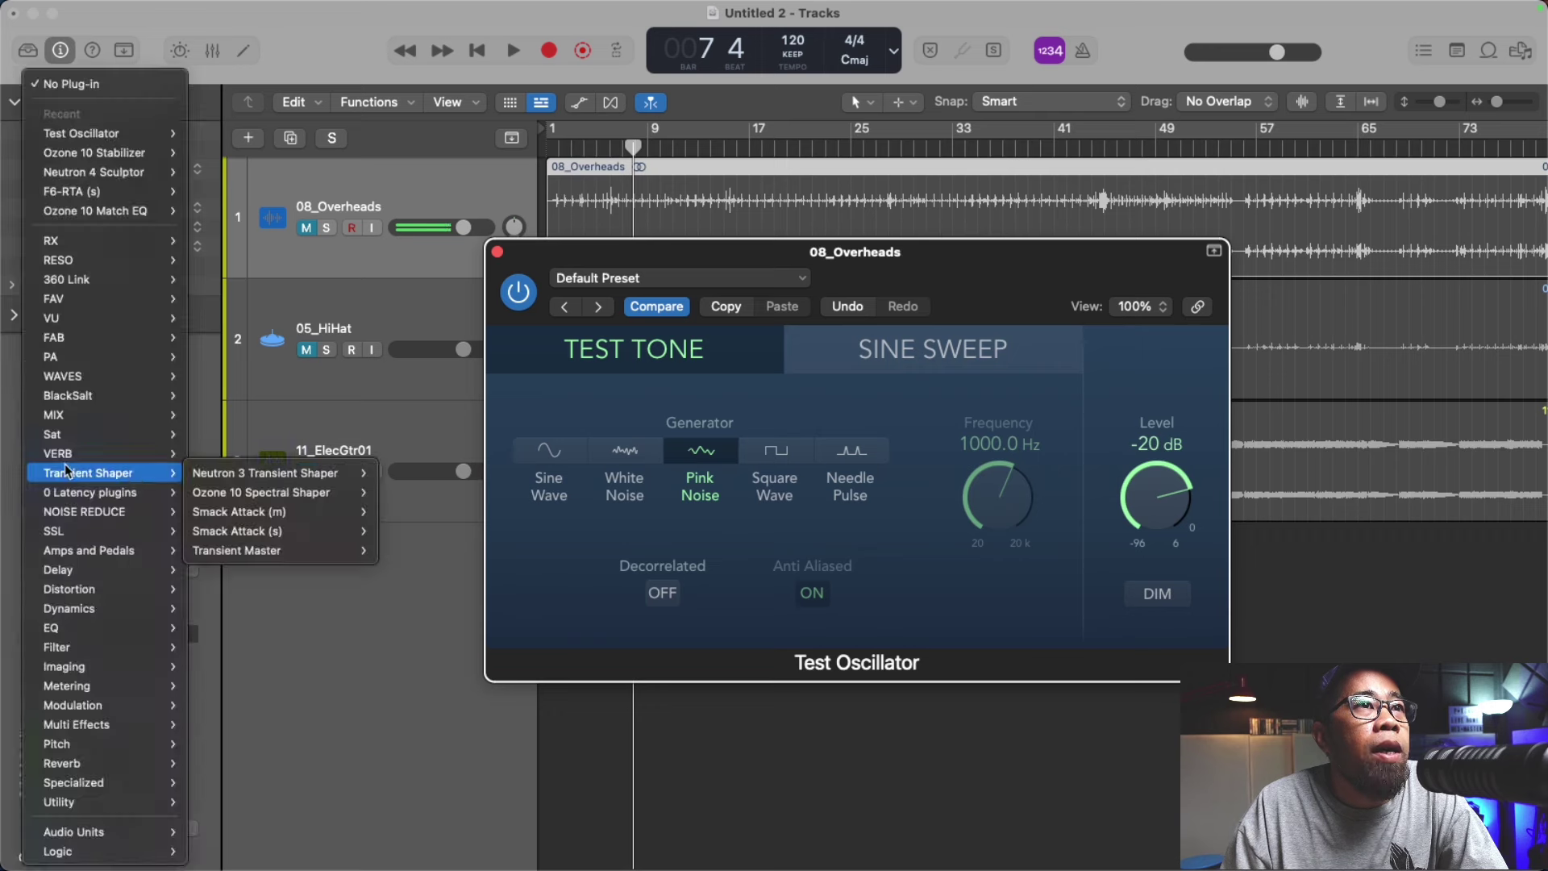
{"action": "mouse_move", "coordinate": [91, 159]}
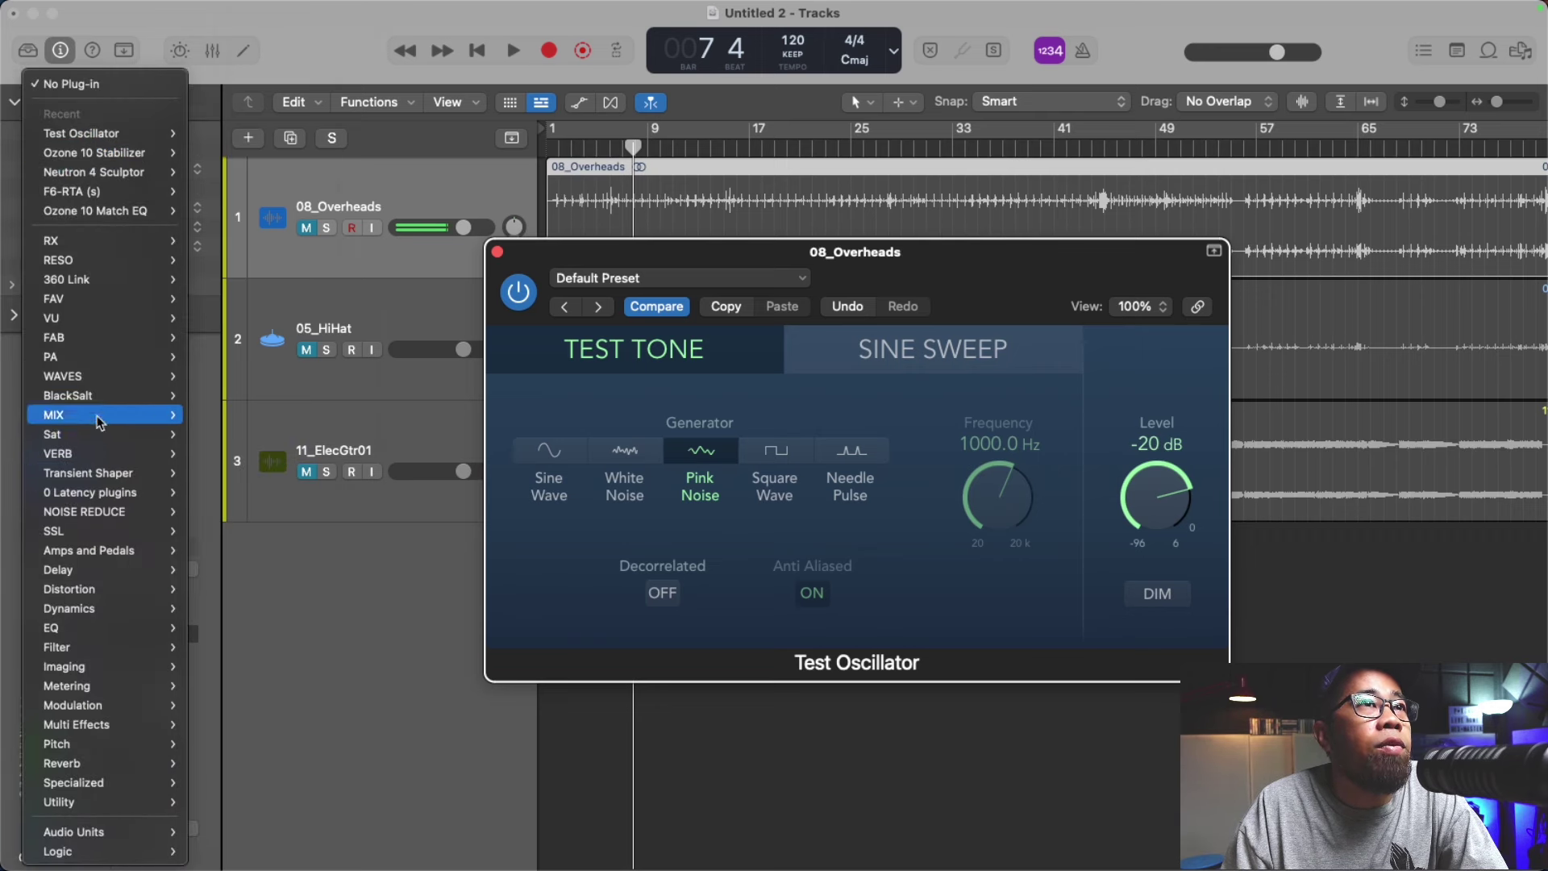
{"action": "mouse_move", "coordinate": [73, 831]}
{"action": "mouse_move", "coordinate": [212, 331]}
{"action": "mouse_move", "coordinate": [413, 563]}
{"action": "left_click", "coordinate": [591, 569]}
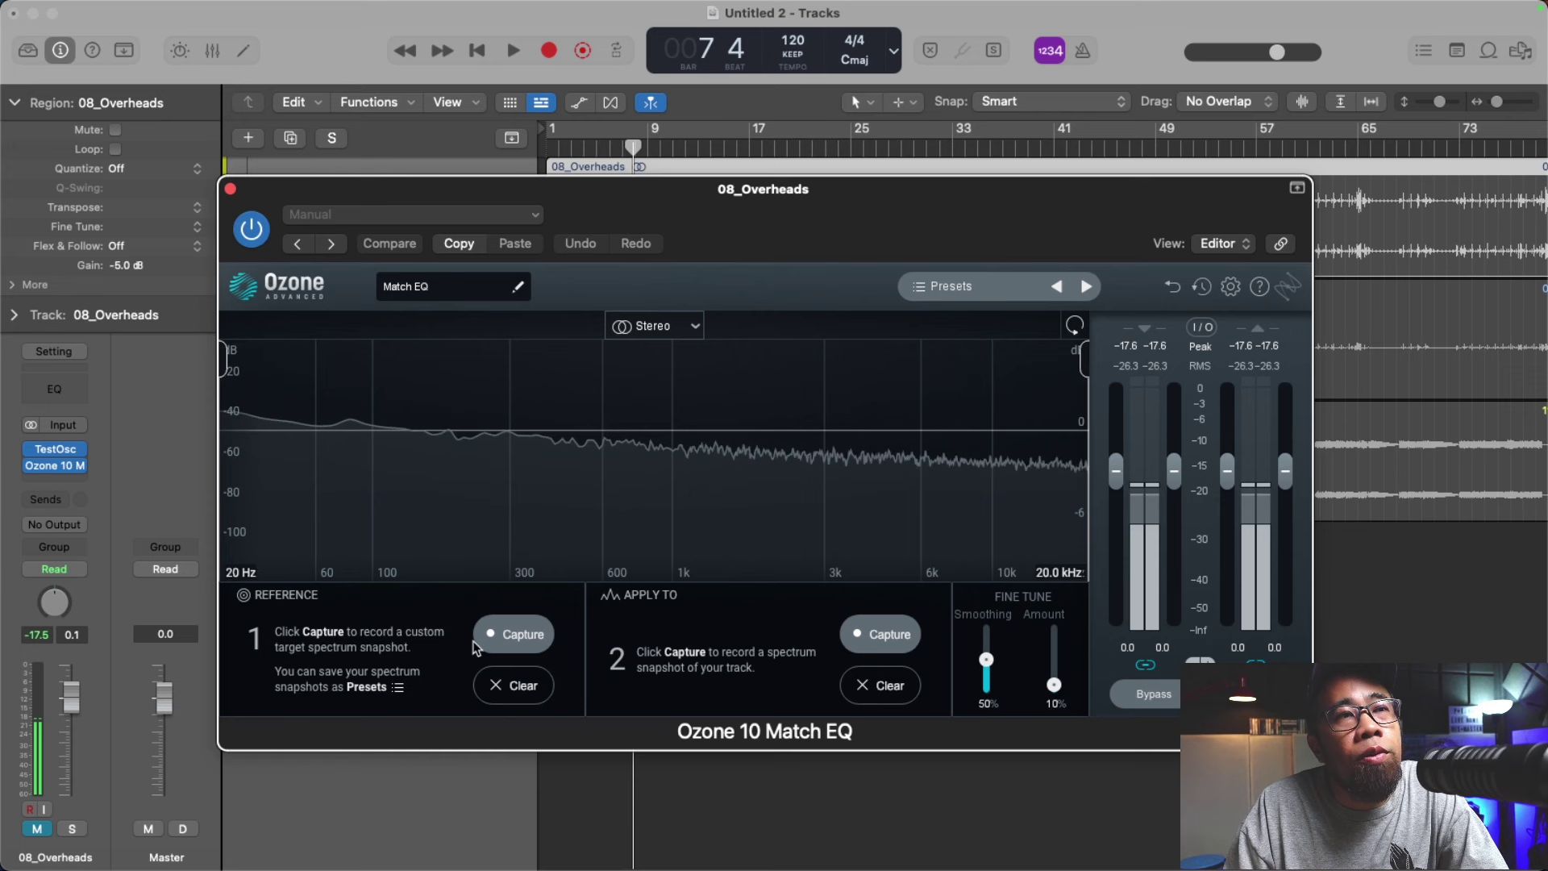
Step: Capture the pink noise as the Match EQ reference spectrum and save it as a custom preset named Pink-20
{"action": "left_click", "coordinate": [517, 636]}
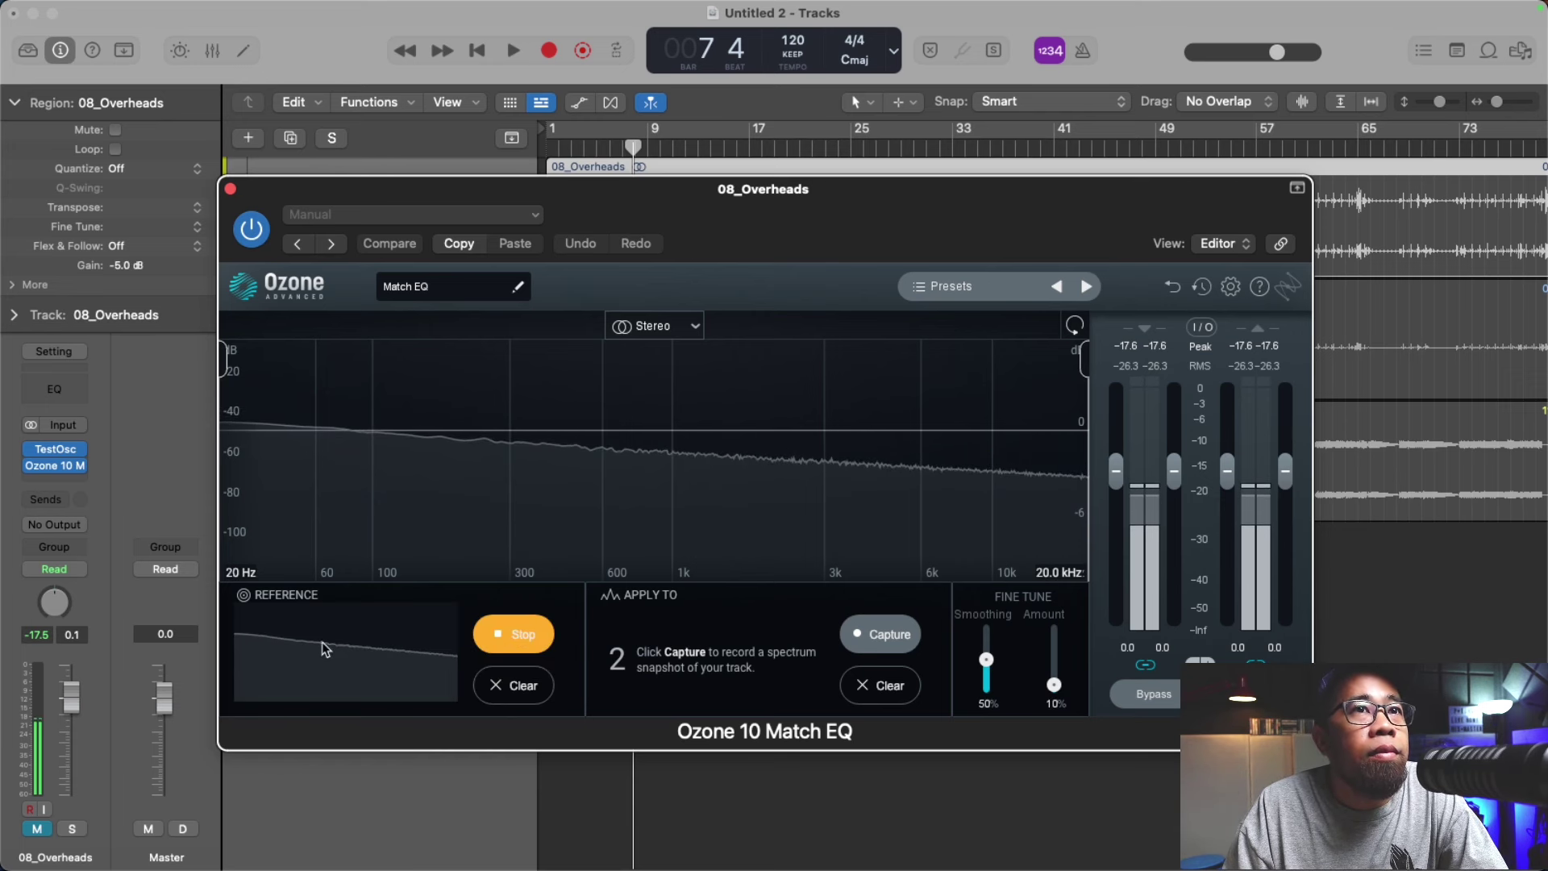
{"action": "left_click", "coordinate": [522, 641]}
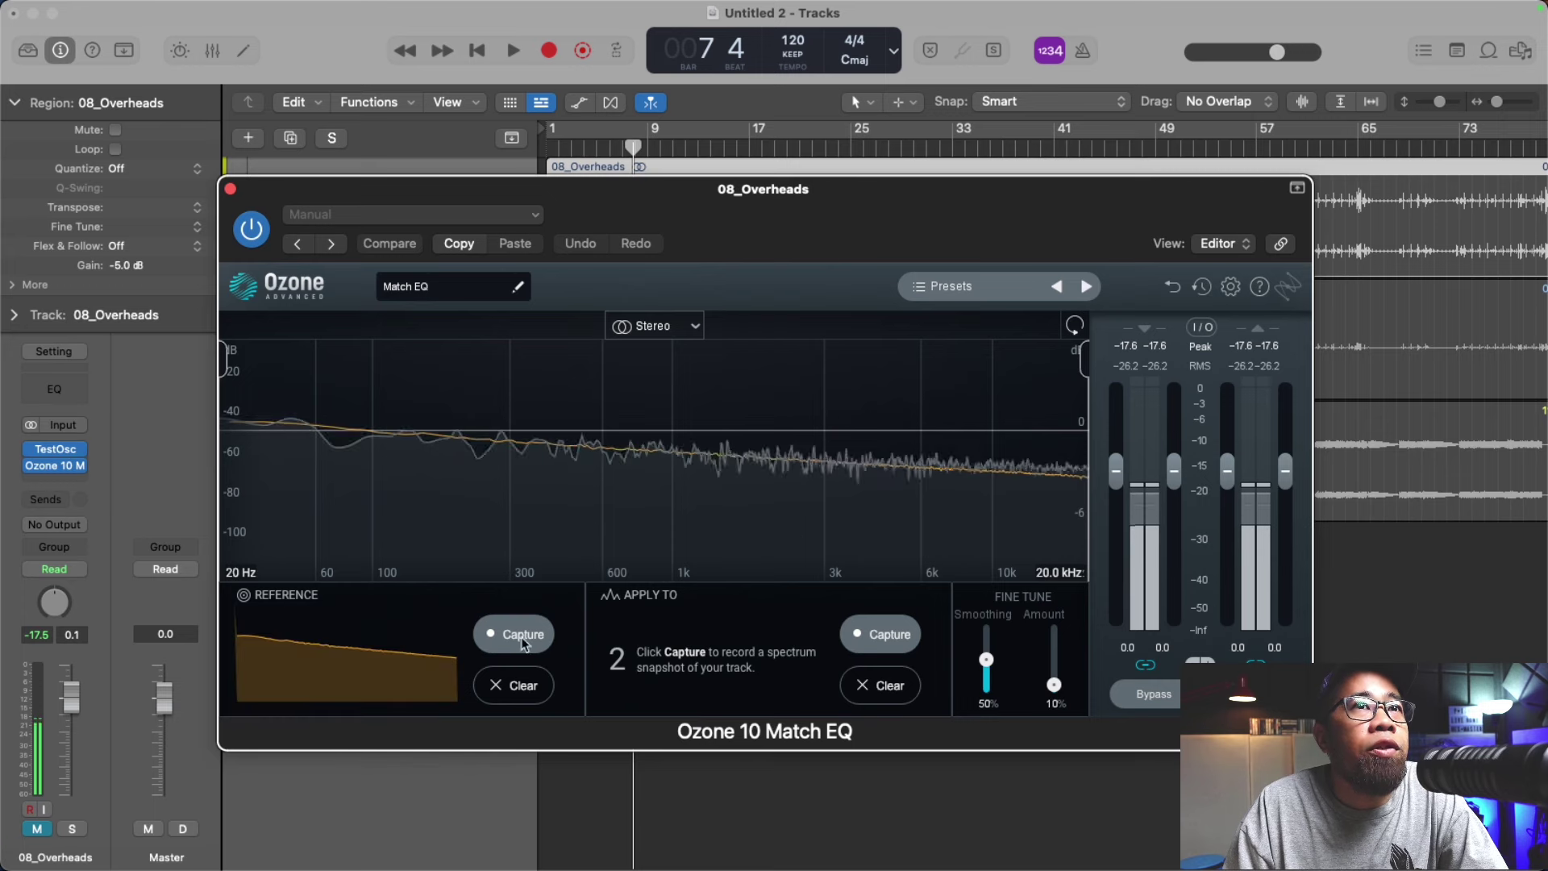
{"action": "left_click", "coordinate": [925, 289]}
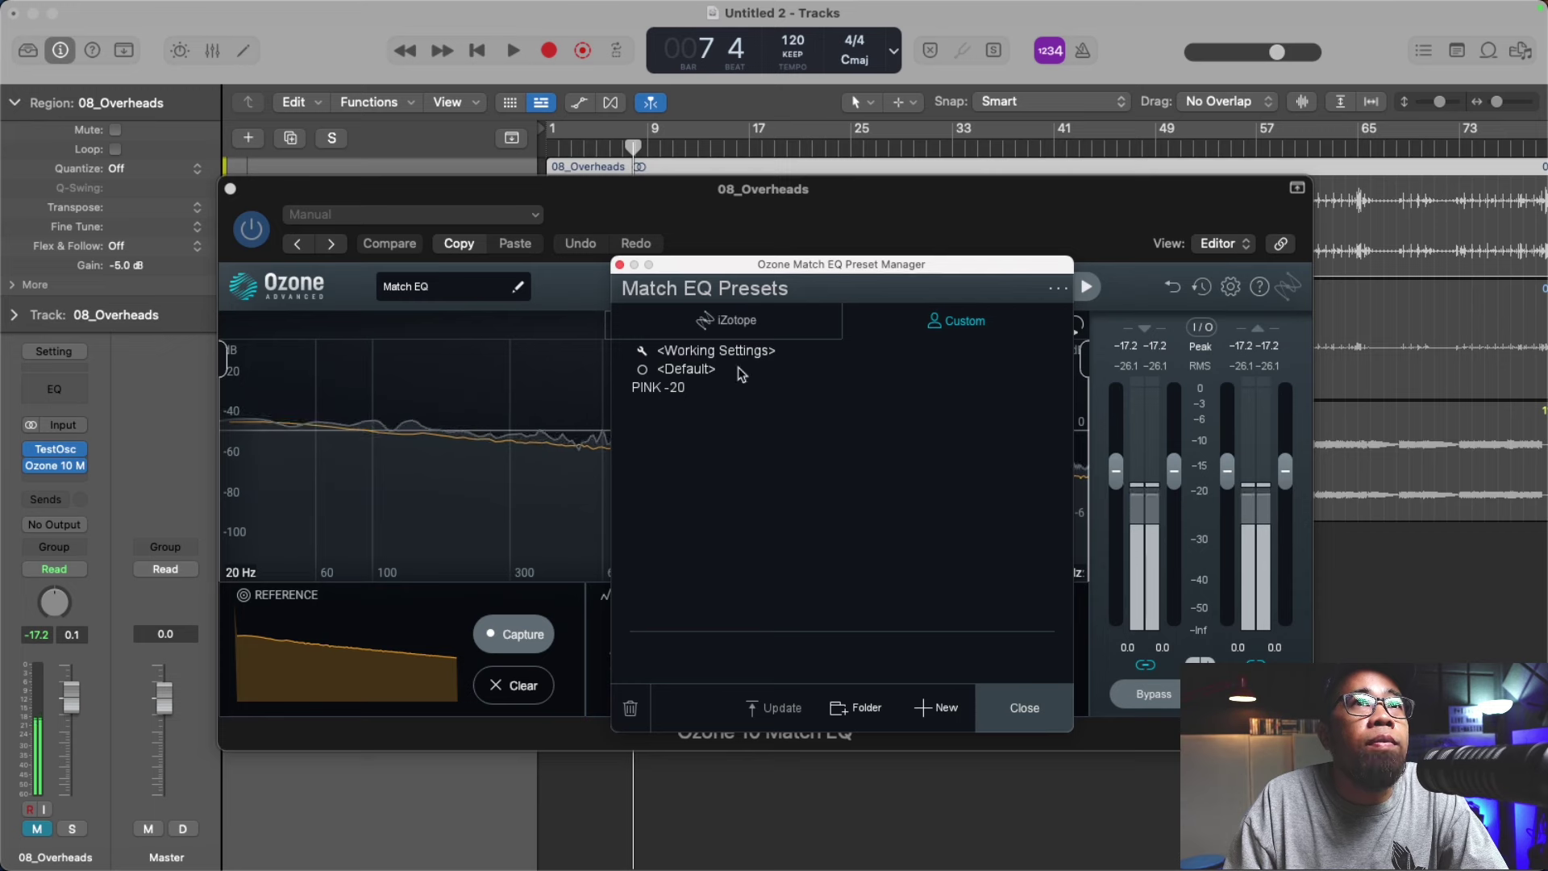
{"action": "left_click", "coordinate": [937, 708]}
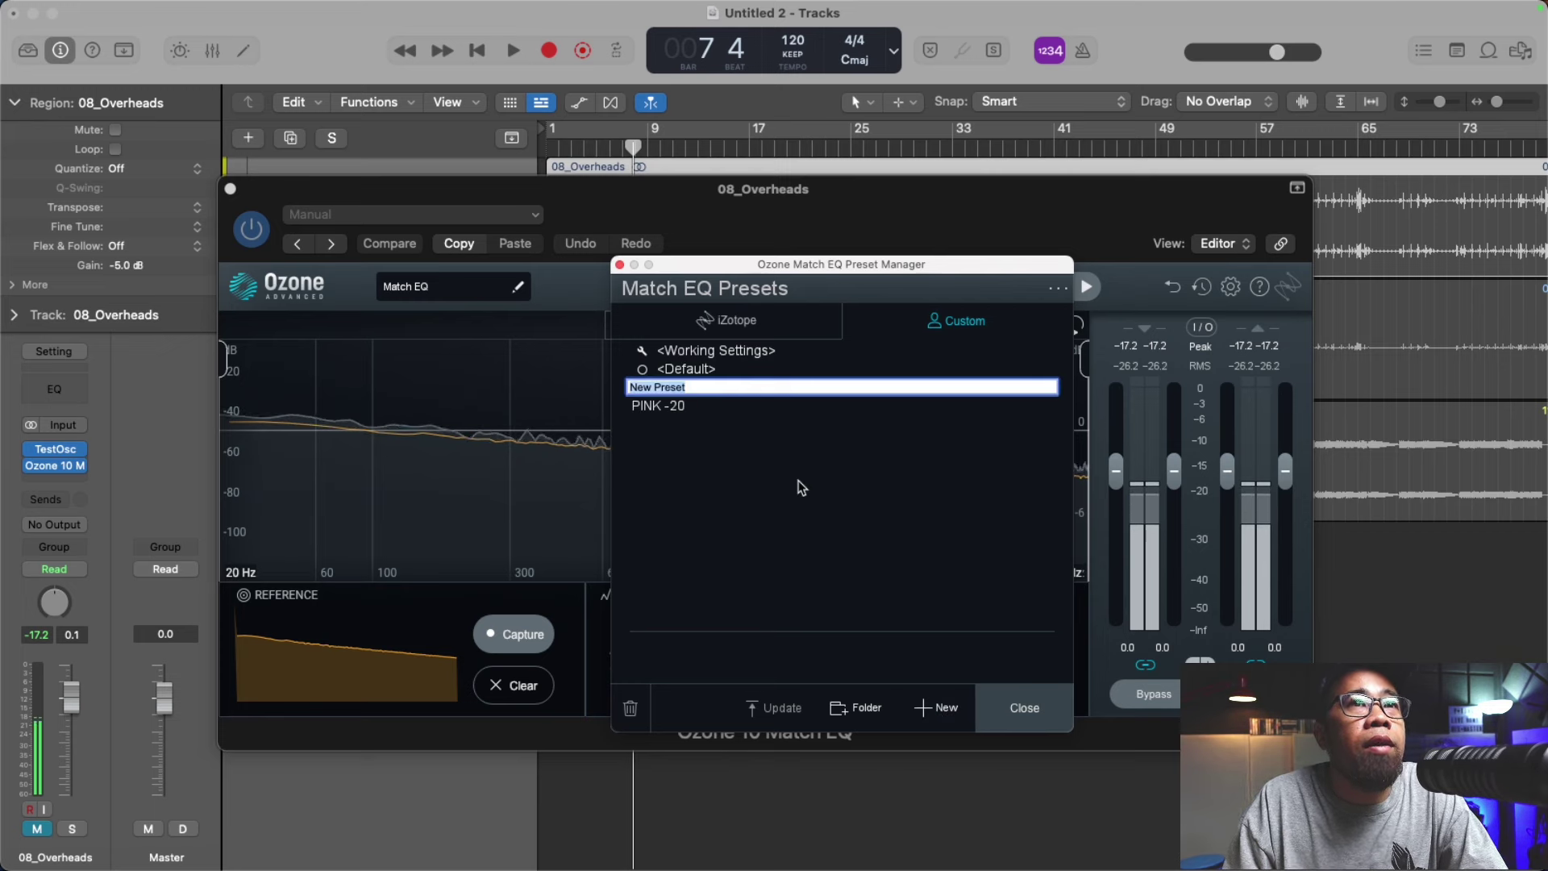
{"action": "type", "text": "Pin"}
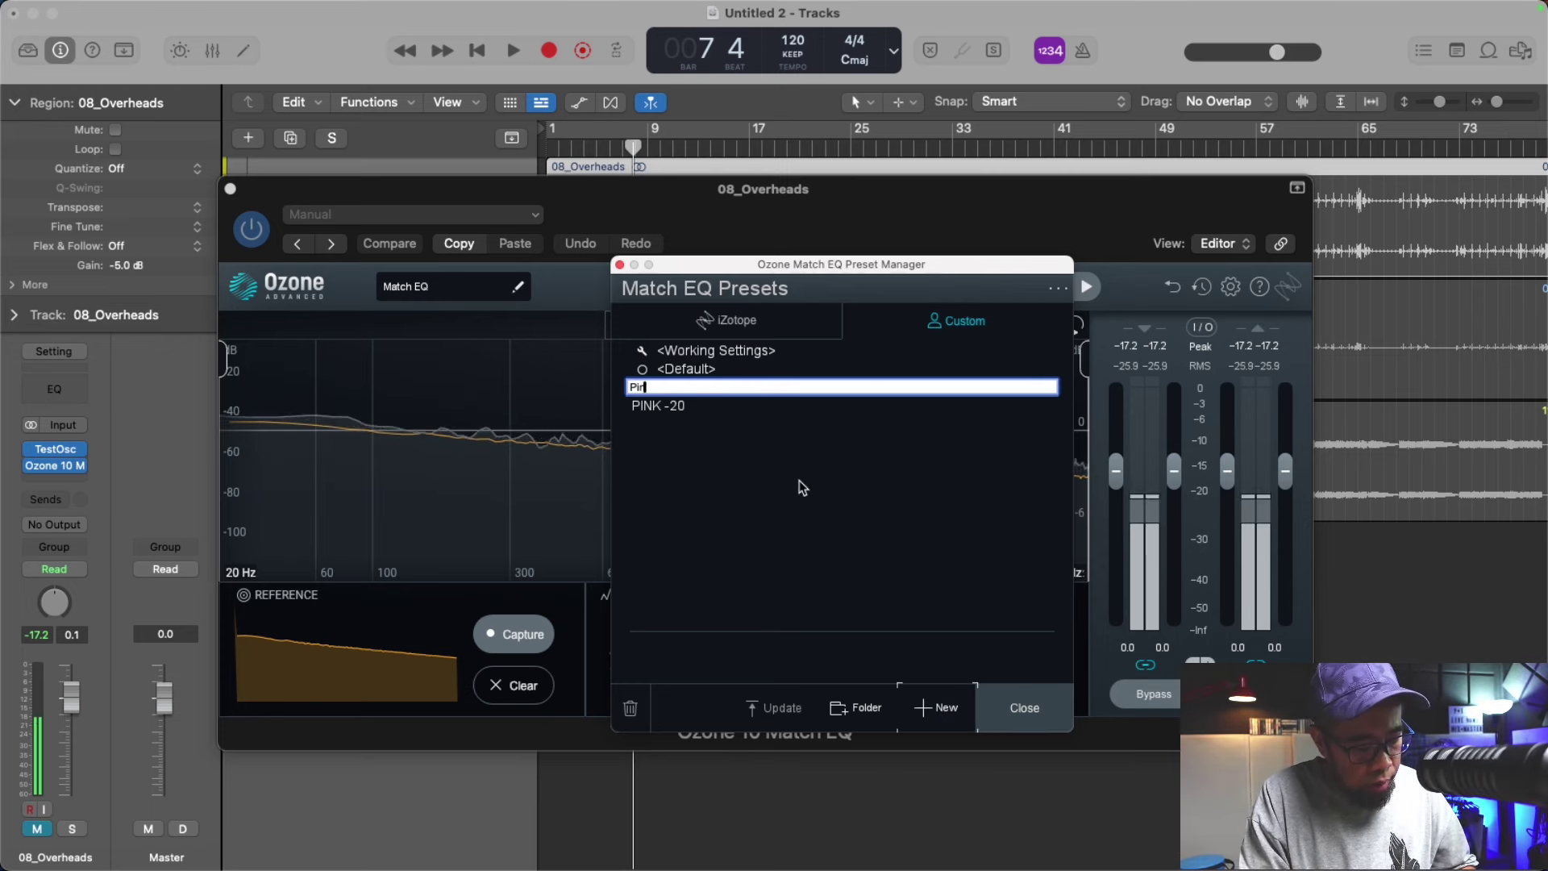
{"action": "type", "text": "k-20"}
{"action": "left_click", "coordinate": [1026, 708]}
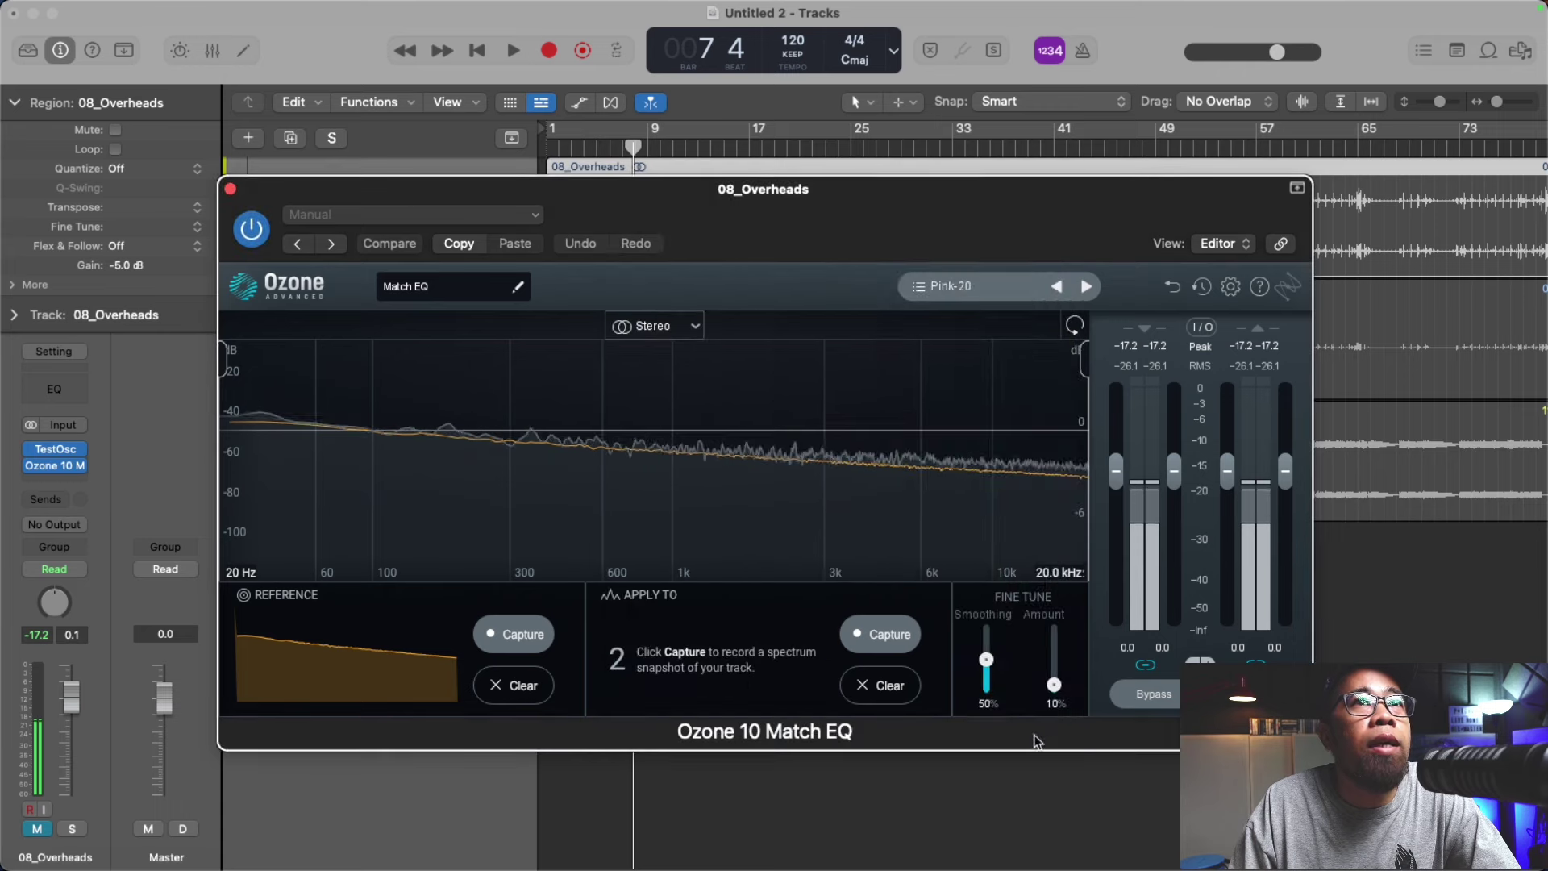
{"action": "left_click", "coordinate": [230, 189]}
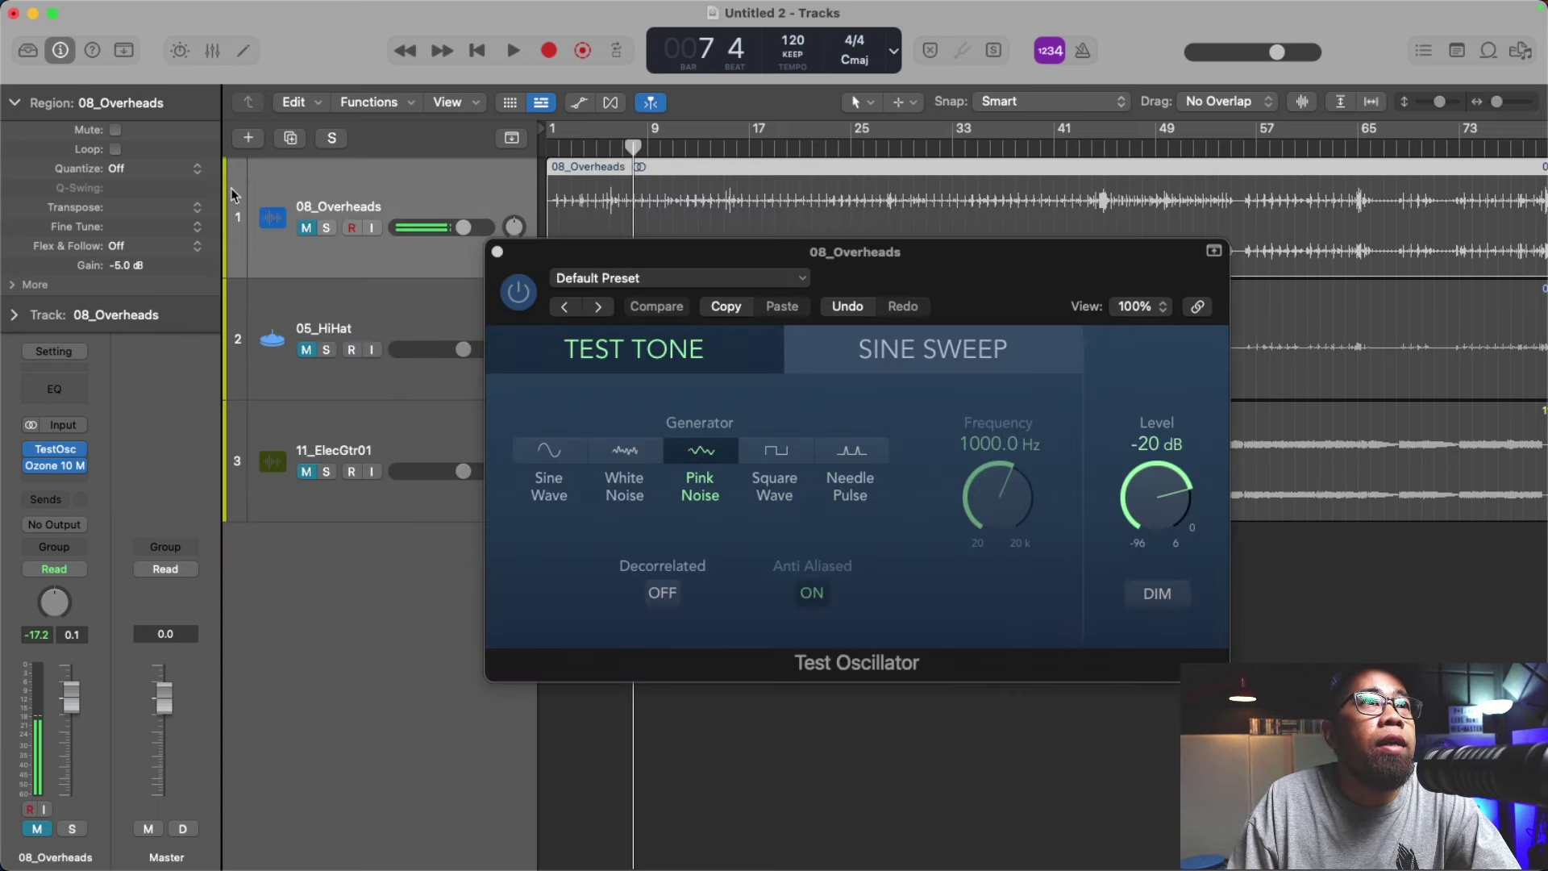
Step: Remove the Test Oscillator from the 08_Overheads channel strip and route the track back to Stereo Output
{"action": "left_click", "coordinate": [72, 456]}
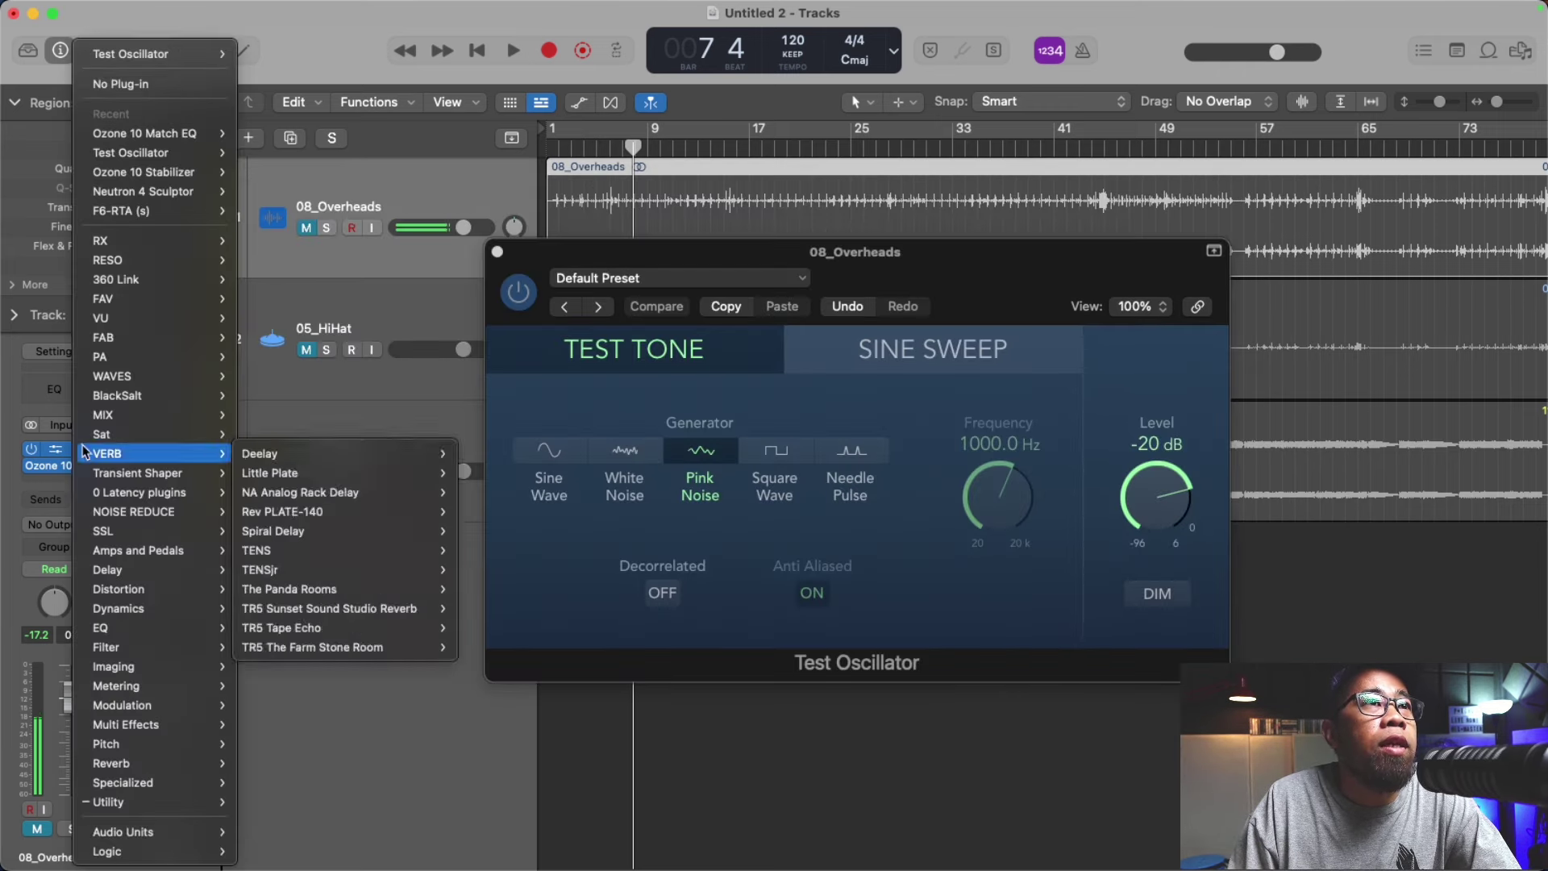
{"action": "left_click", "coordinate": [134, 86]}
{"action": "left_click", "coordinate": [60, 517]}
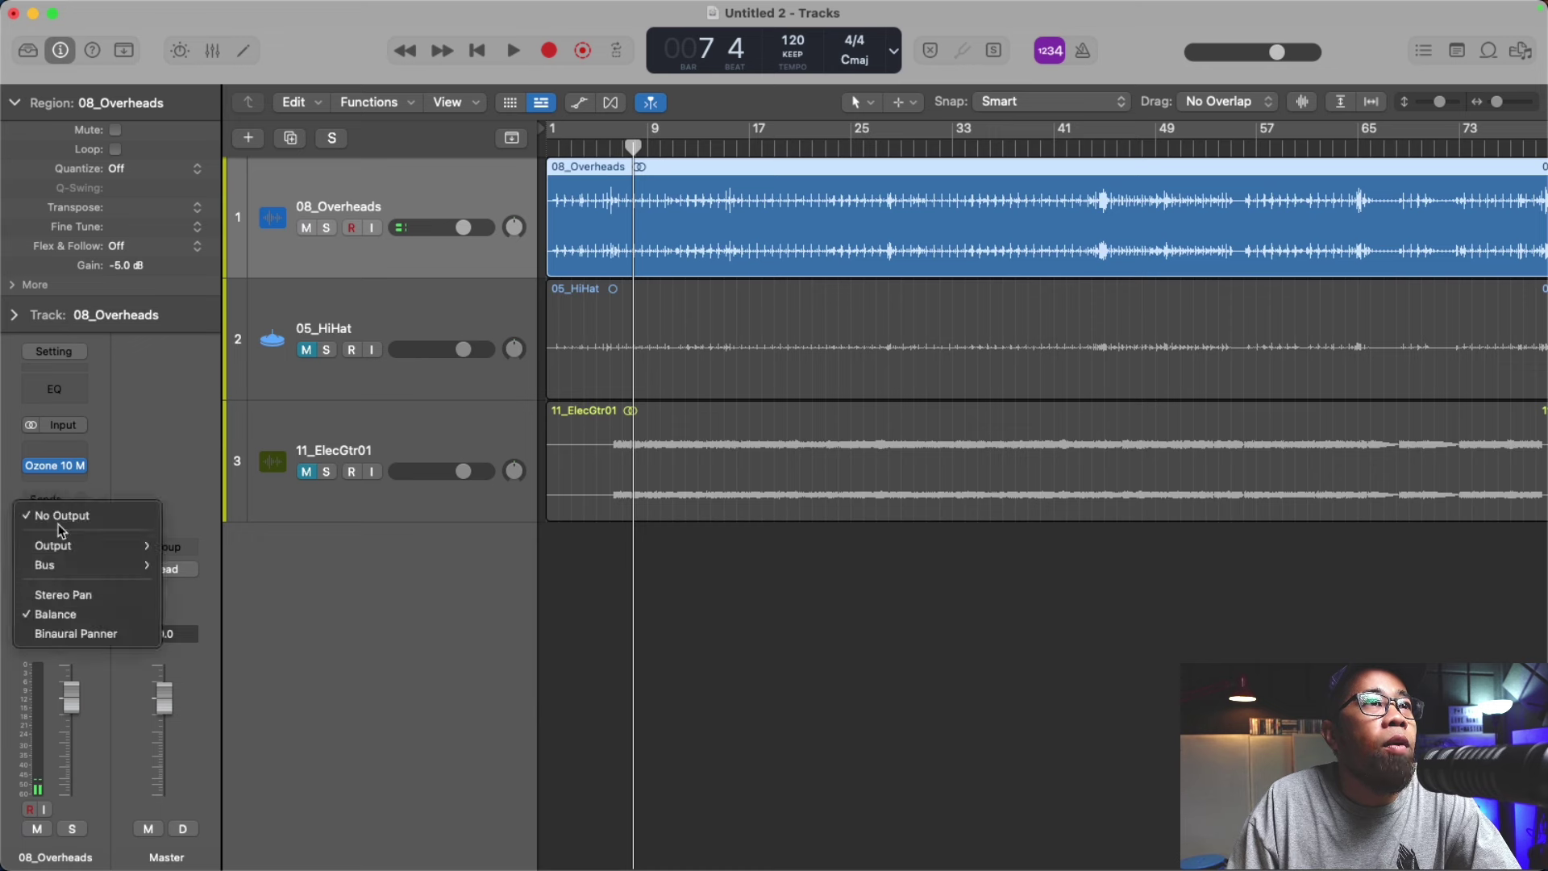
{"action": "mouse_move", "coordinate": [97, 546]}
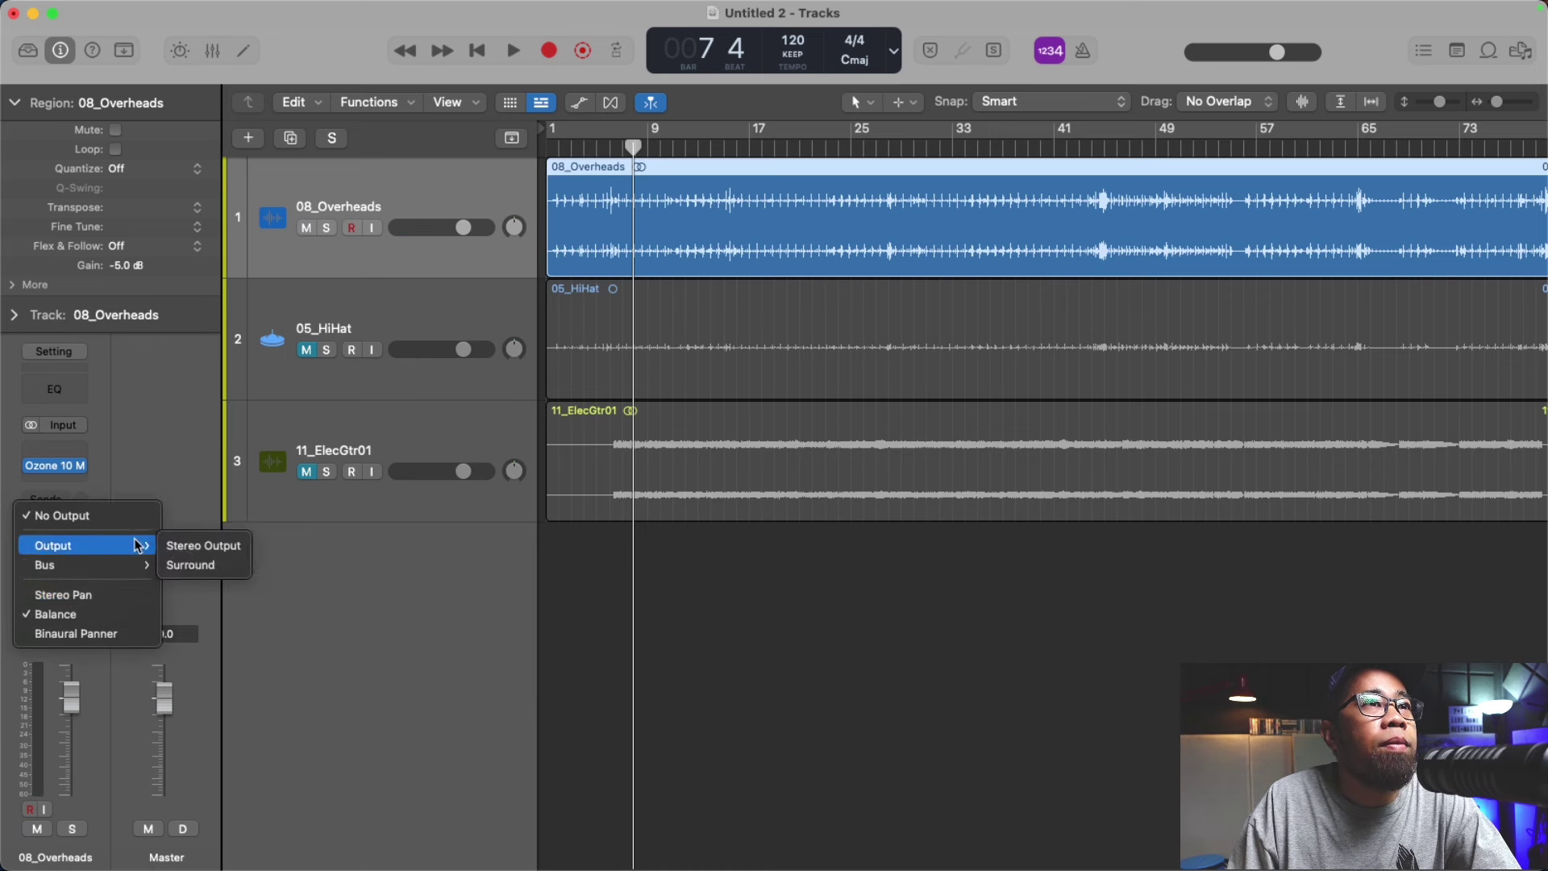
{"action": "left_click", "coordinate": [207, 547]}
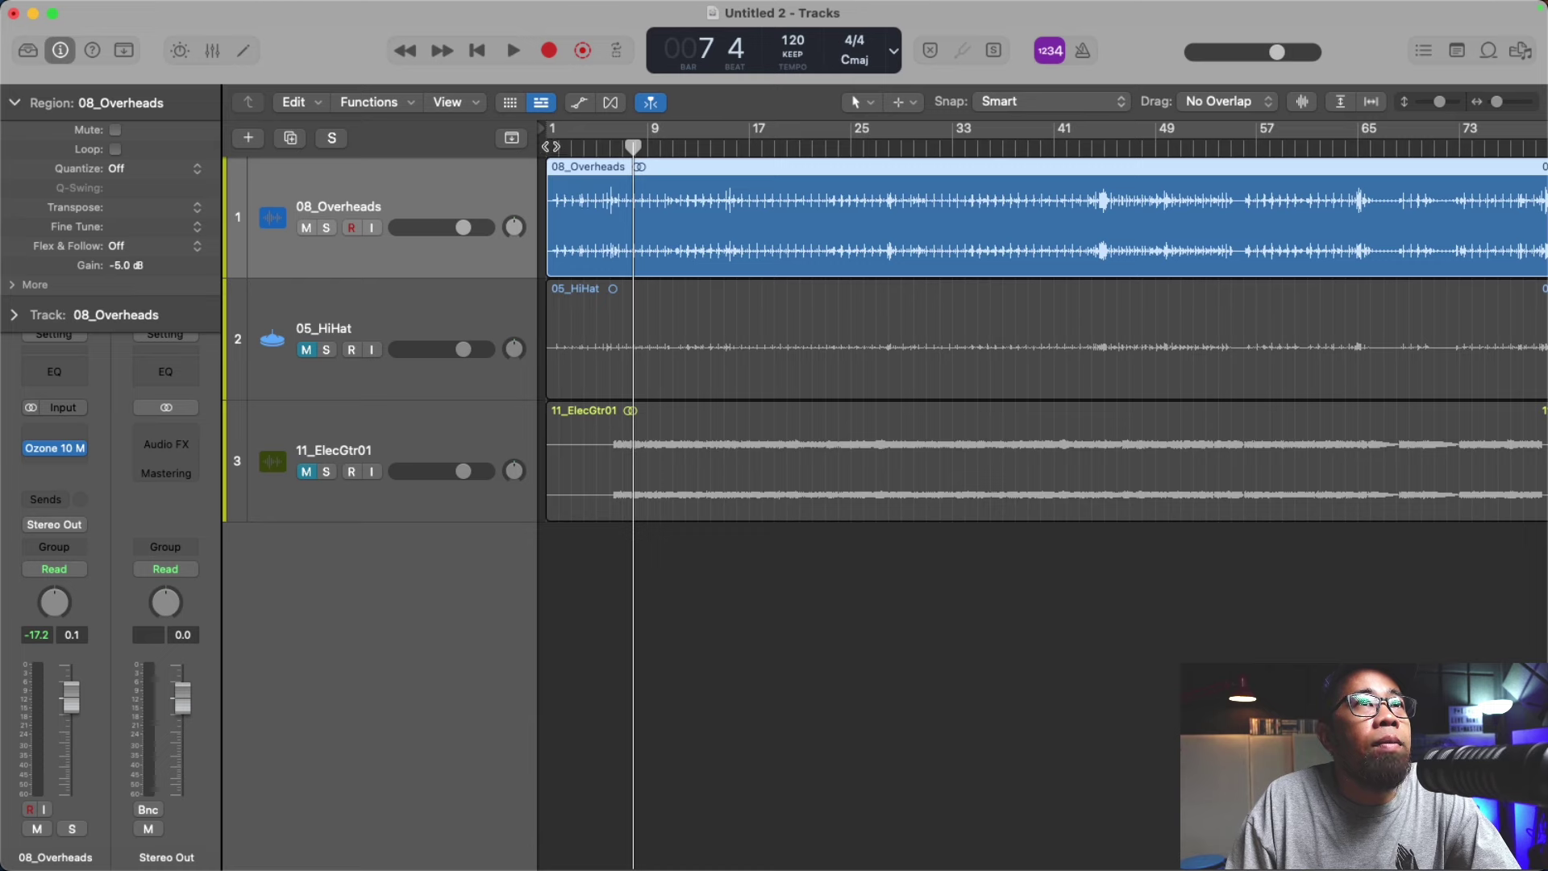
Step: Return the playhead to the project start and reopen Match EQ, placing its window clear of the overheads region
{"action": "key", "text": "Return"}
{"action": "left_click_drag", "start_coordinate": [54, 448], "coordinate": [52, 439]}
{"action": "left_click_drag", "start_coordinate": [1089, 256], "coordinate": [870, 301]}
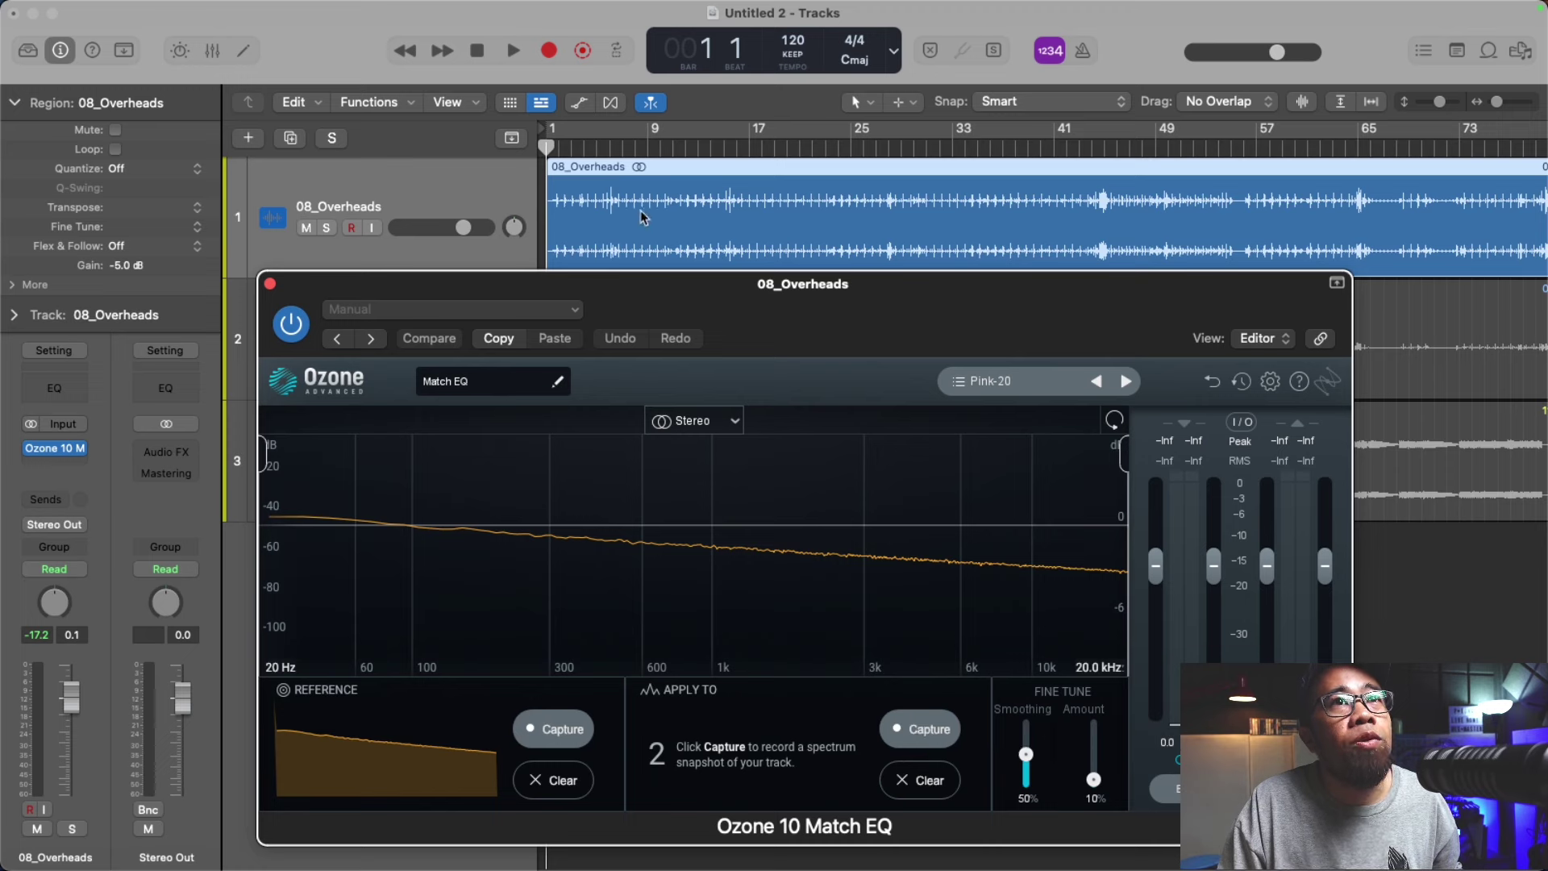
Step: Play the overheads from bar 5 to about bar 20 and capture them as the Apply To spectrum in Match EQ
{"action": "left_click", "coordinate": [594, 152]}
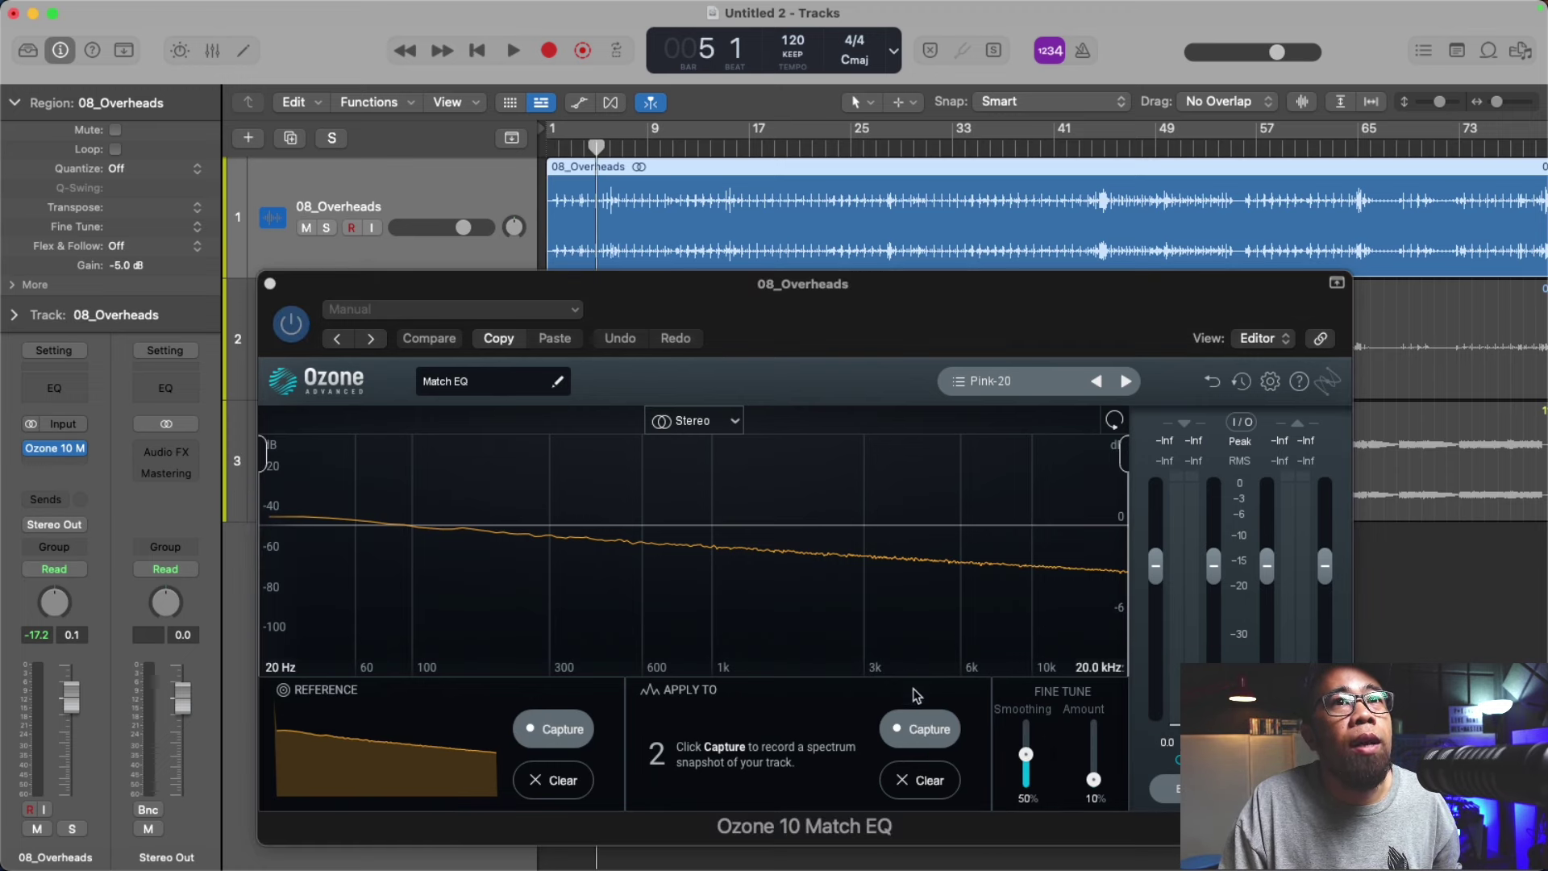
{"action": "key", "text": "space"}
{"action": "left_click", "coordinate": [927, 731]}
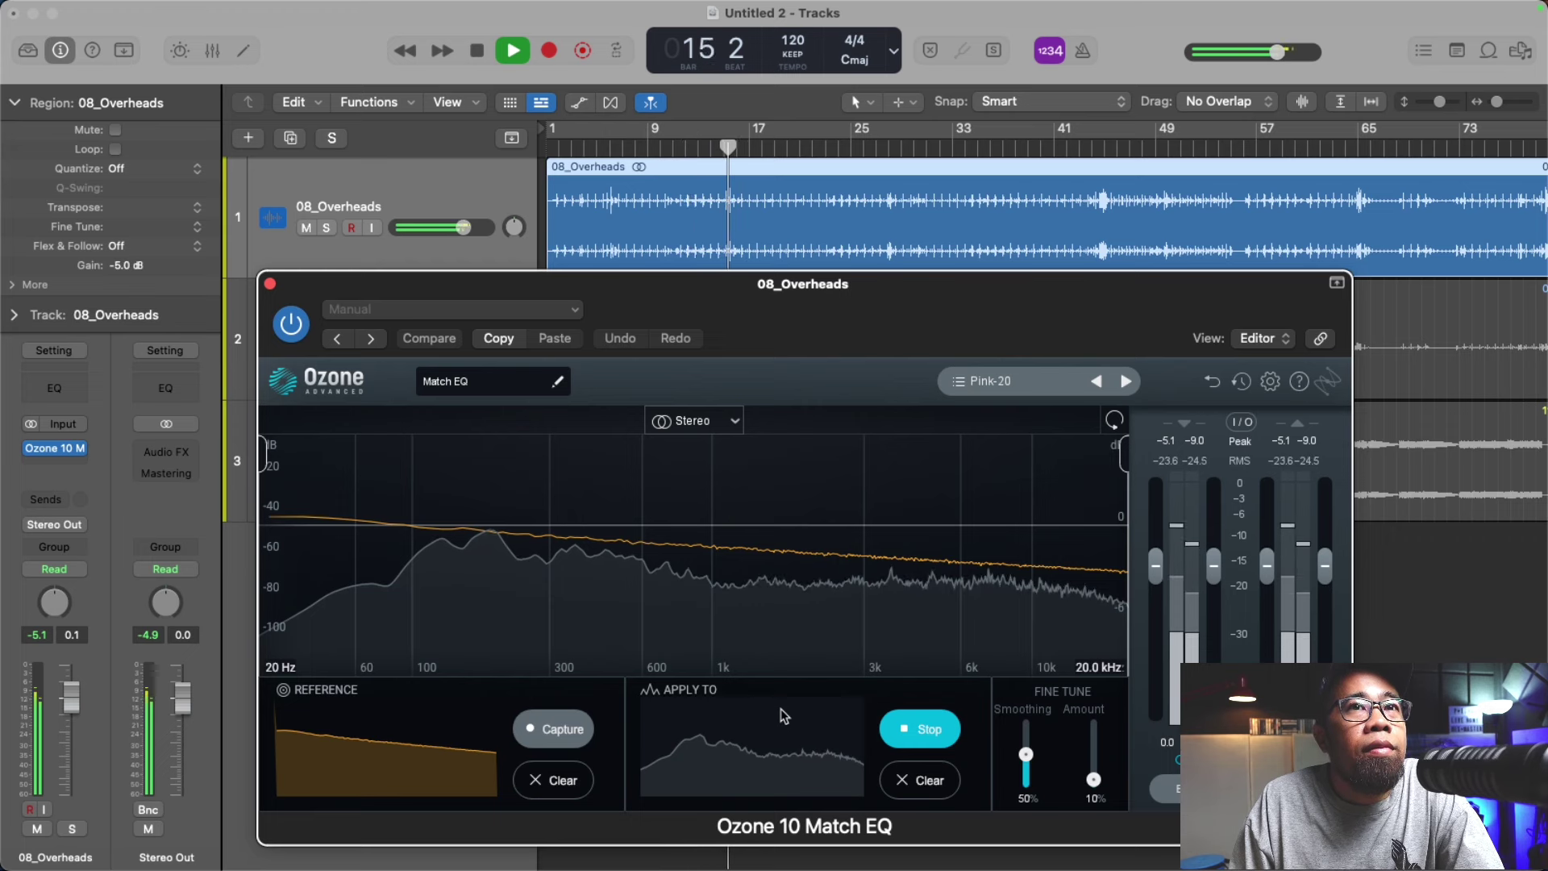
{"action": "left_click", "coordinate": [925, 730]}
{"action": "key", "text": "space"}
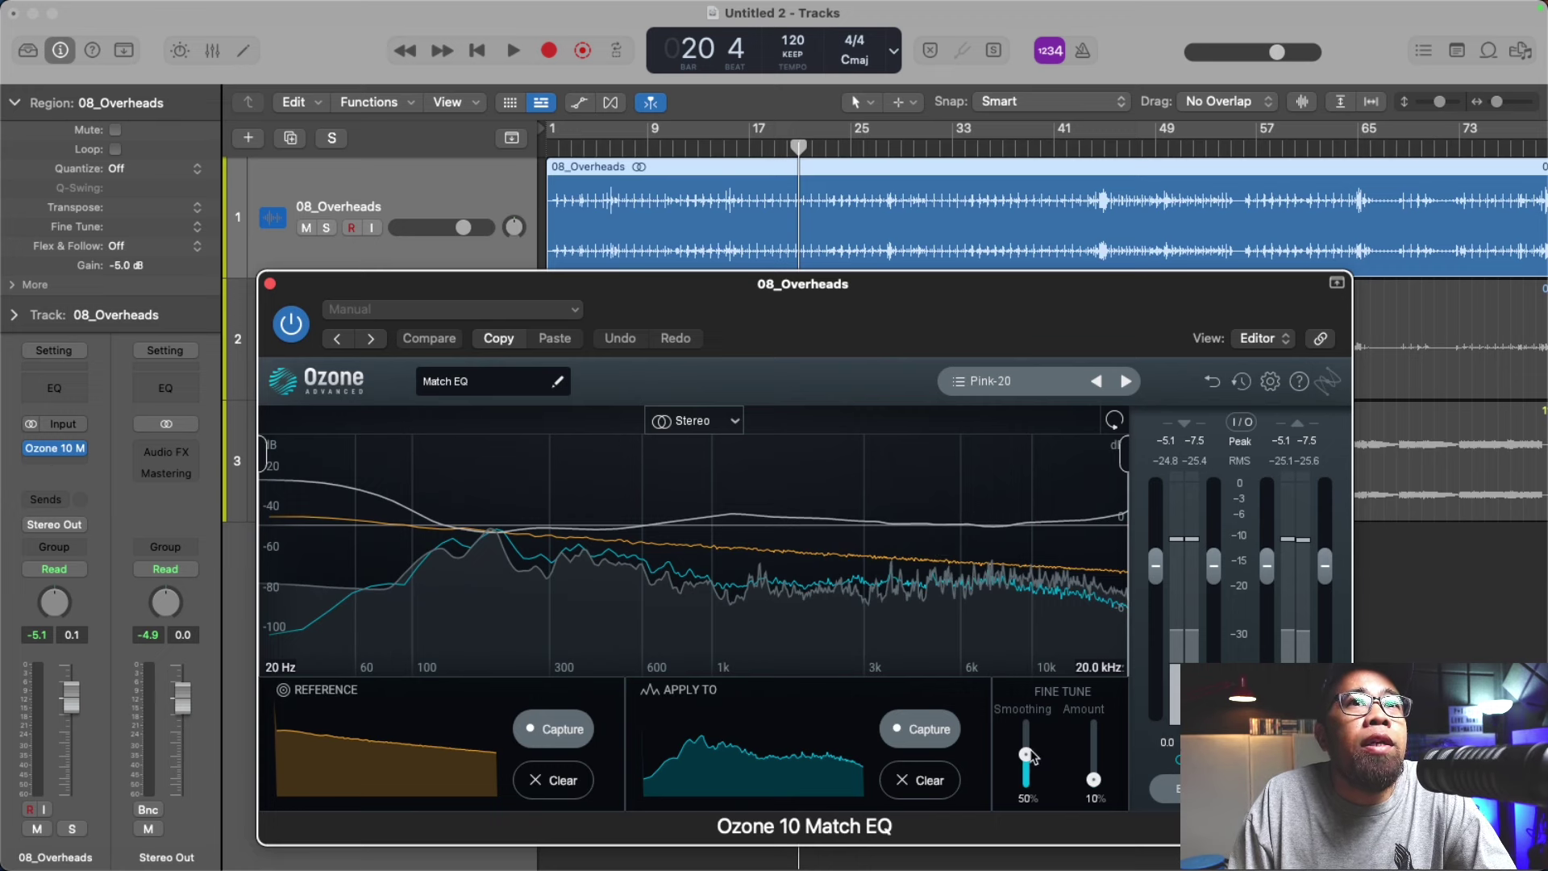
Step: Set the Match EQ smoothing to 100%
{"action": "mouse_move", "coordinate": [1026, 754]}
{"action": "left_mouse_down"}
{"action": "mouse_move", "coordinate": [1025, 786]}
{"action": "mouse_move", "coordinate": [1029, 727]}
{"action": "left_mouse_up"}
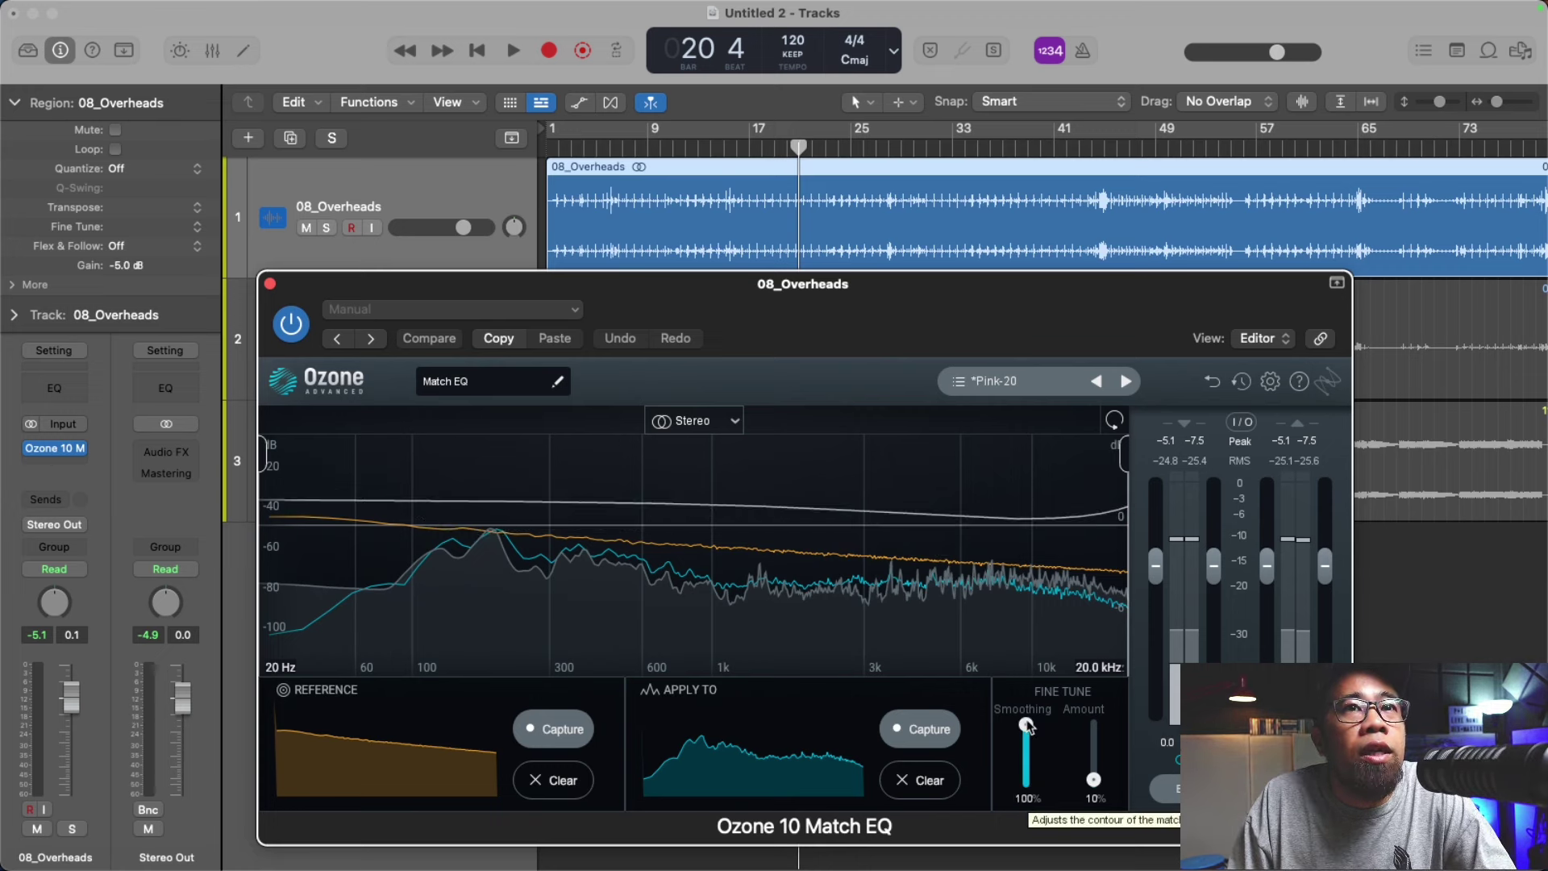
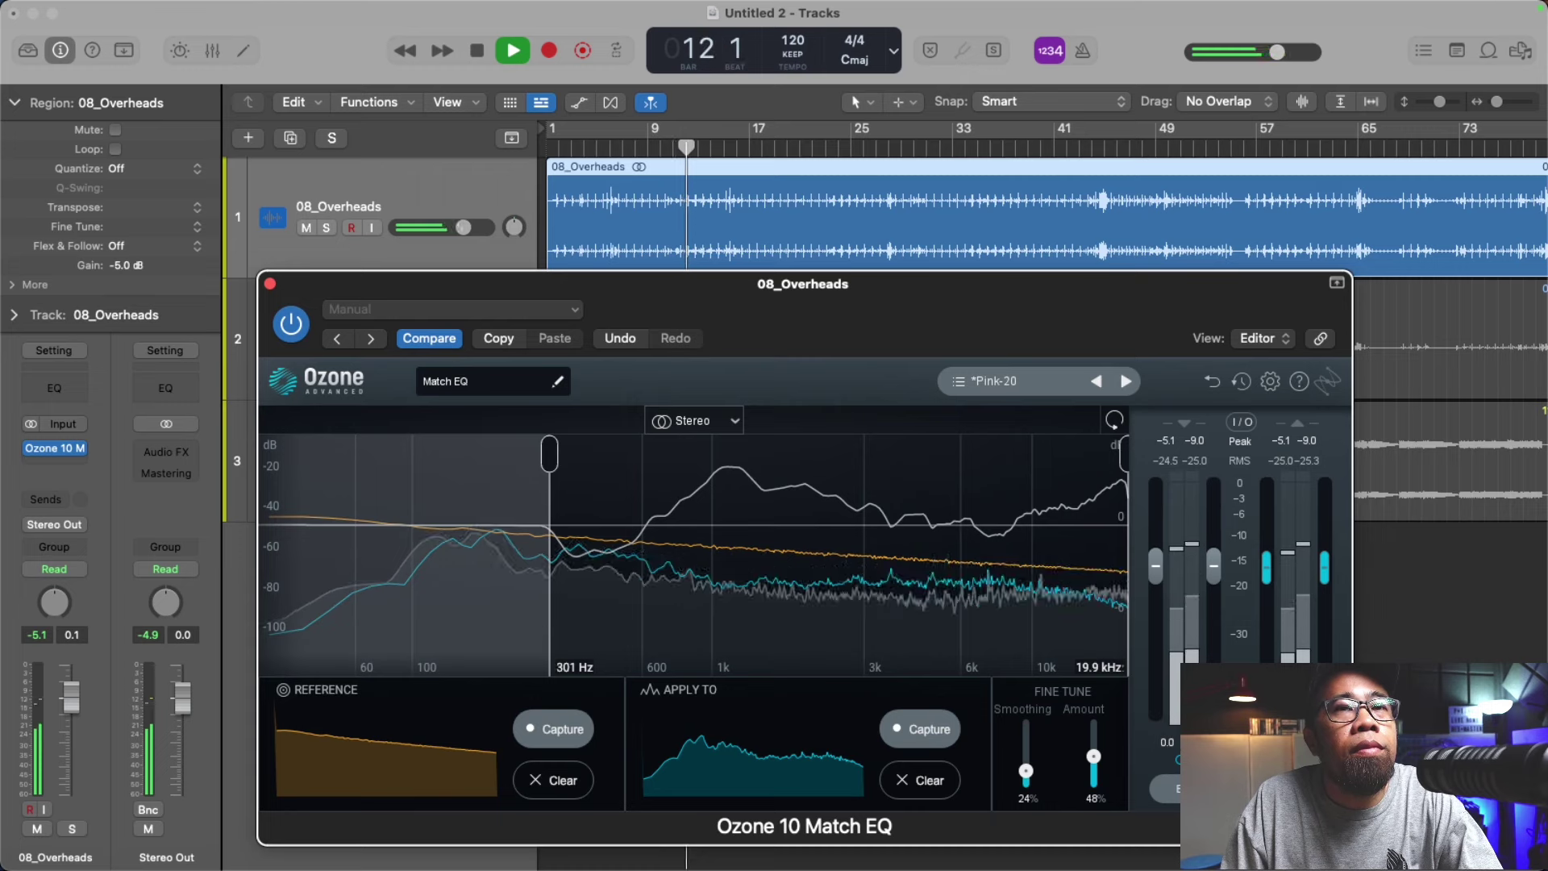
Step: Compare the overheads with Match EQ bypassed and active during playback, and reduce the Match EQ amount to about 21%
{"action": "left_click", "coordinate": [1167, 789]}
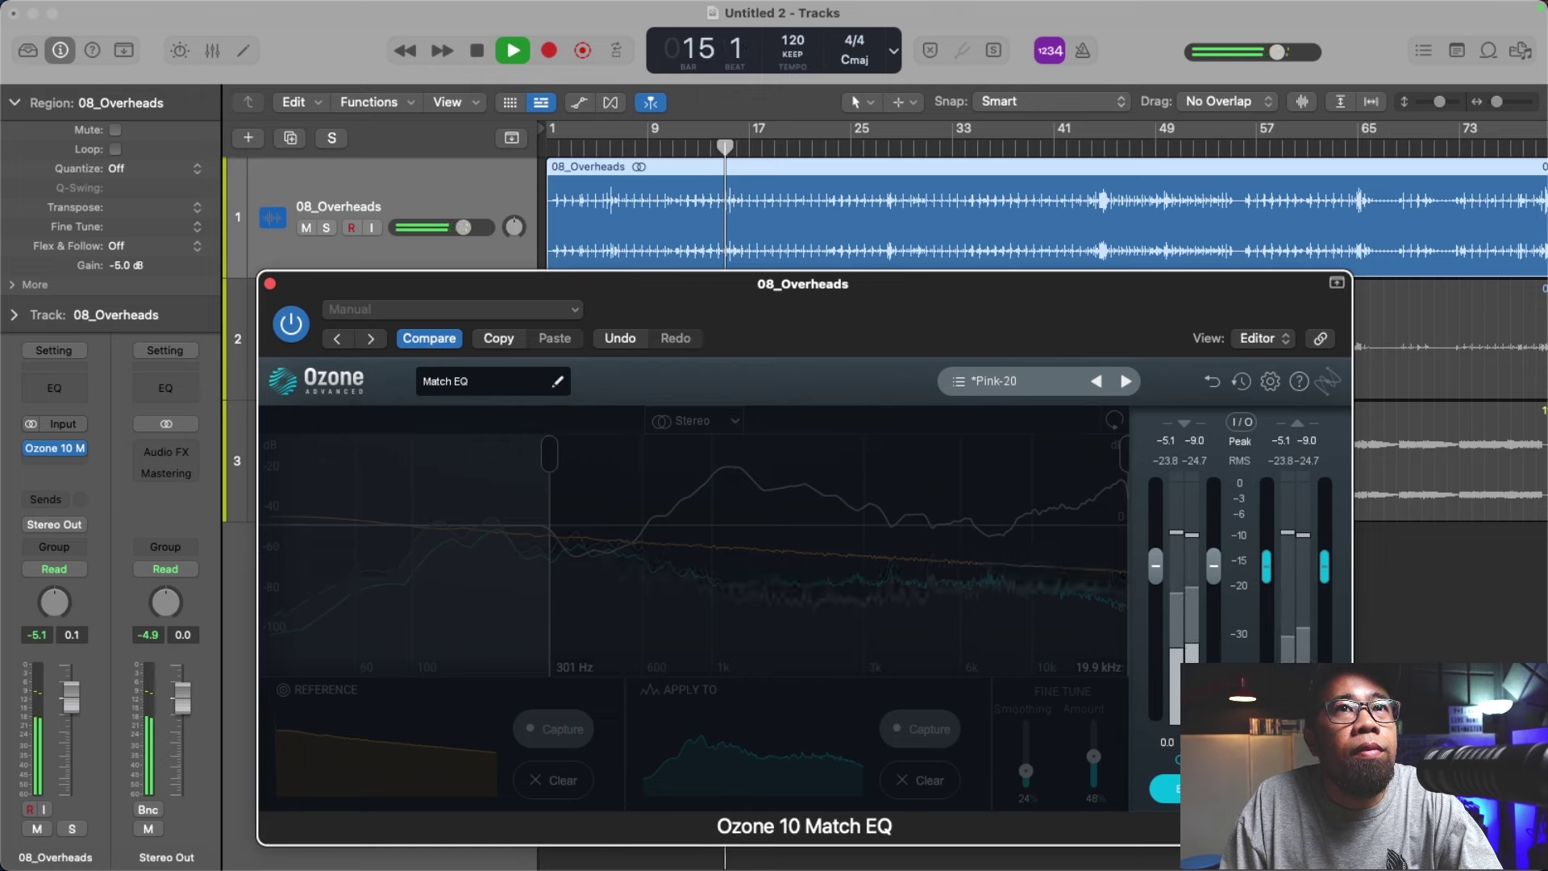
{"action": "left_click", "coordinate": [1167, 789]}
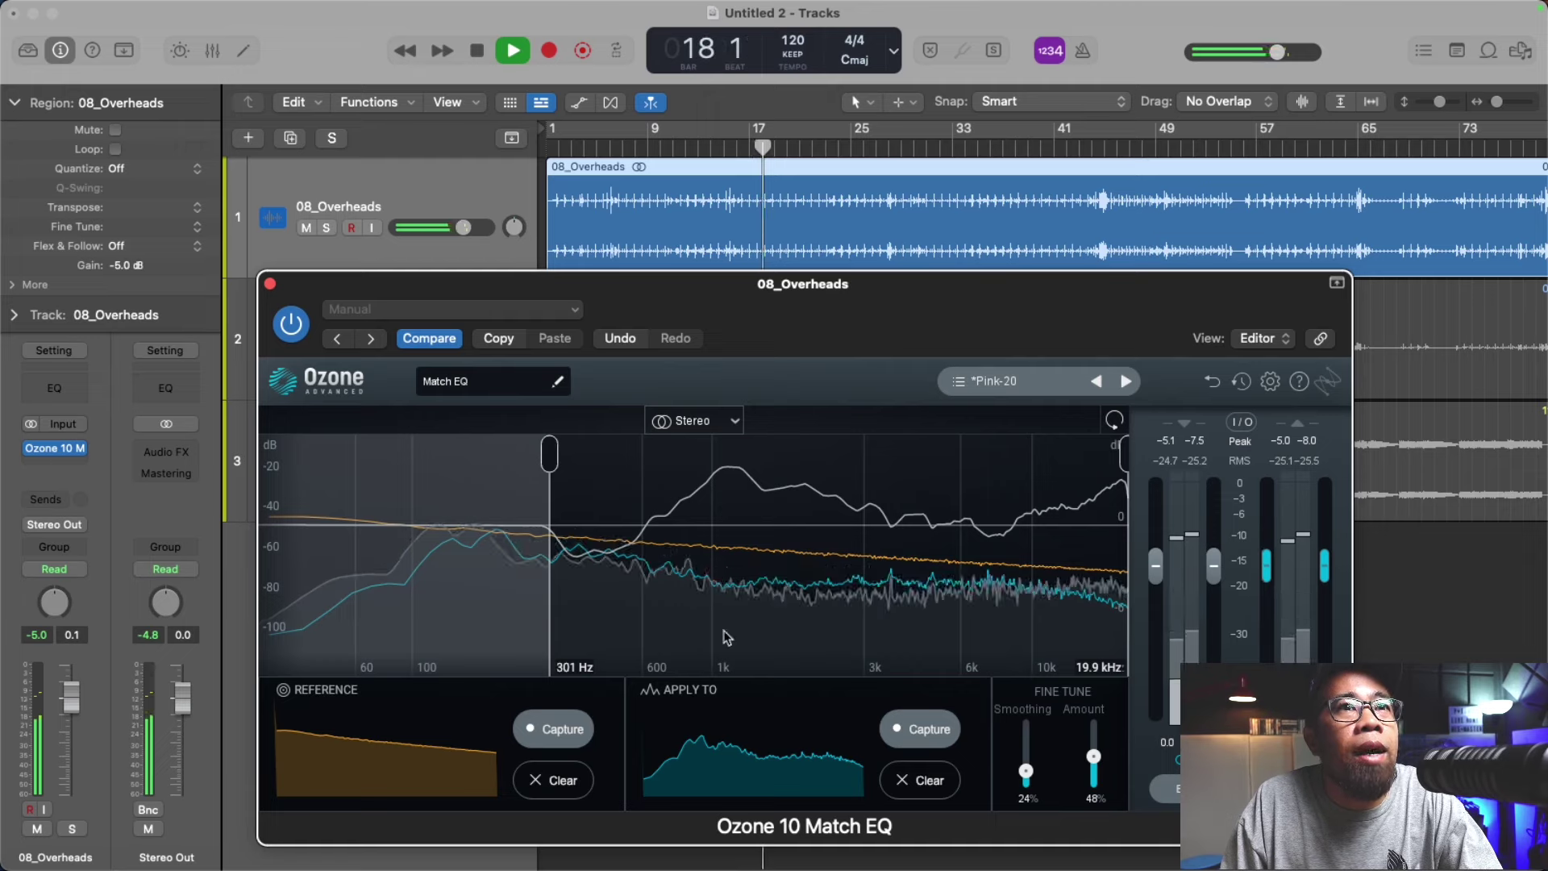
{"action": "left_click_drag", "start_coordinate": [1099, 774], "coordinate": [1096, 784]}
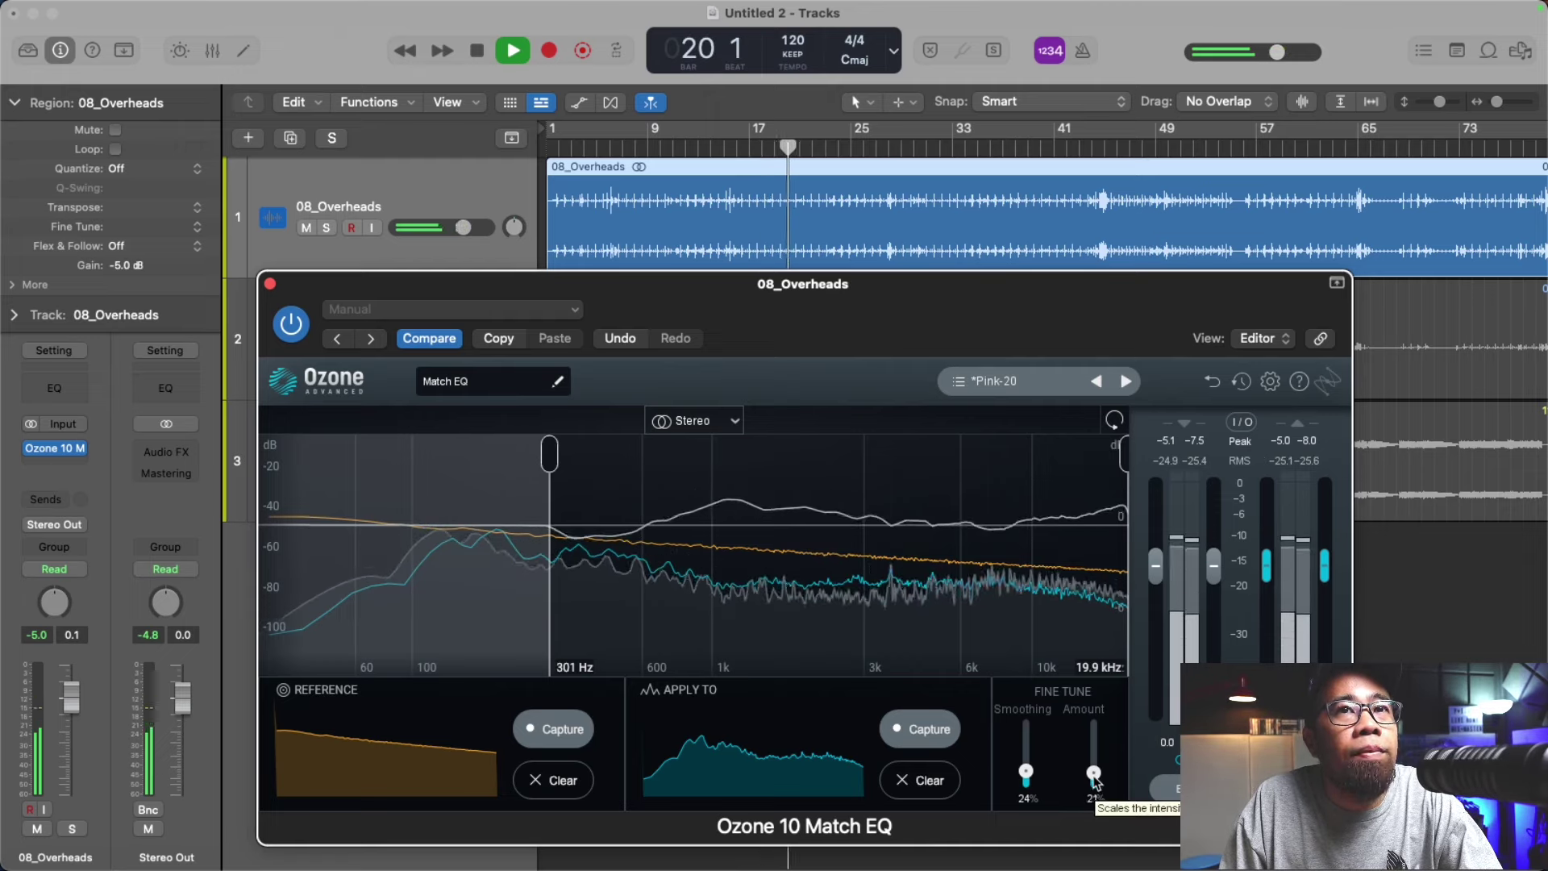
{"action": "left_click_drag", "start_coordinate": [1095, 784], "coordinate": [1033, 738]}
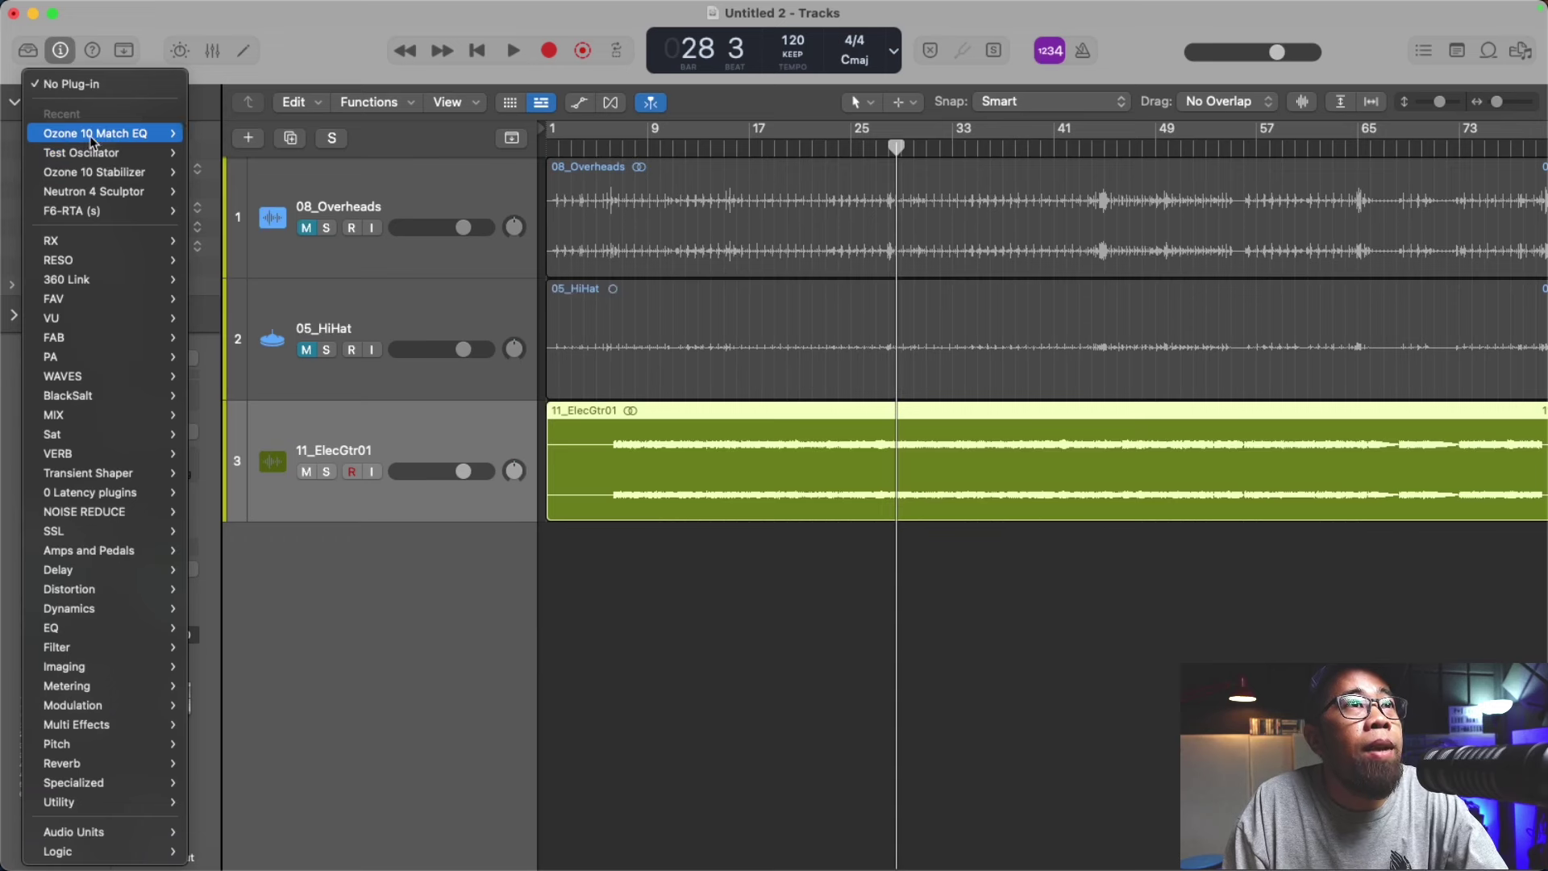
Step: Insert Ozone 10 Match EQ on the 11_ElecGtr01 track and move its window so the whole plug-in is accessible
{"action": "mouse_move", "coordinate": [90, 135]}
{"action": "left_click", "coordinate": [214, 137]}
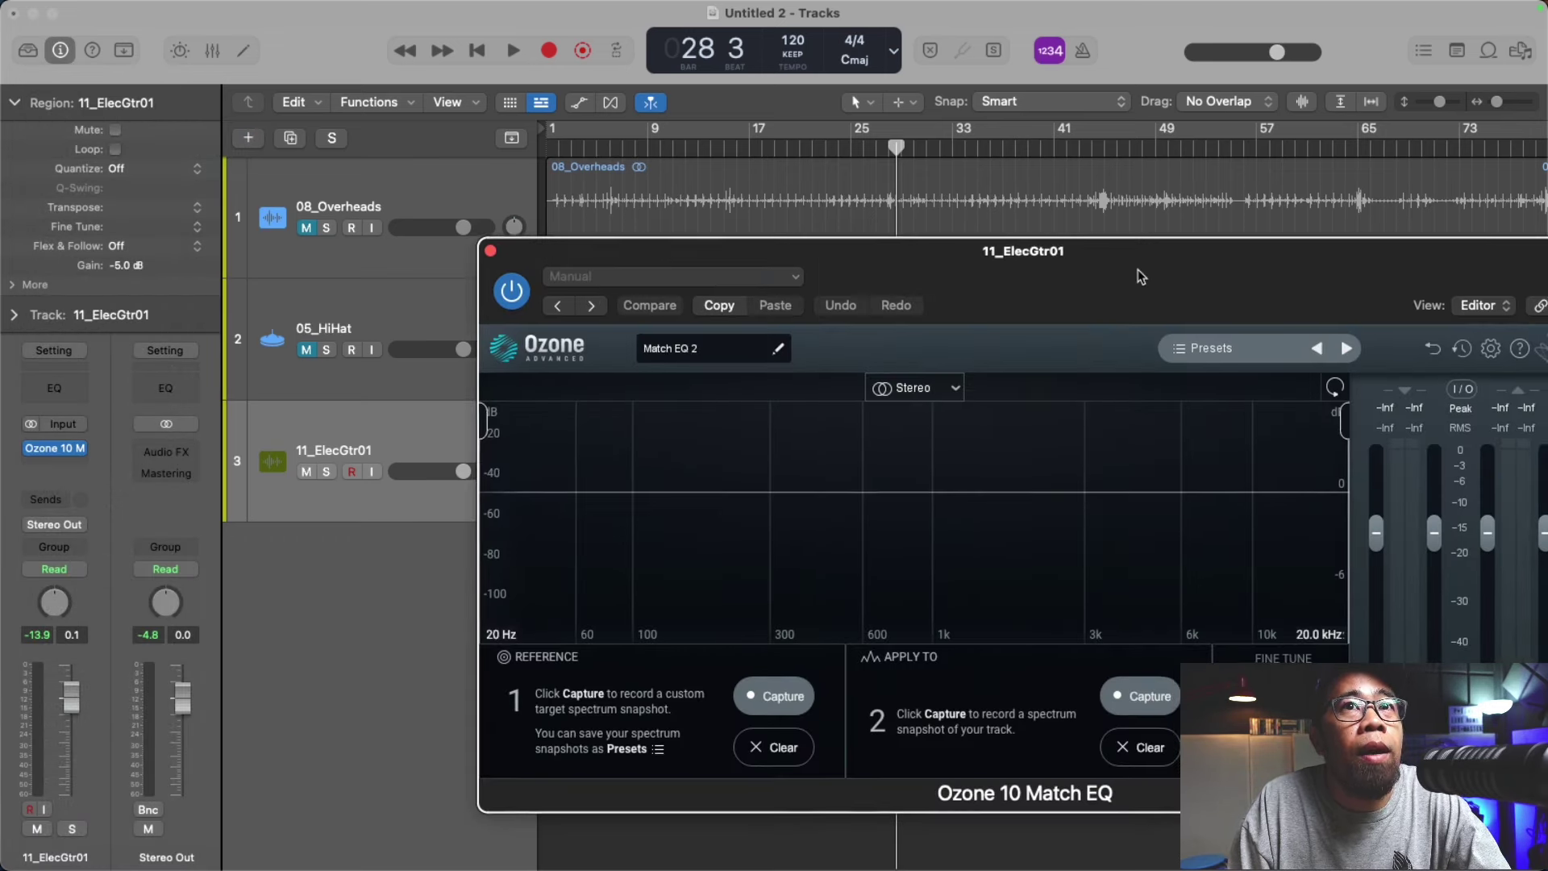
{"action": "left_click_drag", "start_coordinate": [1138, 269], "coordinate": [867, 260]}
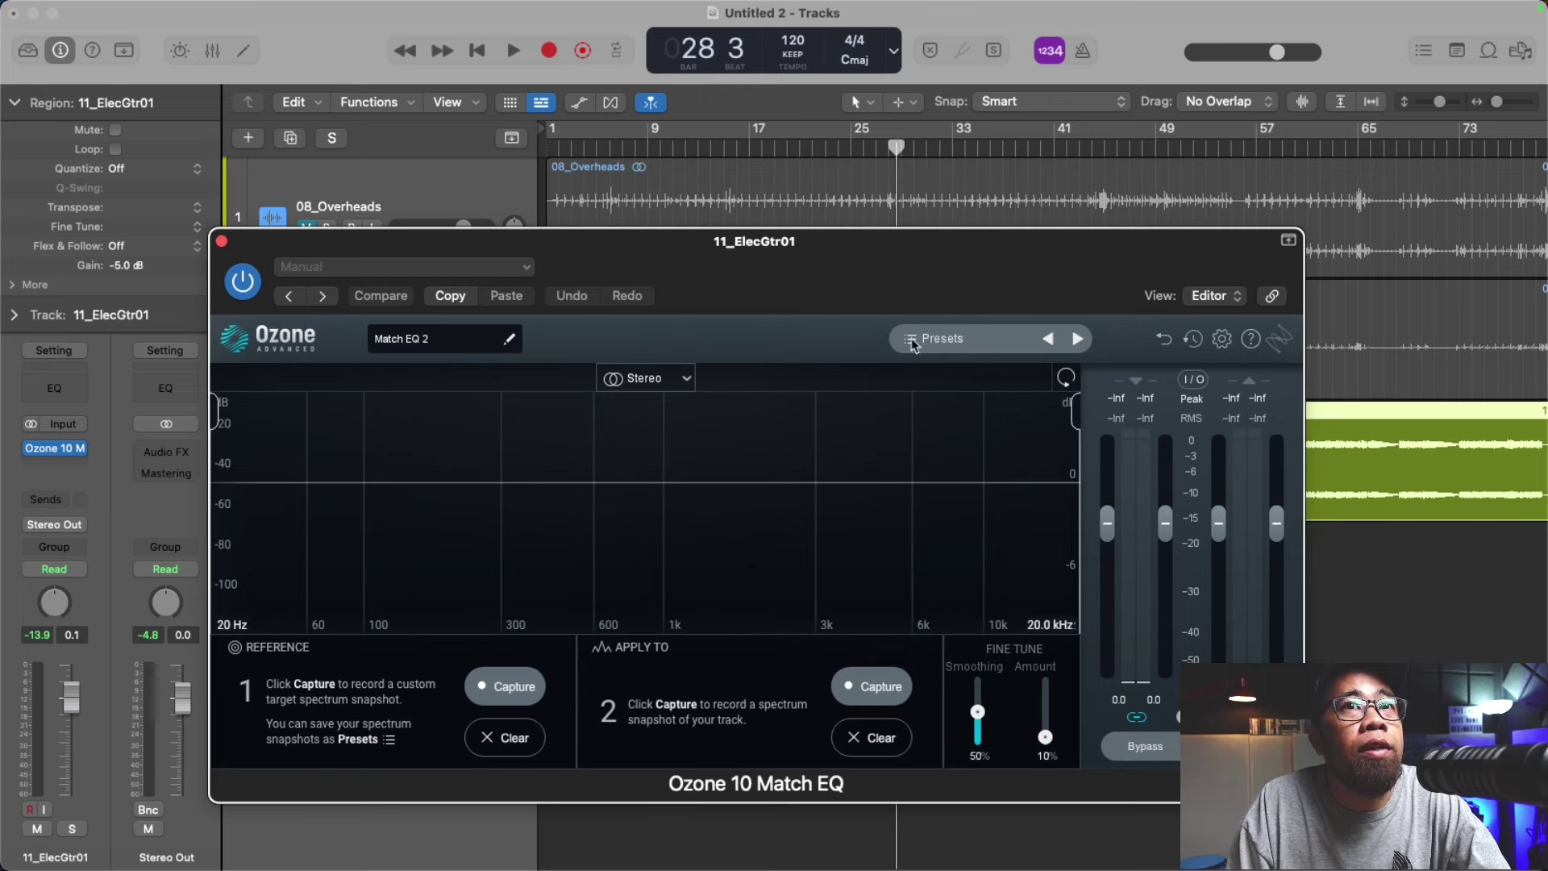
Step: Load the custom Pink-20 preset as the reference in the guitar's Match EQ and close the preset manager
{"action": "left_click", "coordinate": [913, 339]}
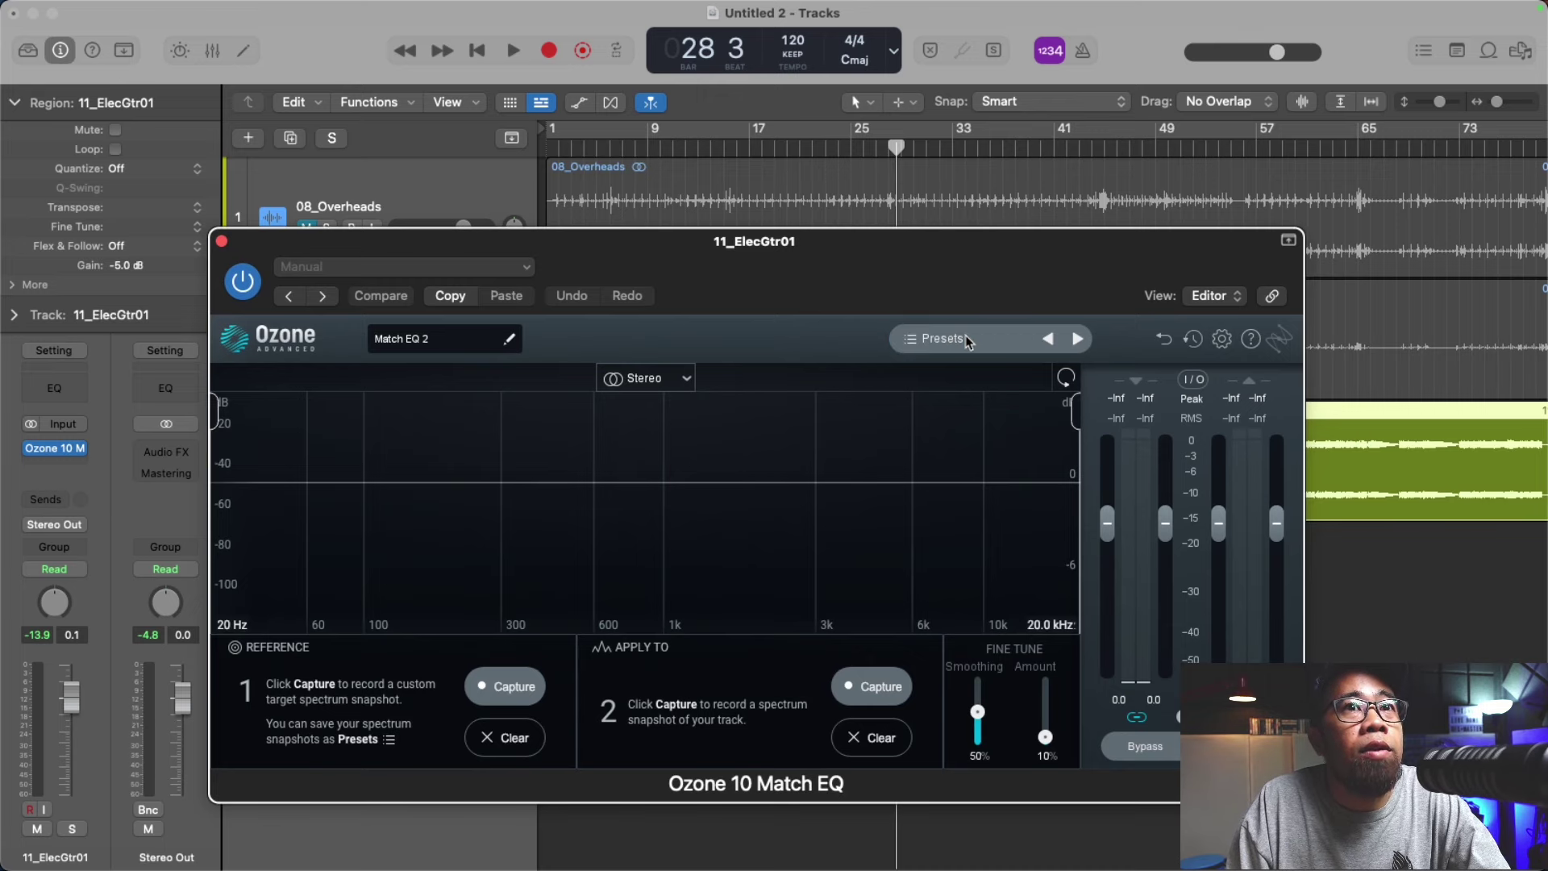
{"action": "left_click", "coordinate": [946, 337]}
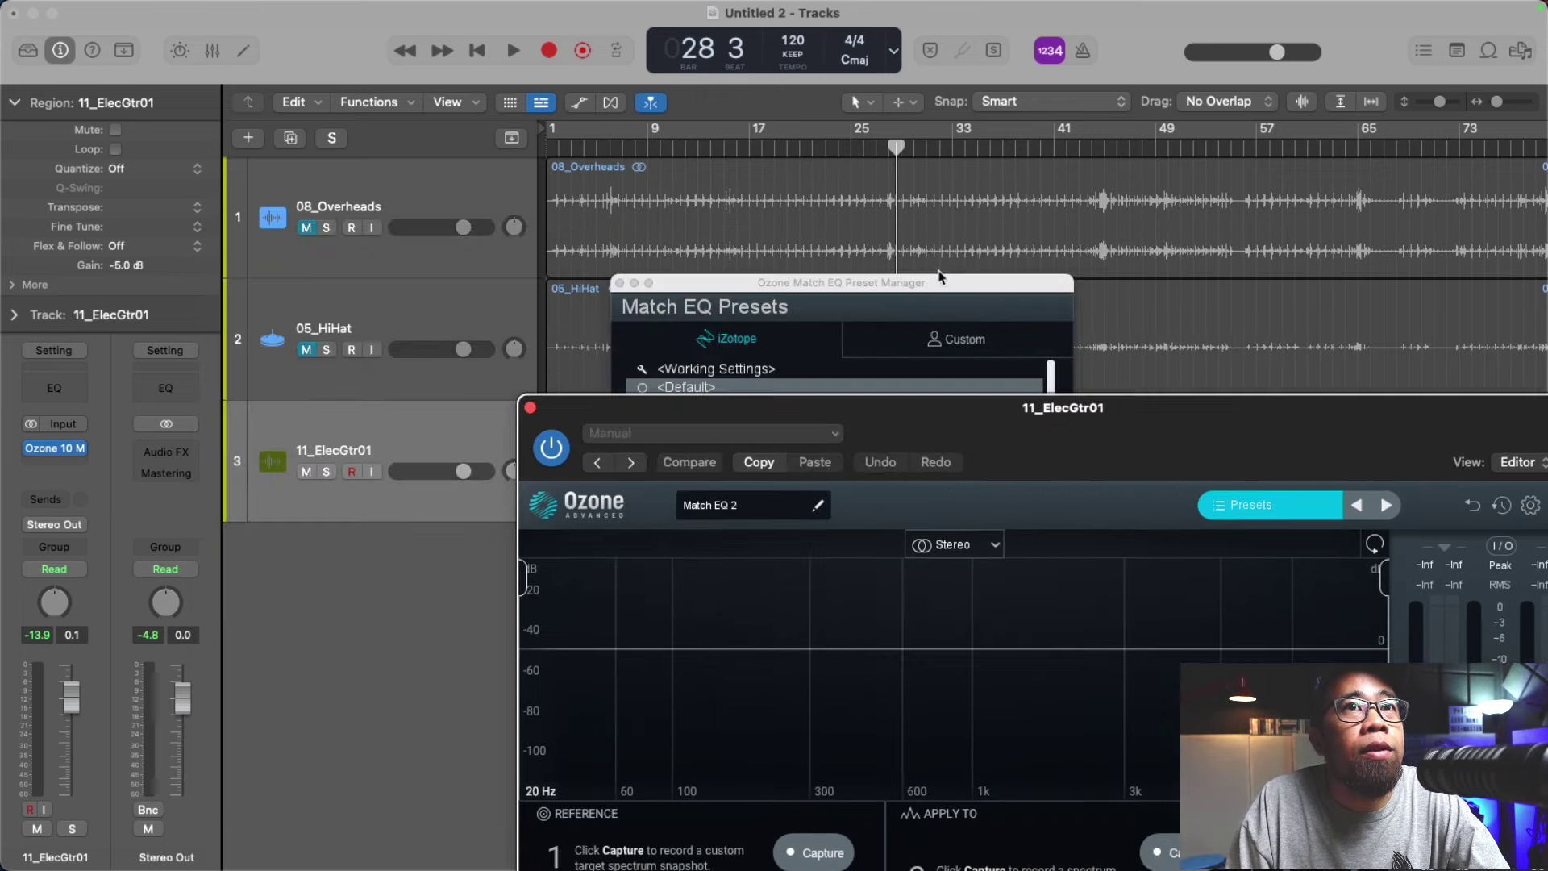
{"action": "left_click_drag", "start_coordinate": [942, 284], "coordinate": [485, 251]}
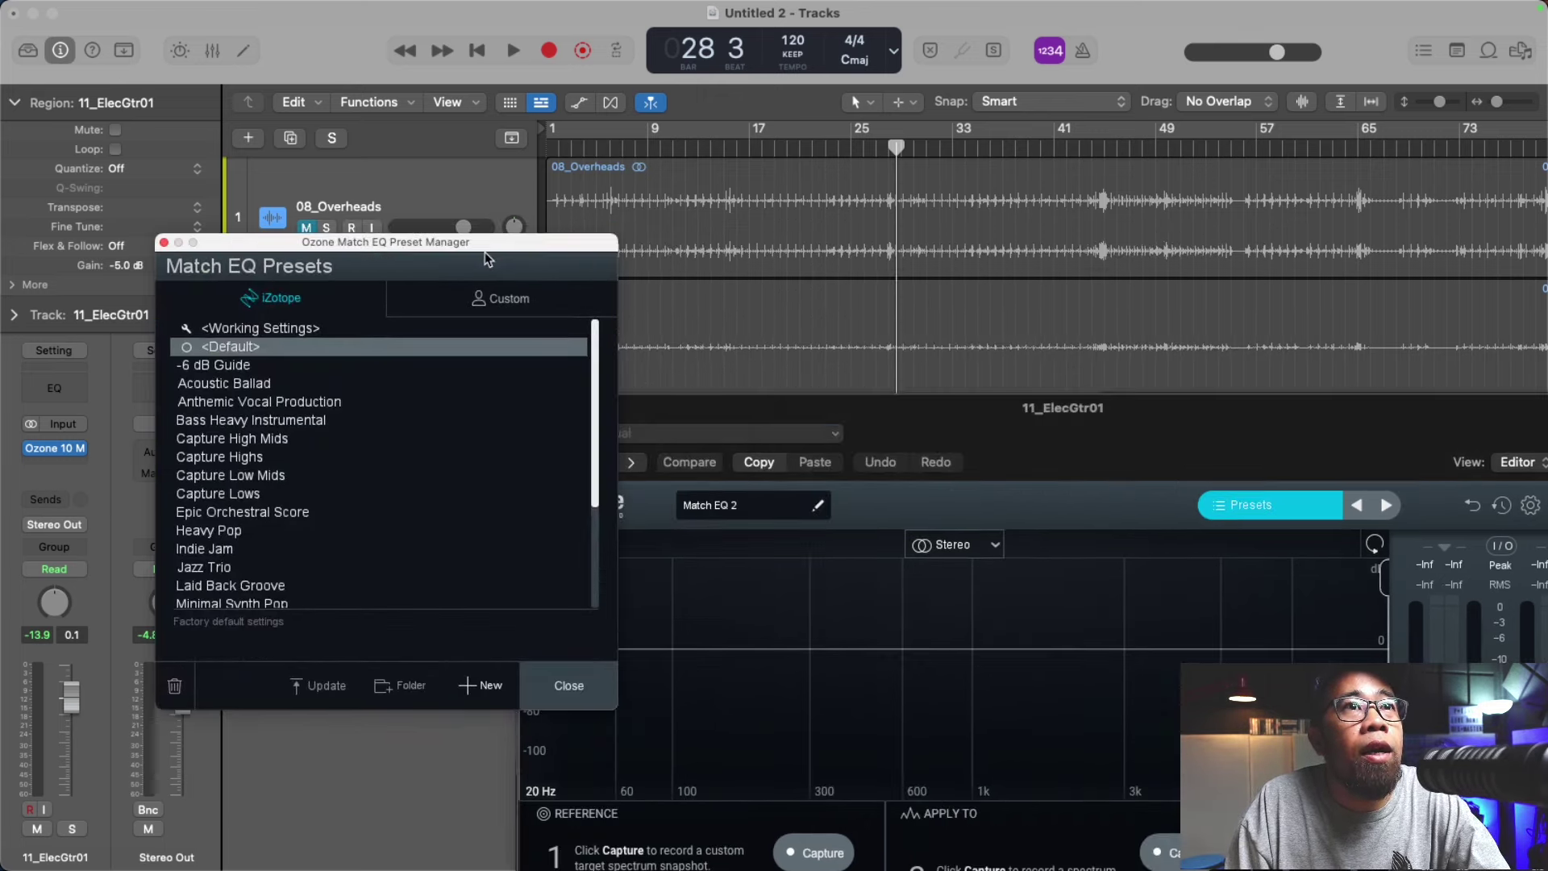
{"action": "left_click", "coordinate": [506, 300]}
{"action": "left_click", "coordinate": [217, 386]}
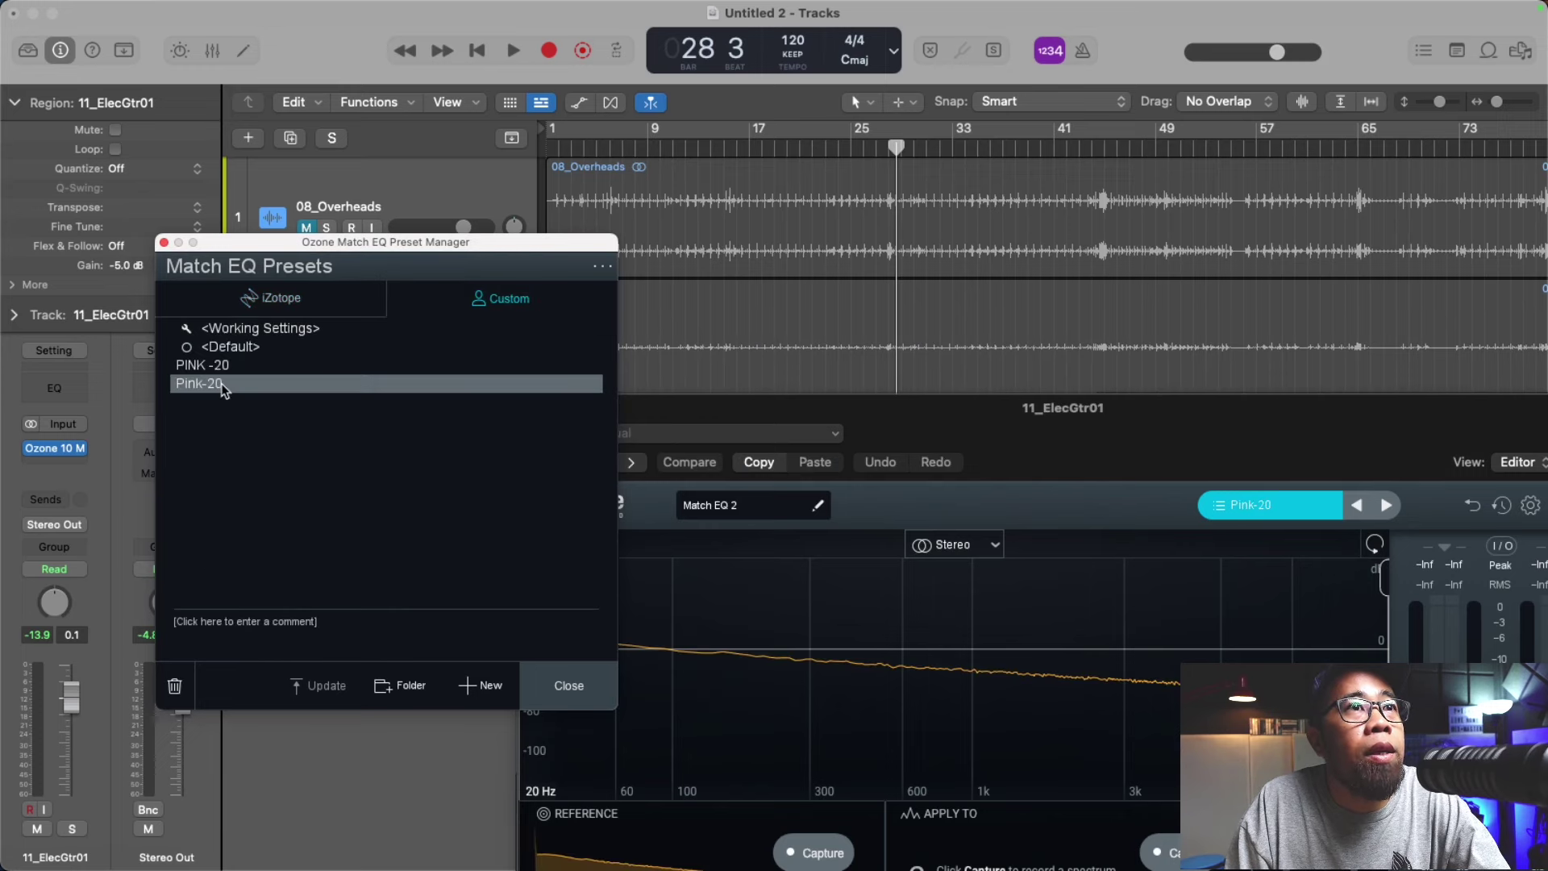
{"action": "left_click", "coordinate": [569, 686]}
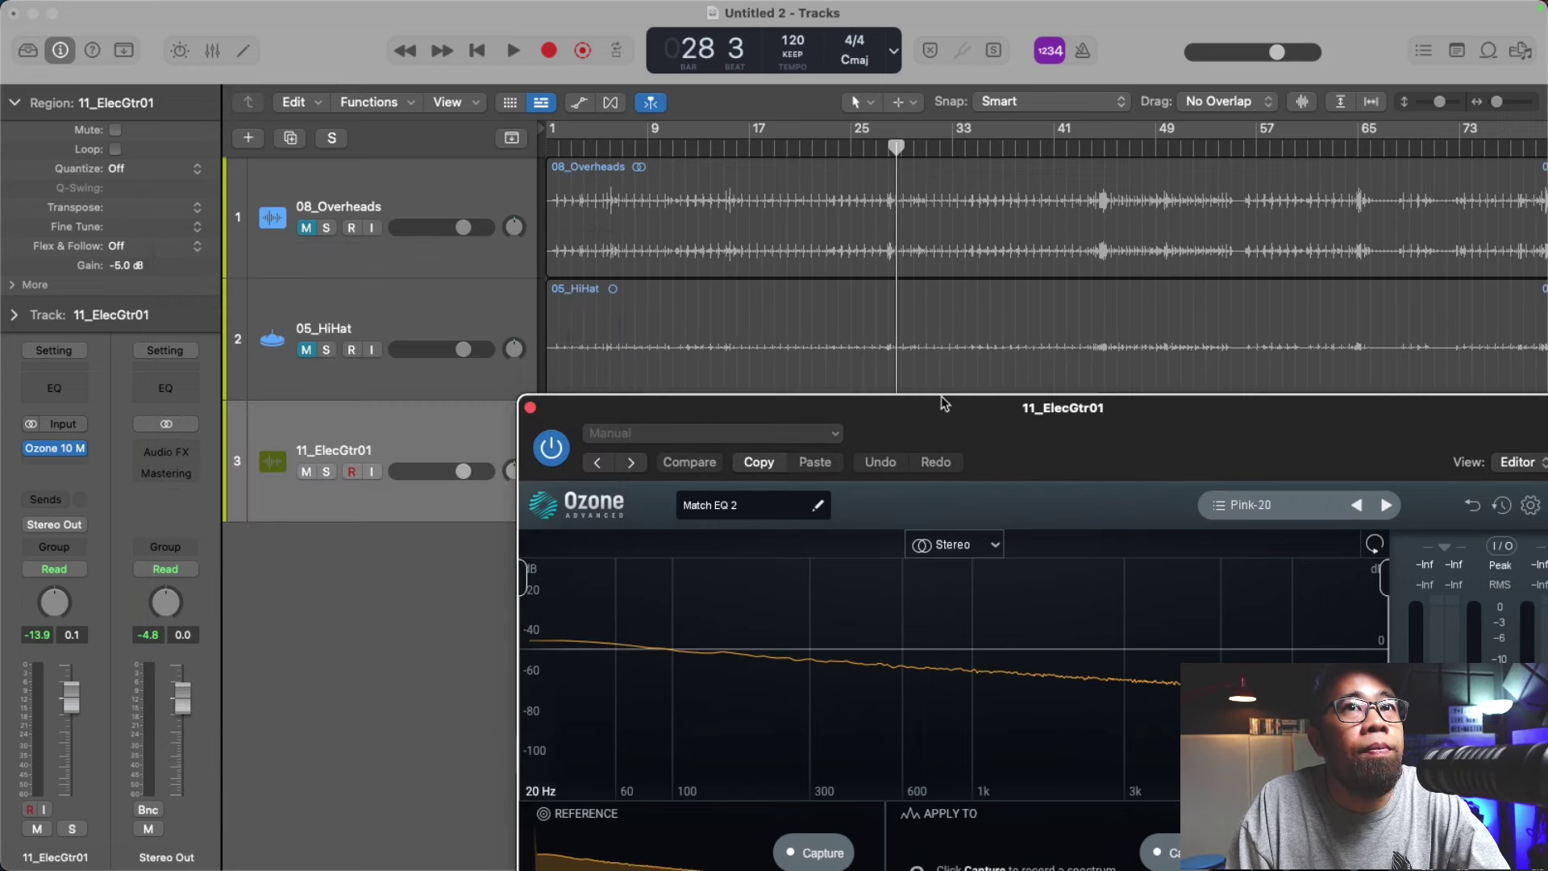
Step: Play the electric guitar and capture it as the Apply To spectrum in Match EQ, starting around bar 6
{"action": "left_click_drag", "start_coordinate": [1013, 397], "coordinate": [758, 558]}
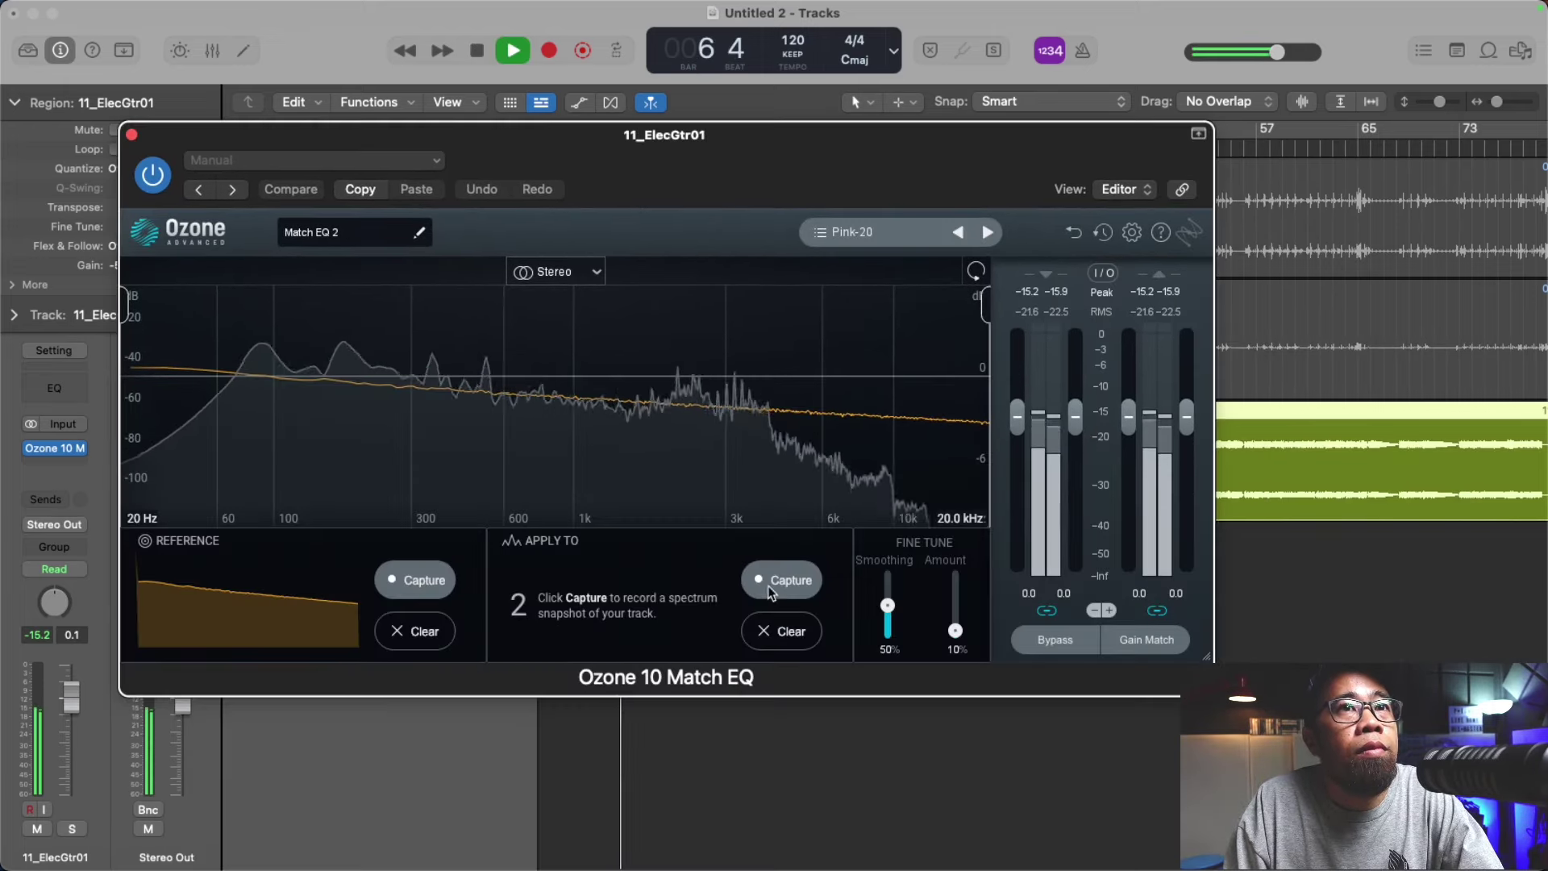
{"action": "left_click", "coordinate": [781, 588]}
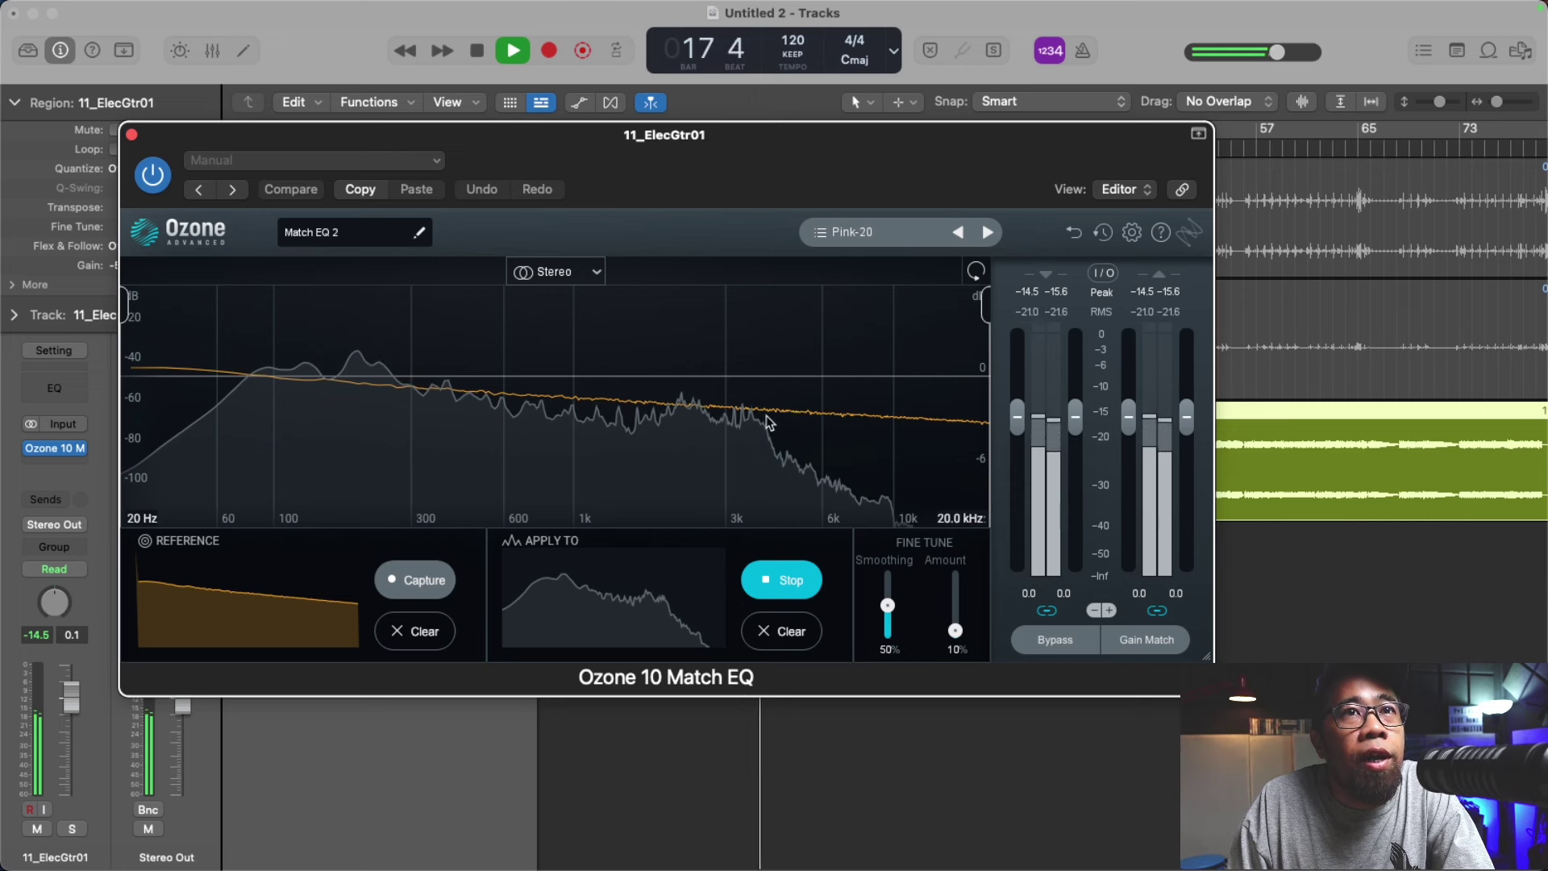
{"action": "left_click", "coordinate": [787, 582]}
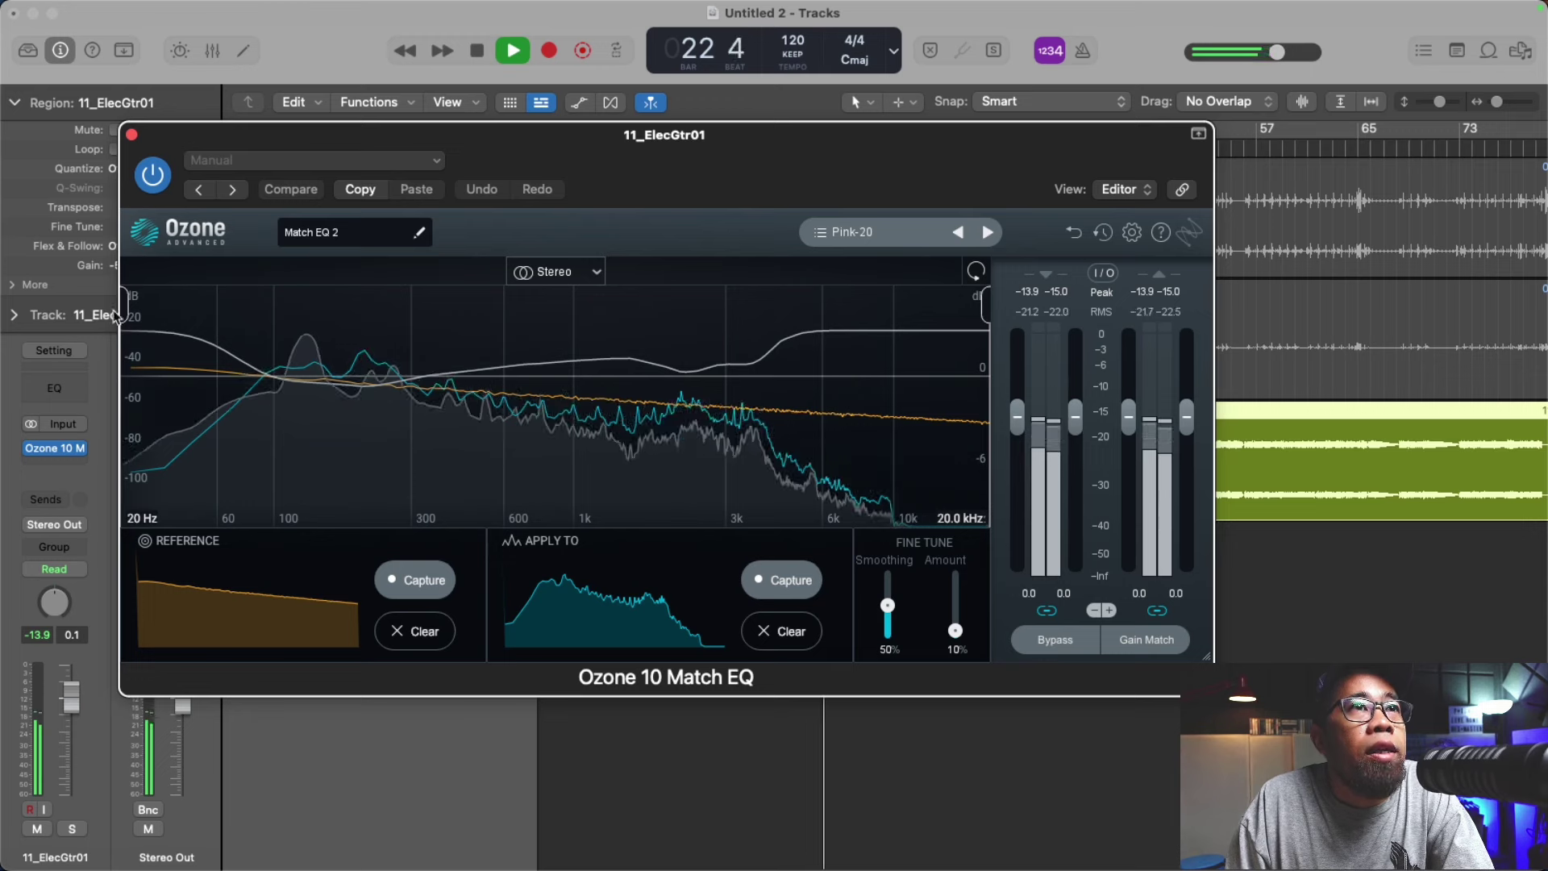
Step: Limit the guitar's matched curve to the range from about 102 Hz to 10 kHz
{"action": "left_click_drag", "start_coordinate": [126, 306], "coordinate": [282, 329]}
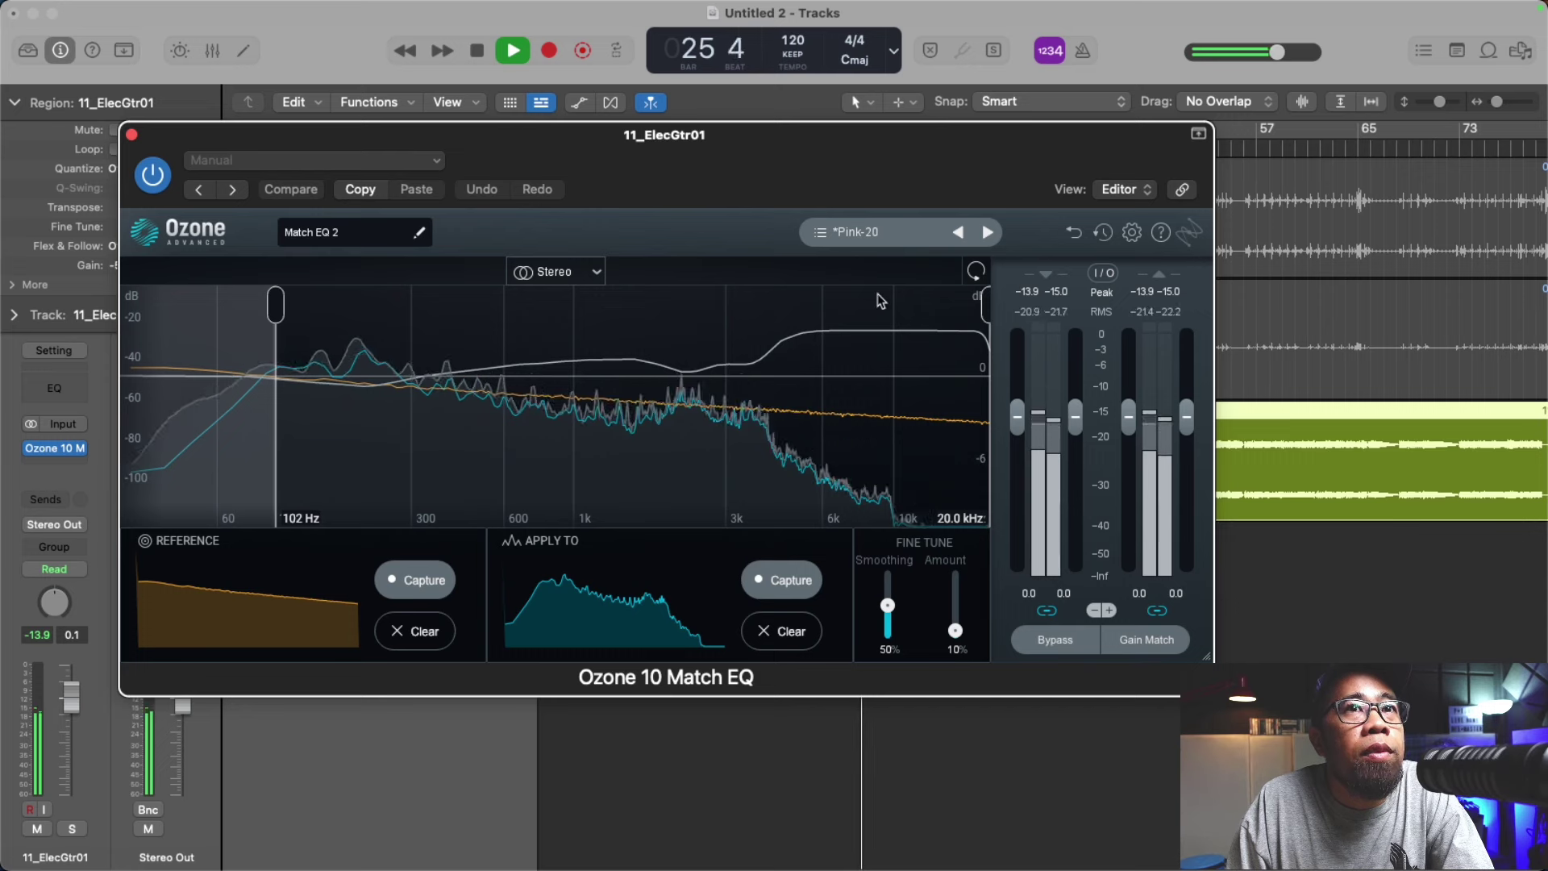
{"action": "left_click_drag", "start_coordinate": [986, 305], "coordinate": [890, 313]}
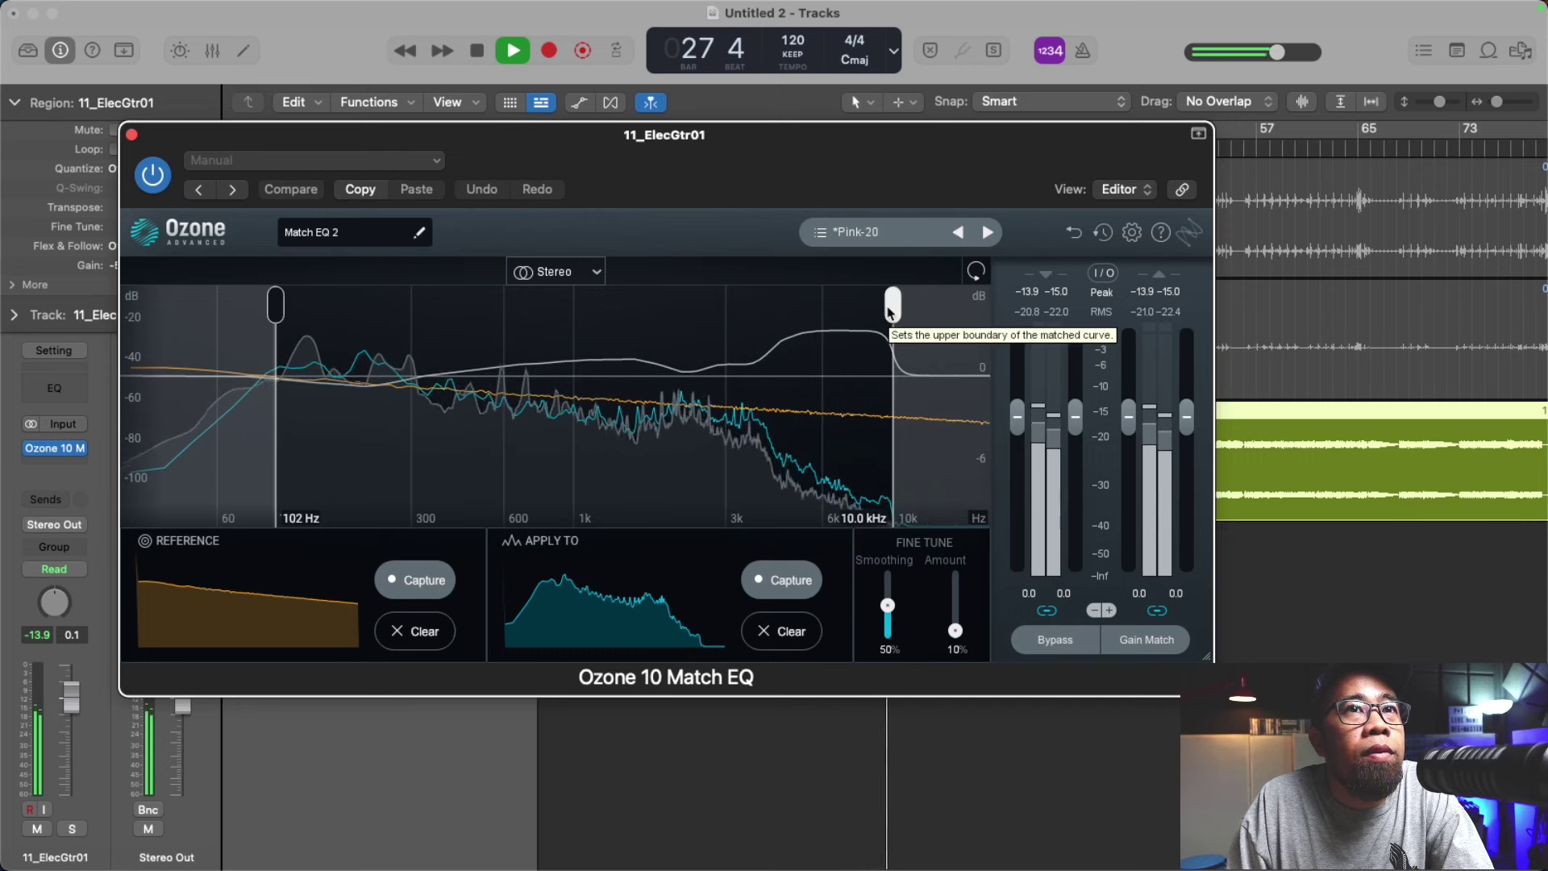
Step: Set the guitar's Match EQ smoothing to 90% and amount to 17%, and compare it against bypass with Gain Match enabled
{"action": "left_click_drag", "start_coordinate": [888, 604], "coordinate": [887, 581]}
{"action": "left_click_drag", "start_coordinate": [956, 630], "coordinate": [956, 626]}
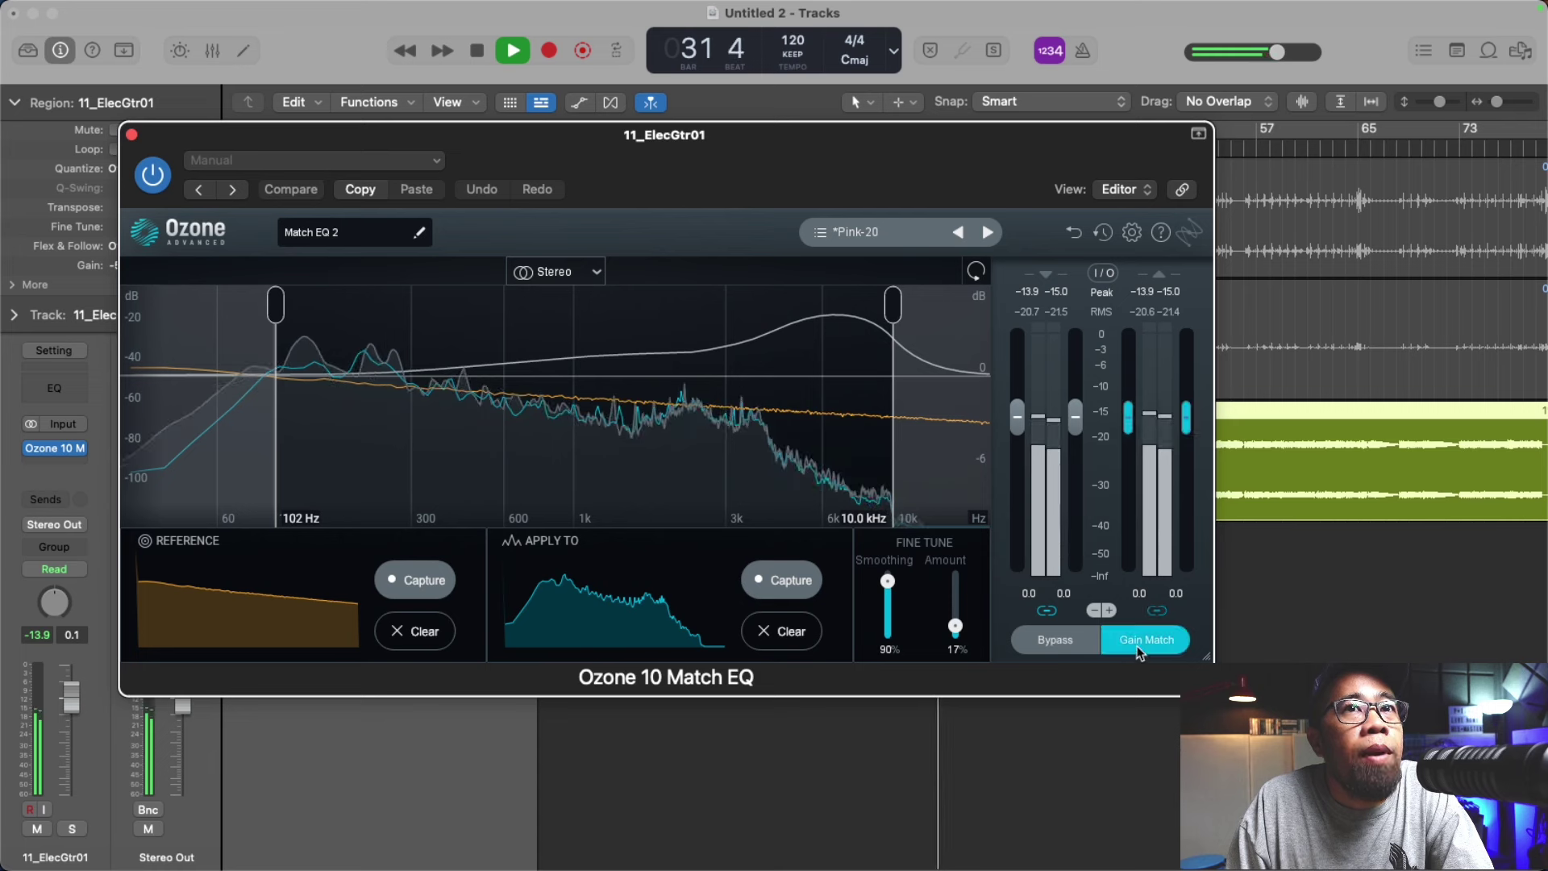
{"action": "left_click", "coordinate": [1147, 640]}
{"action": "left_click", "coordinate": [1056, 639]}
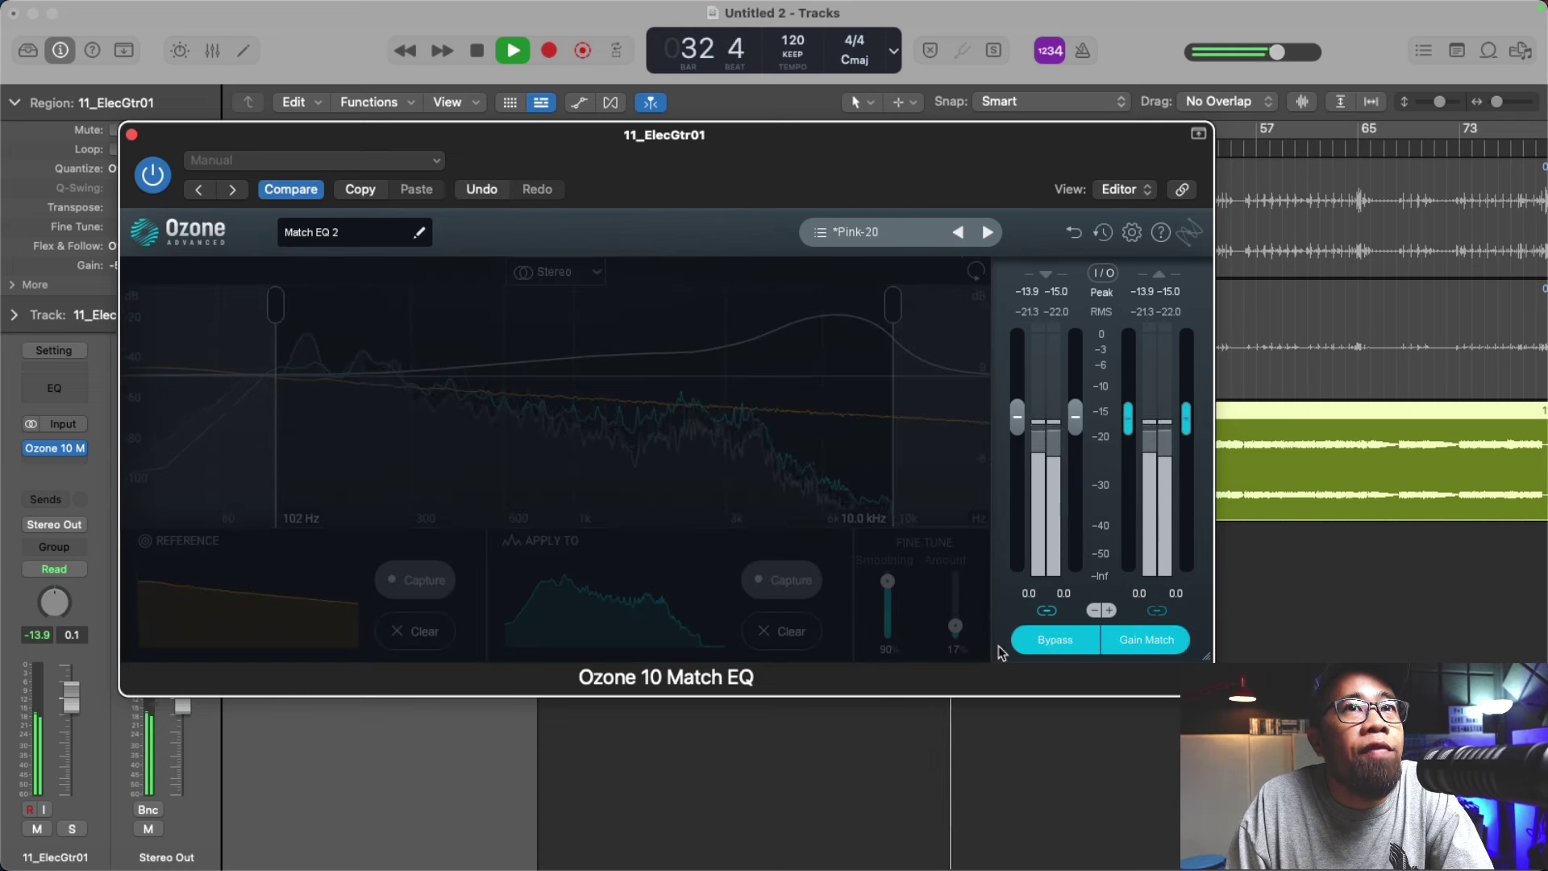
{"action": "left_click", "coordinate": [1043, 649]}
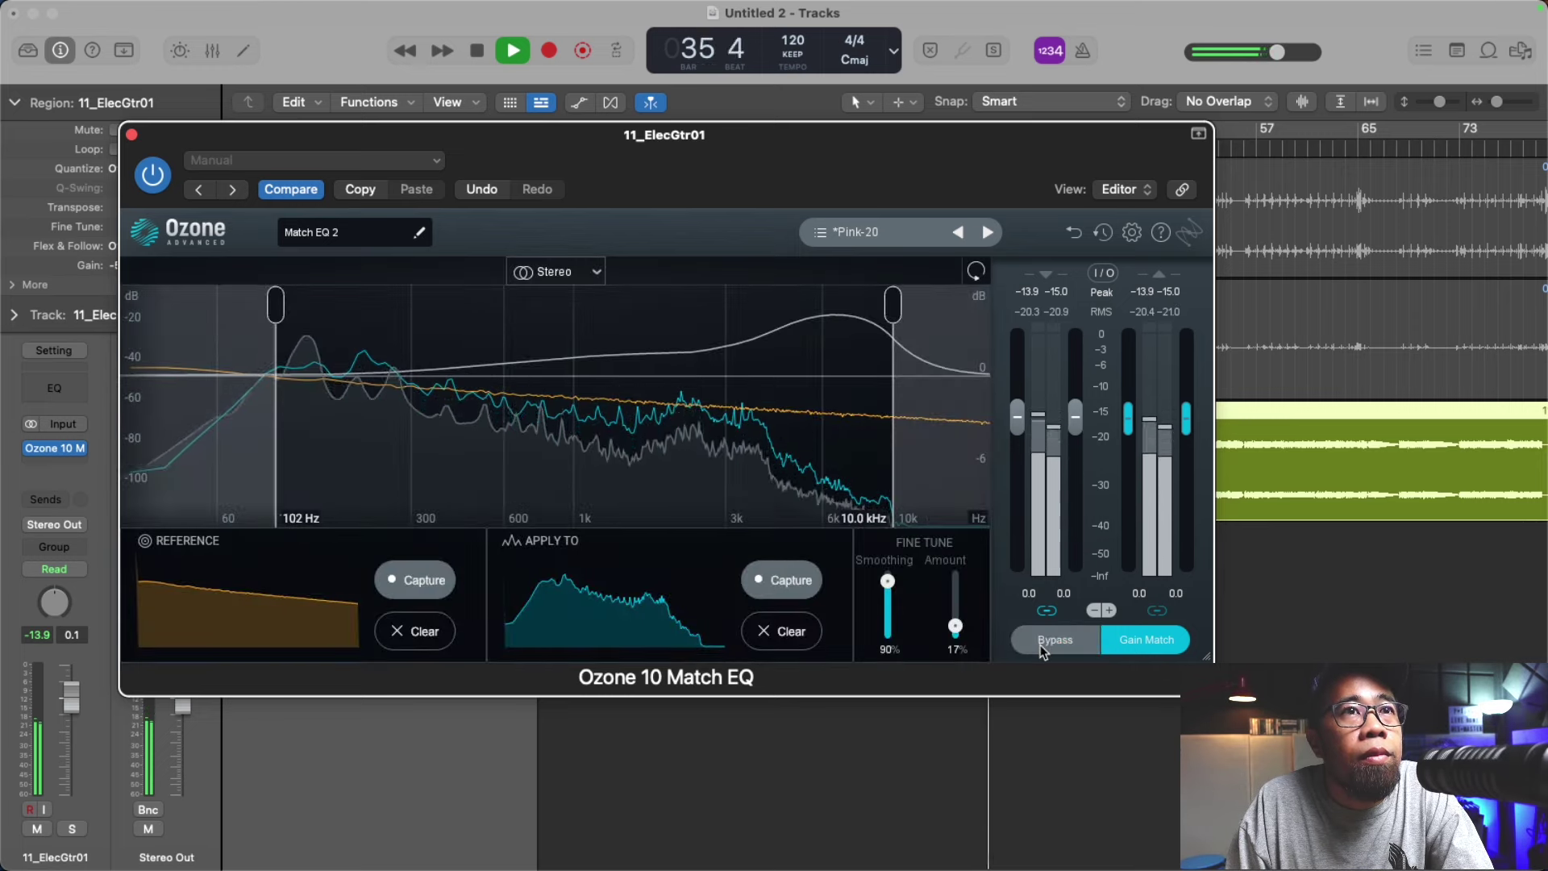
Step: Raise the guitar's Match EQ amount to 22% and compare the result against bypass
{"action": "left_click_drag", "start_coordinate": [957, 627], "coordinate": [959, 624]}
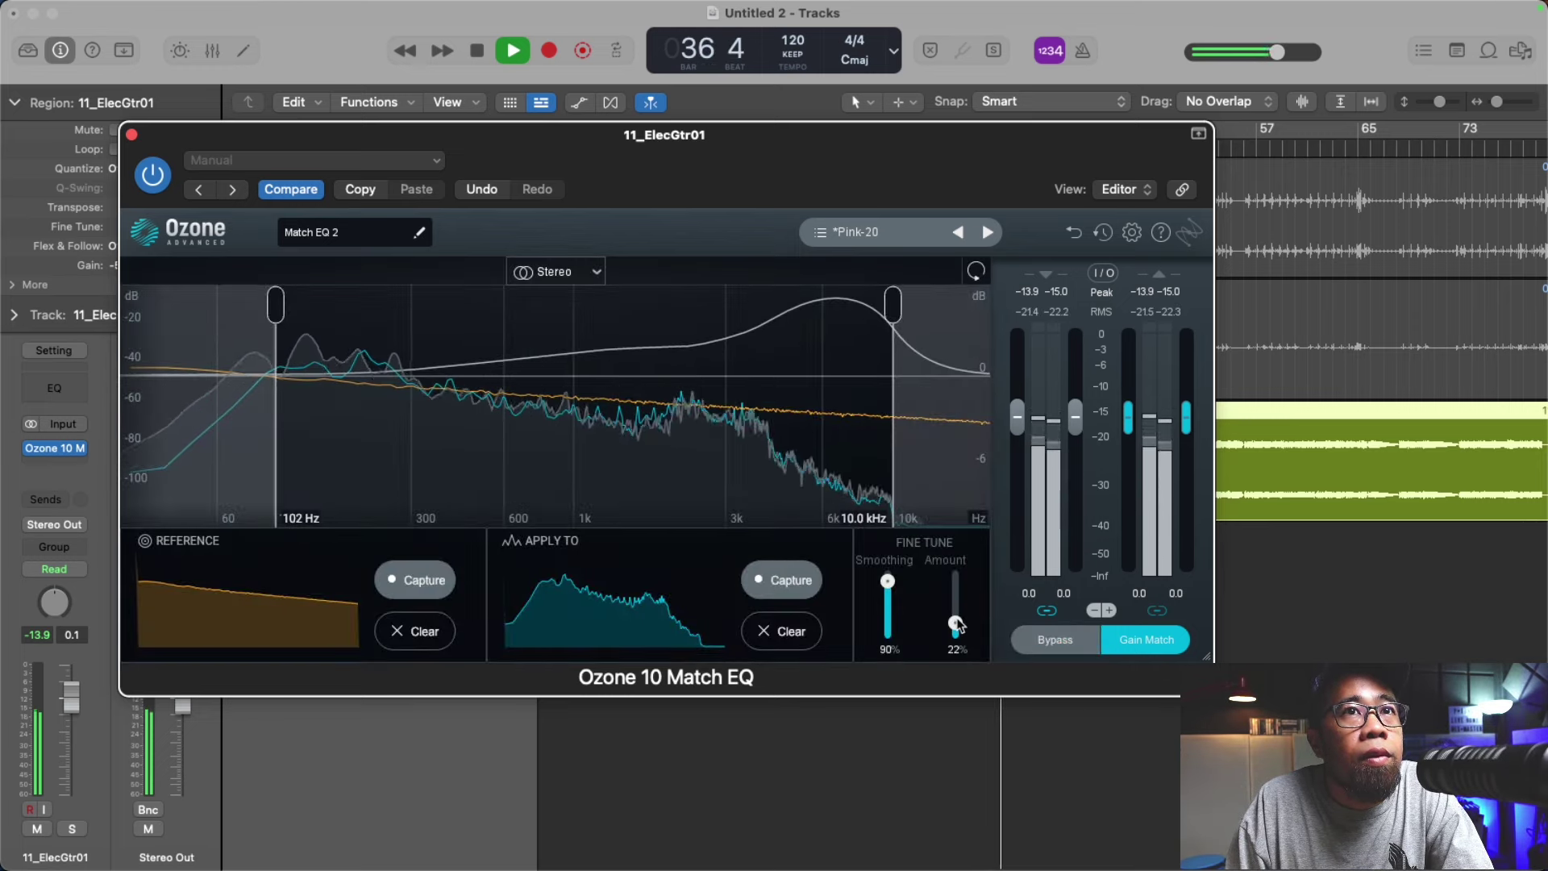
{"action": "left_click", "coordinate": [1053, 641]}
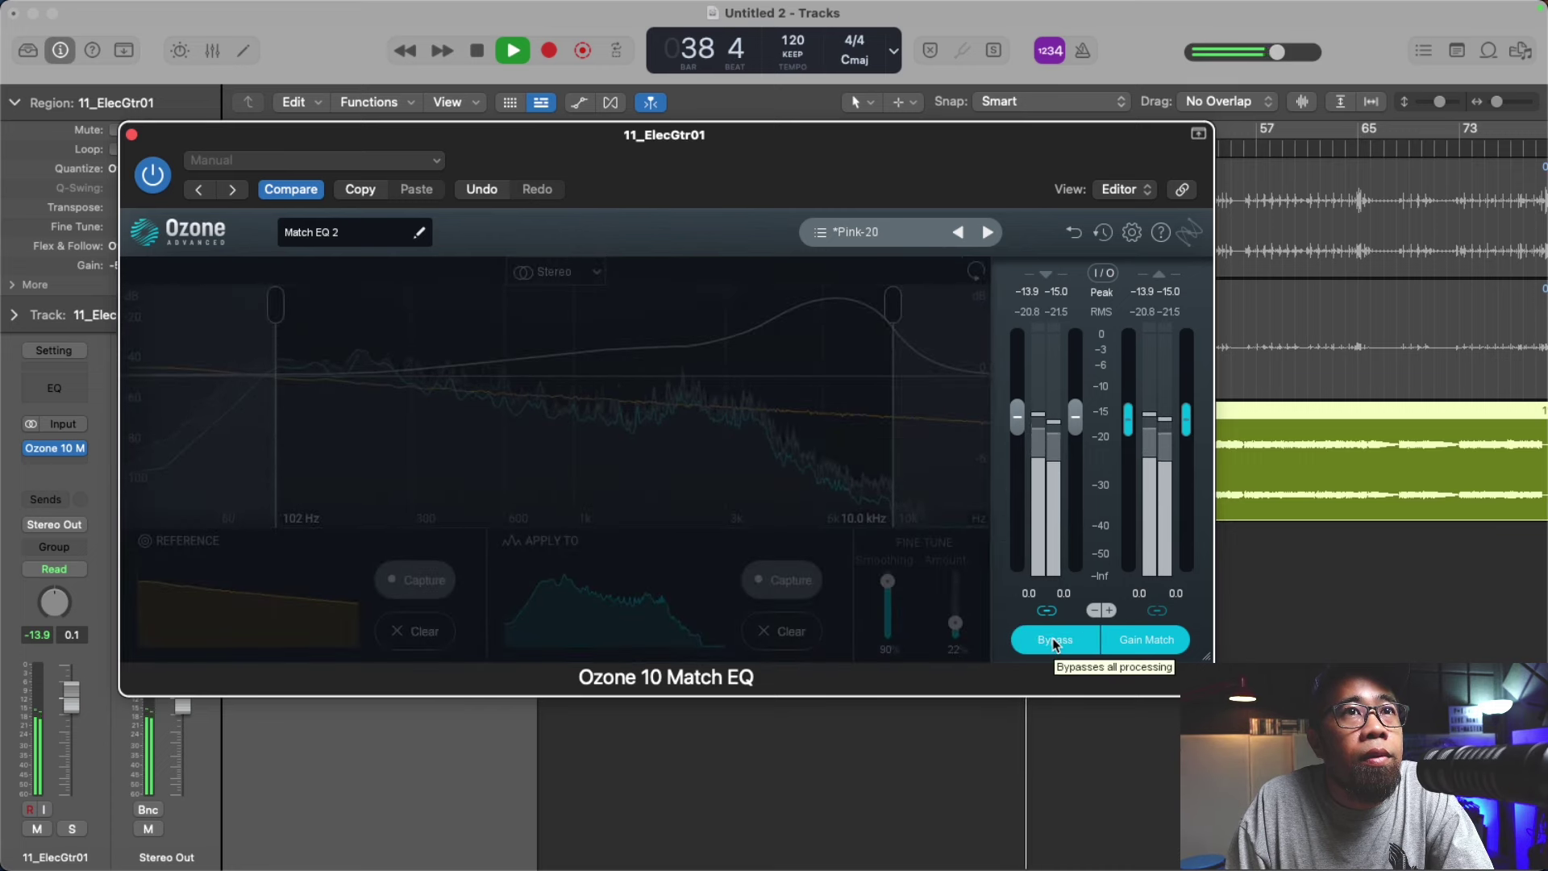
{"action": "left_click", "coordinate": [1054, 641]}
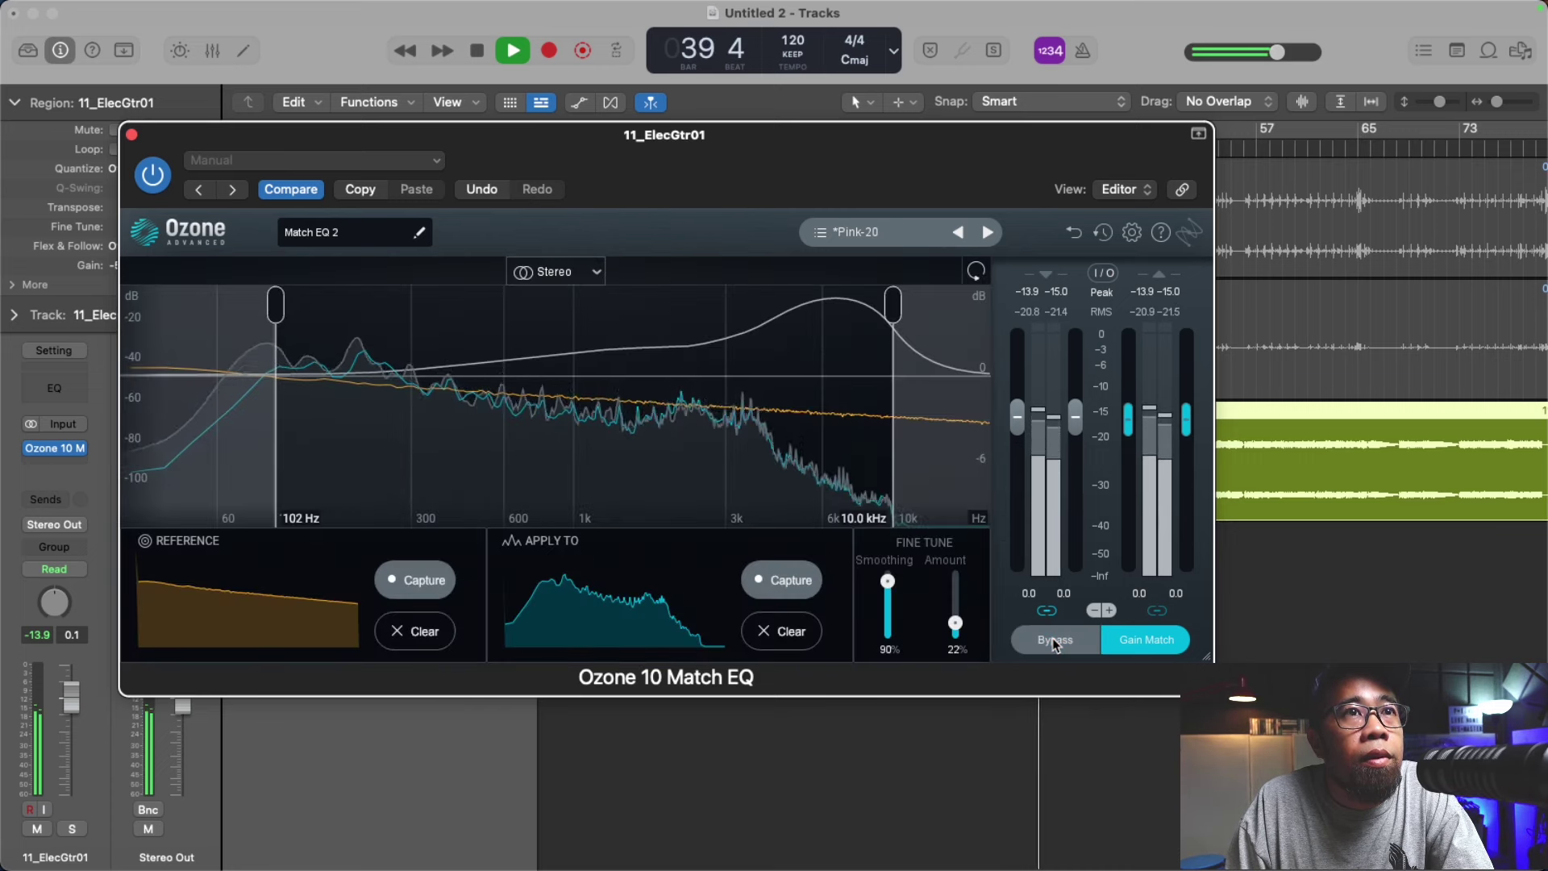
Step: Set the guitar's Match EQ smoothing to about 33% and amount to 19%, and compare the result against bypass
{"action": "left_click_drag", "start_coordinate": [888, 581], "coordinate": [890, 615]}
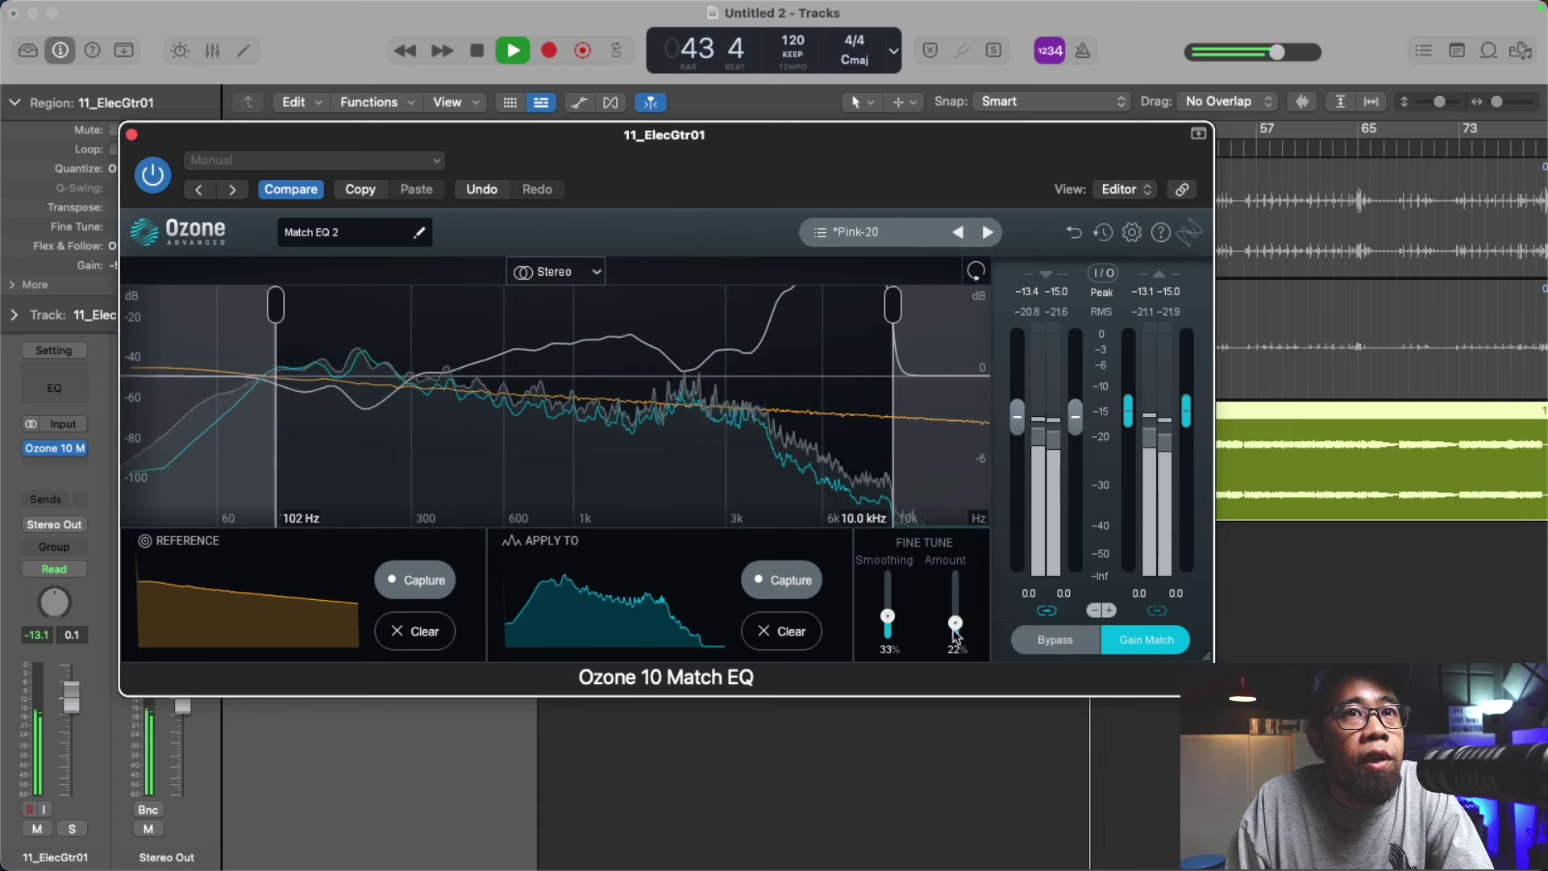
{"action": "left_click_drag", "start_coordinate": [956, 628], "coordinate": [958, 631]}
{"action": "left_click", "coordinate": [1057, 641]}
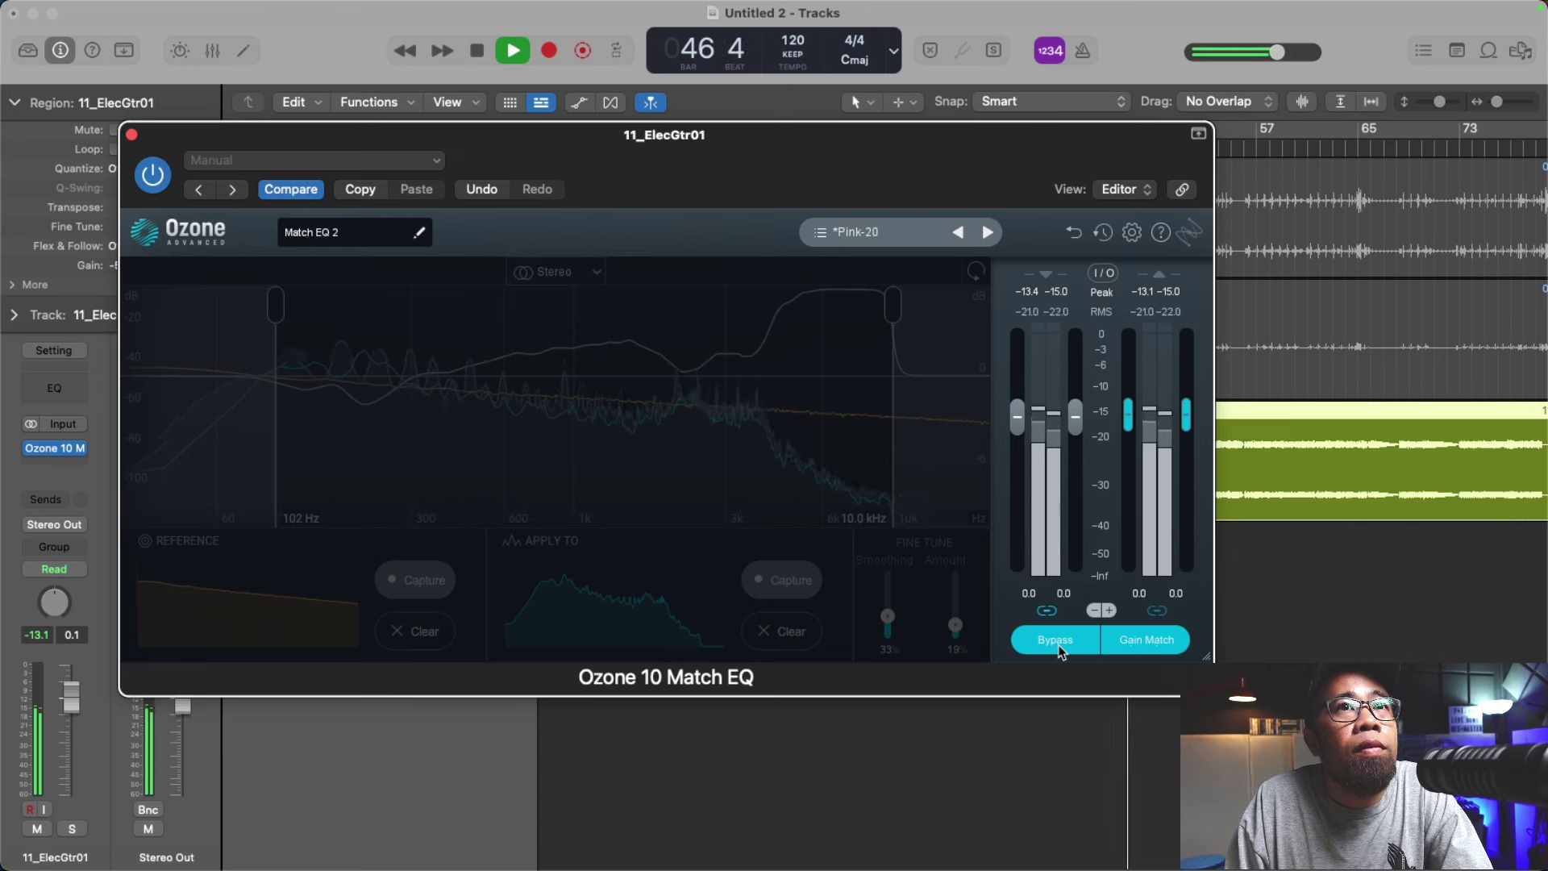
{"action": "left_click", "coordinate": [1056, 641]}
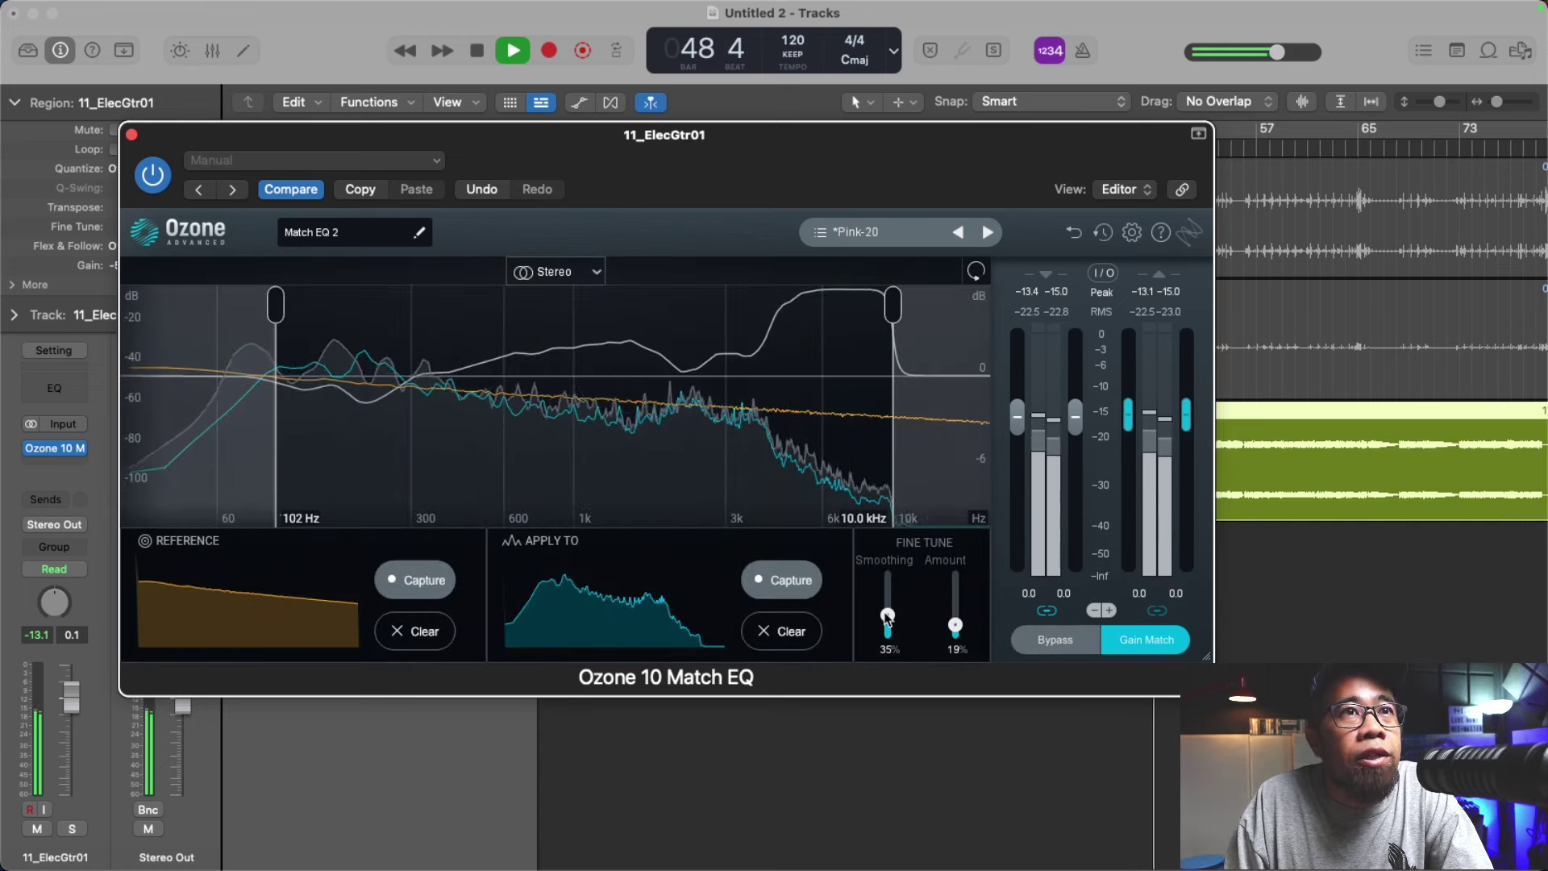
Step: Set the guitar's Match EQ smoothing to 37%, bypass the processing for comparison, and stop playback
{"action": "left_click_drag", "start_coordinate": [888, 617], "coordinate": [887, 613]}
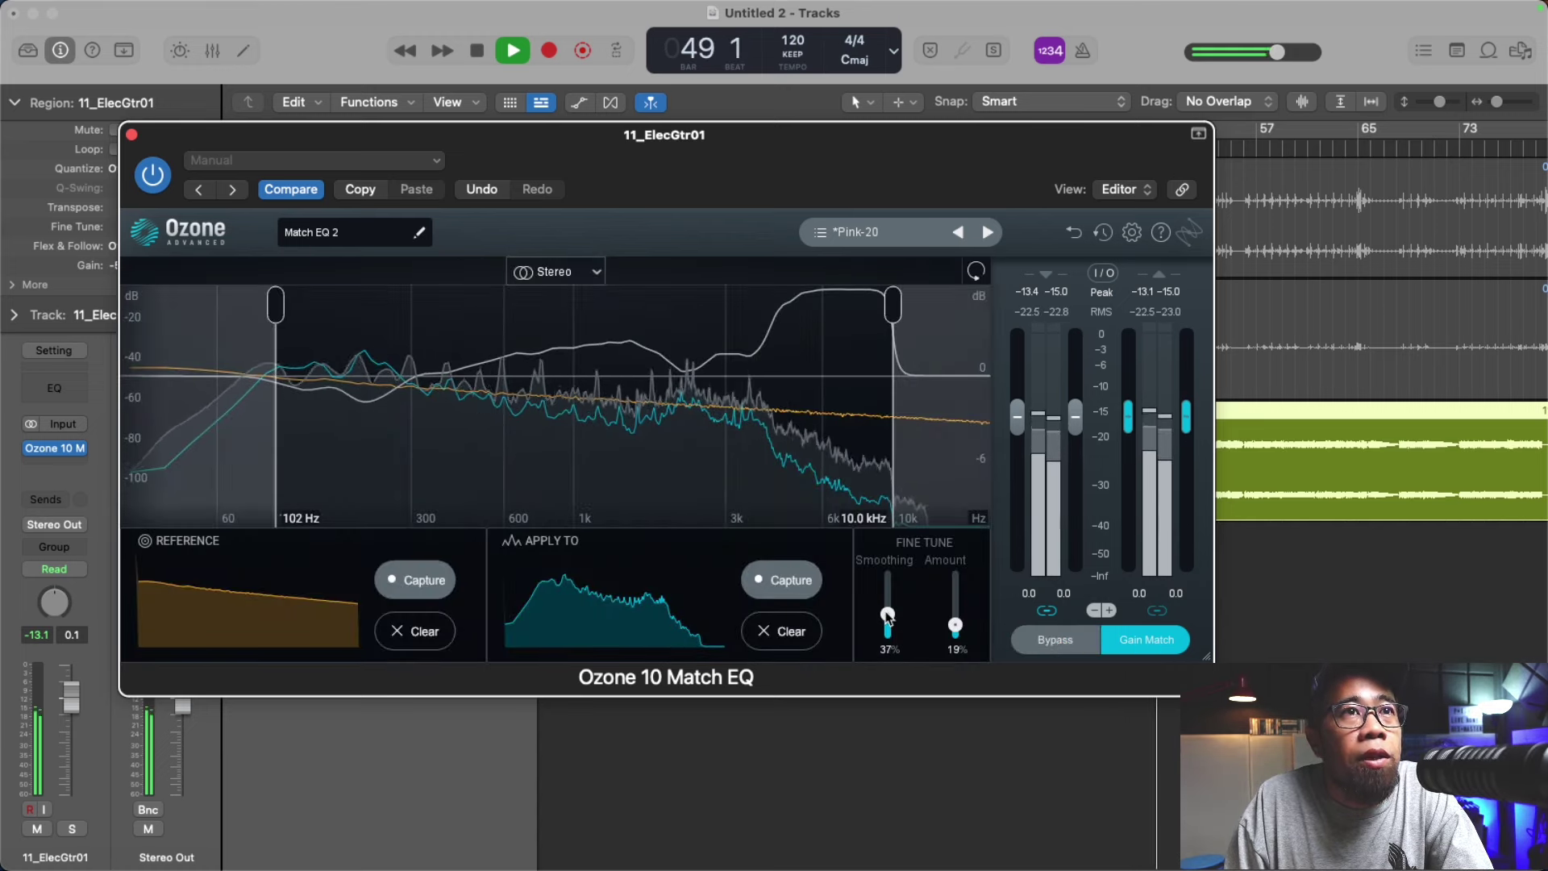
{"action": "left_click", "coordinate": [1048, 643]}
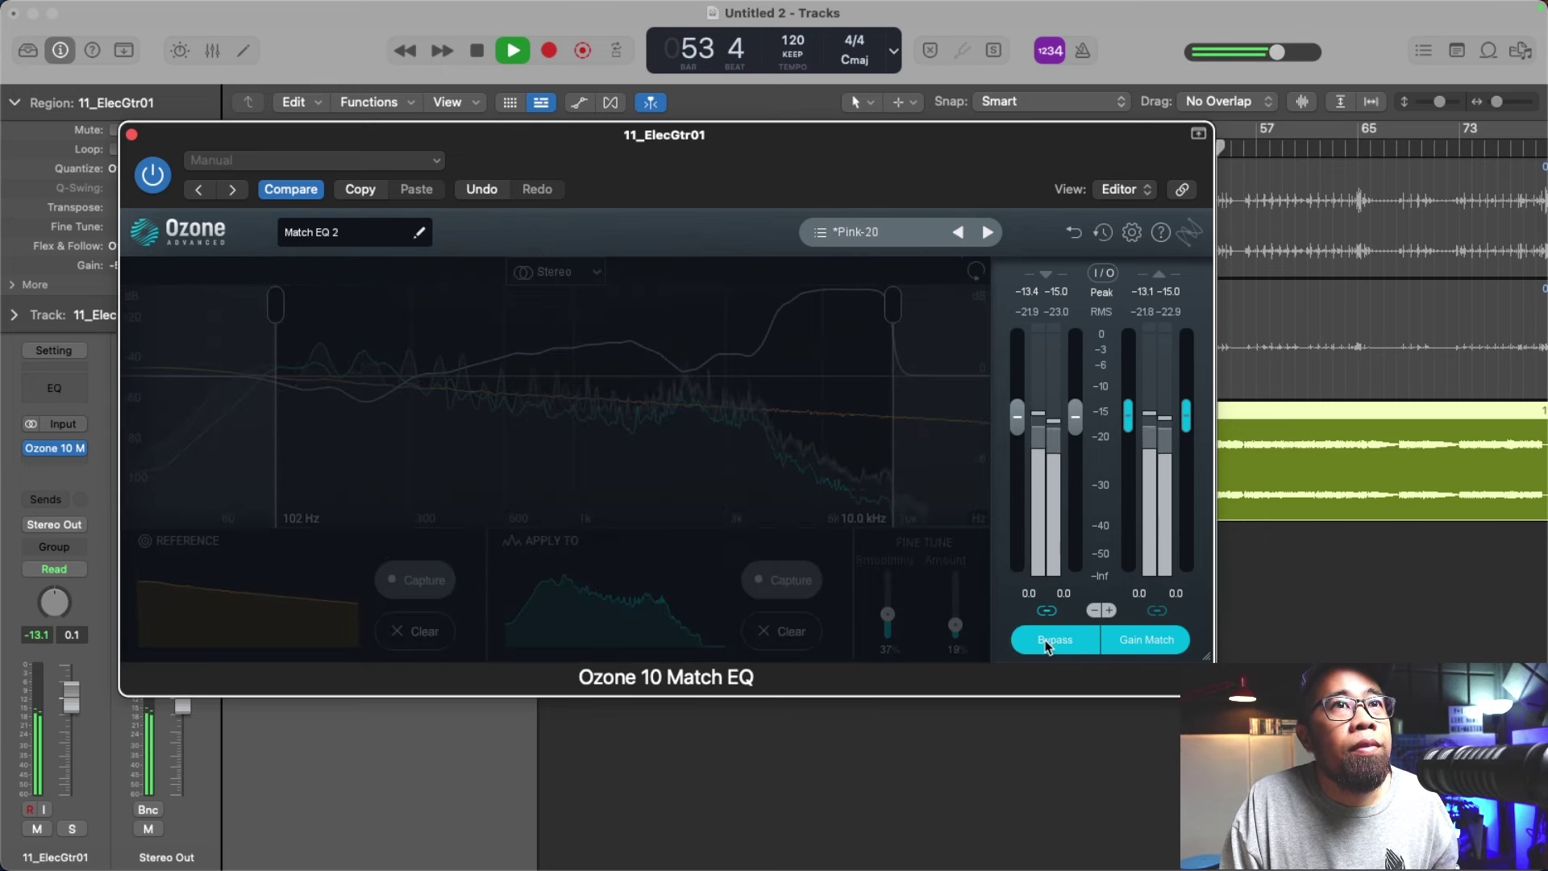
{"action": "key", "text": "space"}
Step: Insert the stereo iZotope Neutron 4 Sculptor after Match EQ on 11_ElecGtr01 and move its window fully into view
{"action": "left_click", "coordinate": [45, 450]}
{"action": "left_click", "coordinate": [41, 463]}
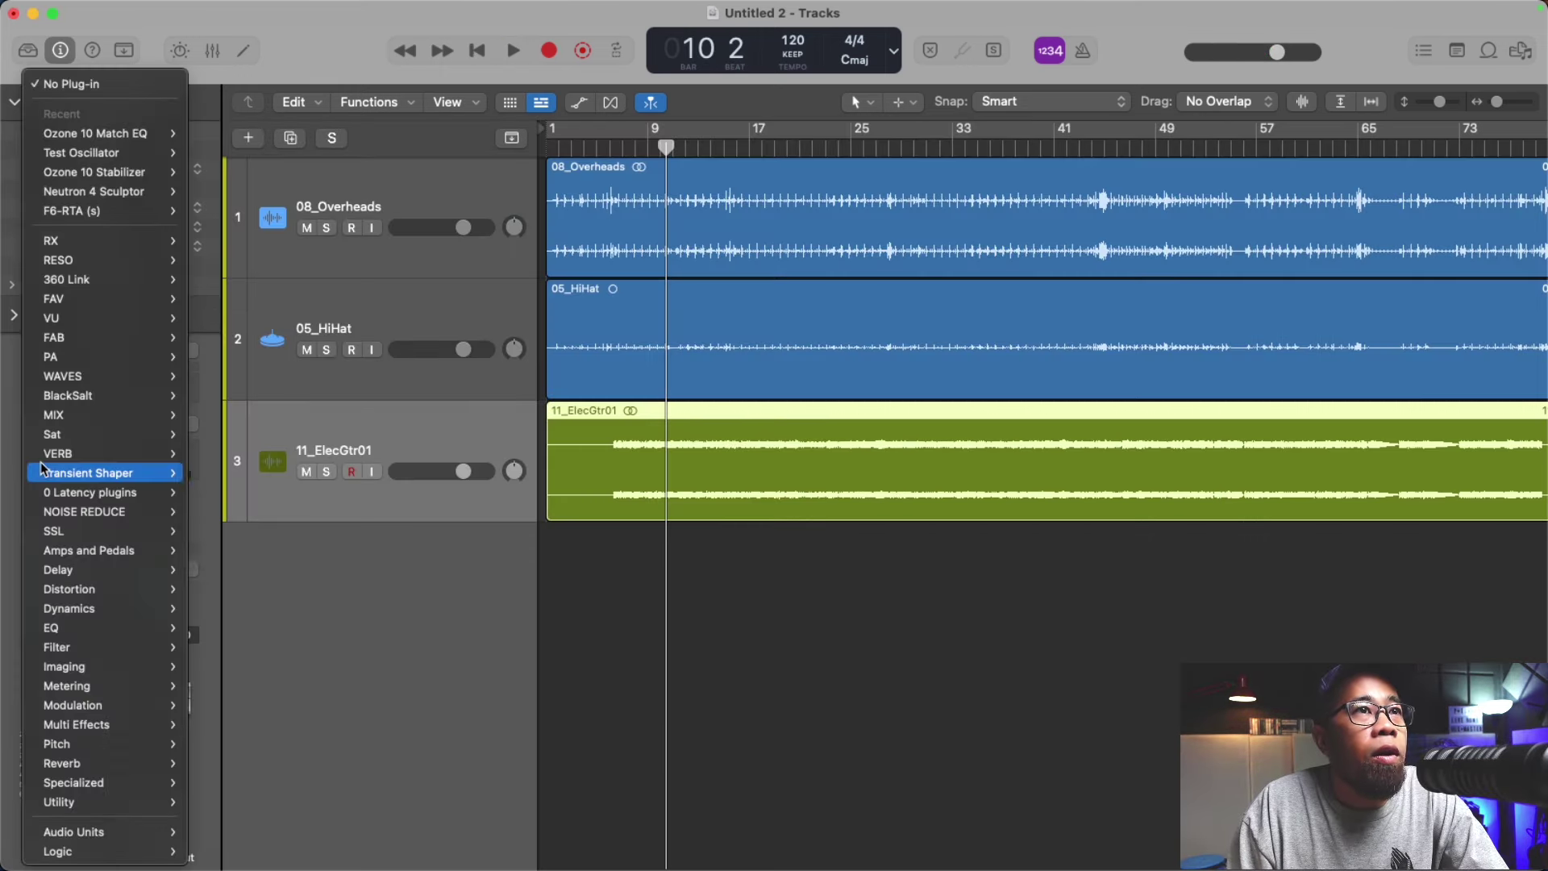
{"action": "mouse_move", "coordinate": [88, 833]}
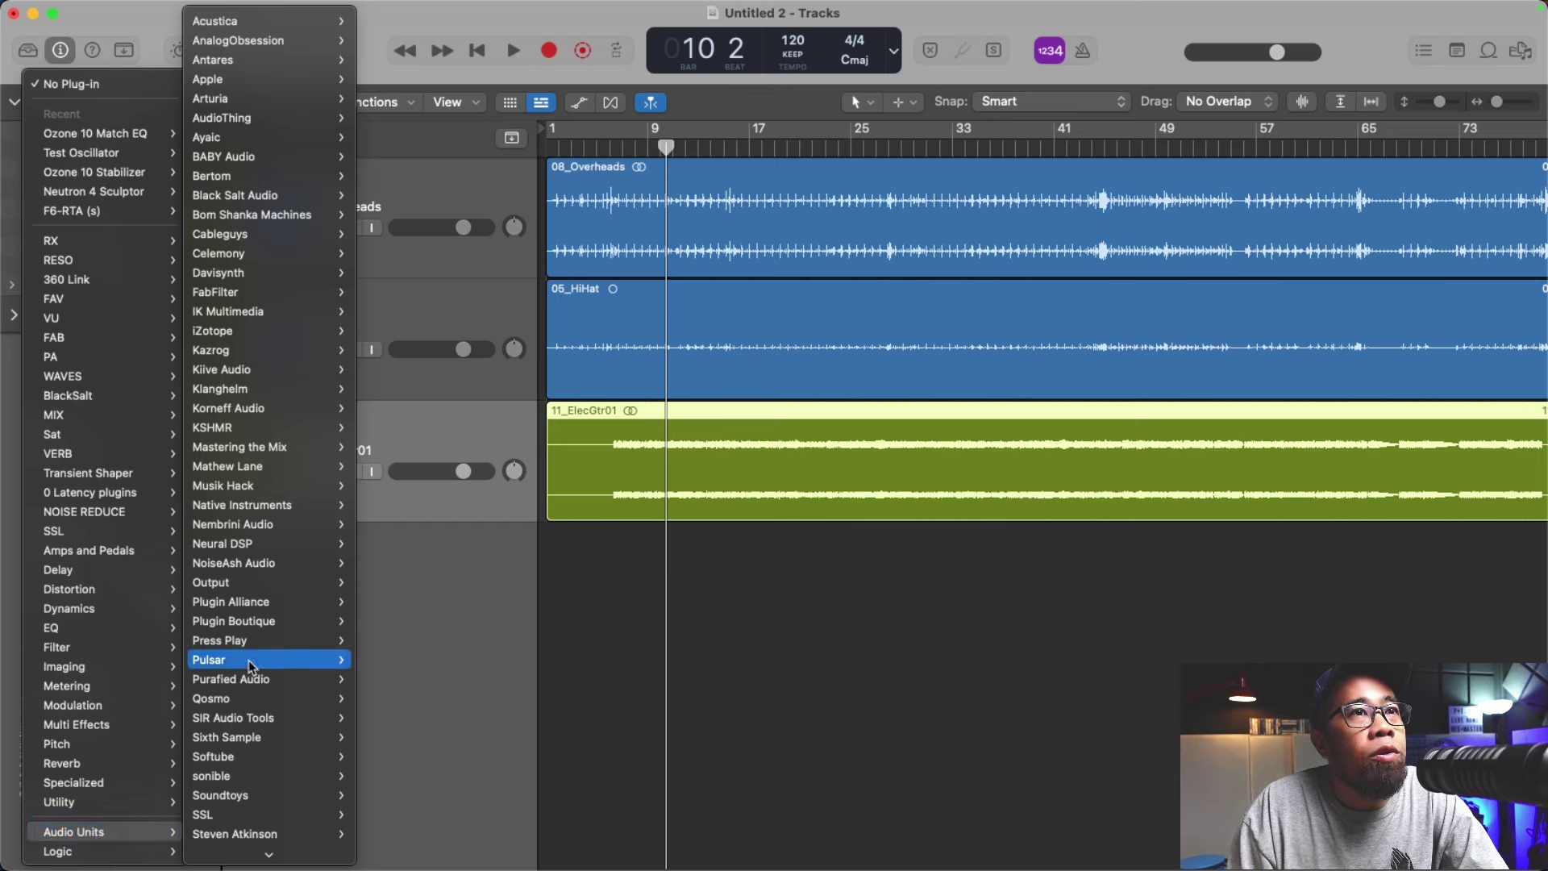
{"action": "mouse_move", "coordinate": [232, 337]}
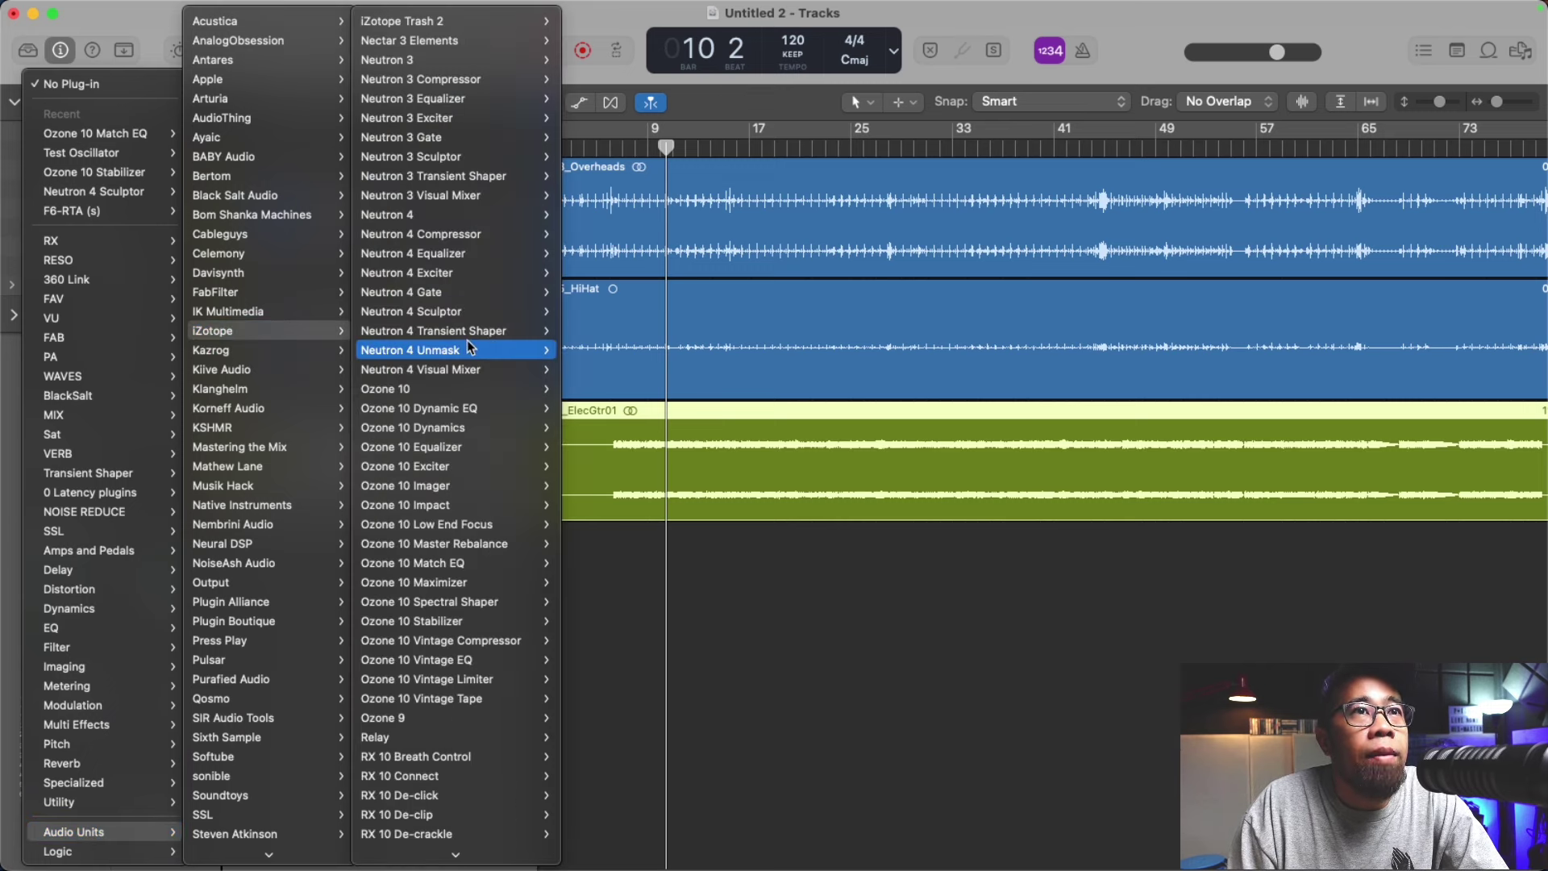
{"action": "mouse_move", "coordinate": [468, 347]}
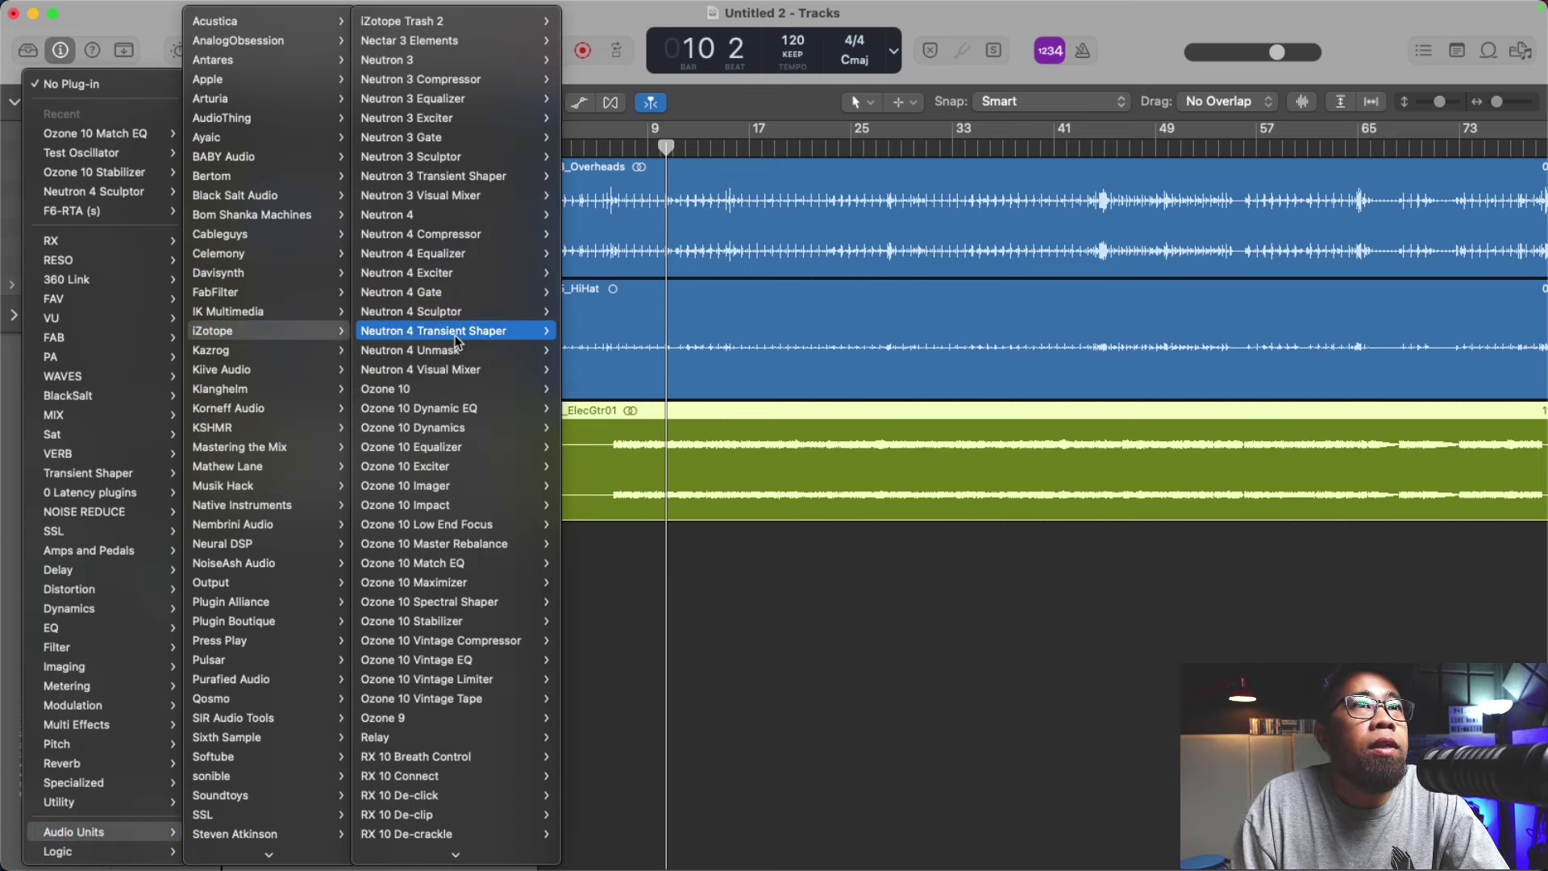
{"action": "mouse_move", "coordinate": [456, 314]}
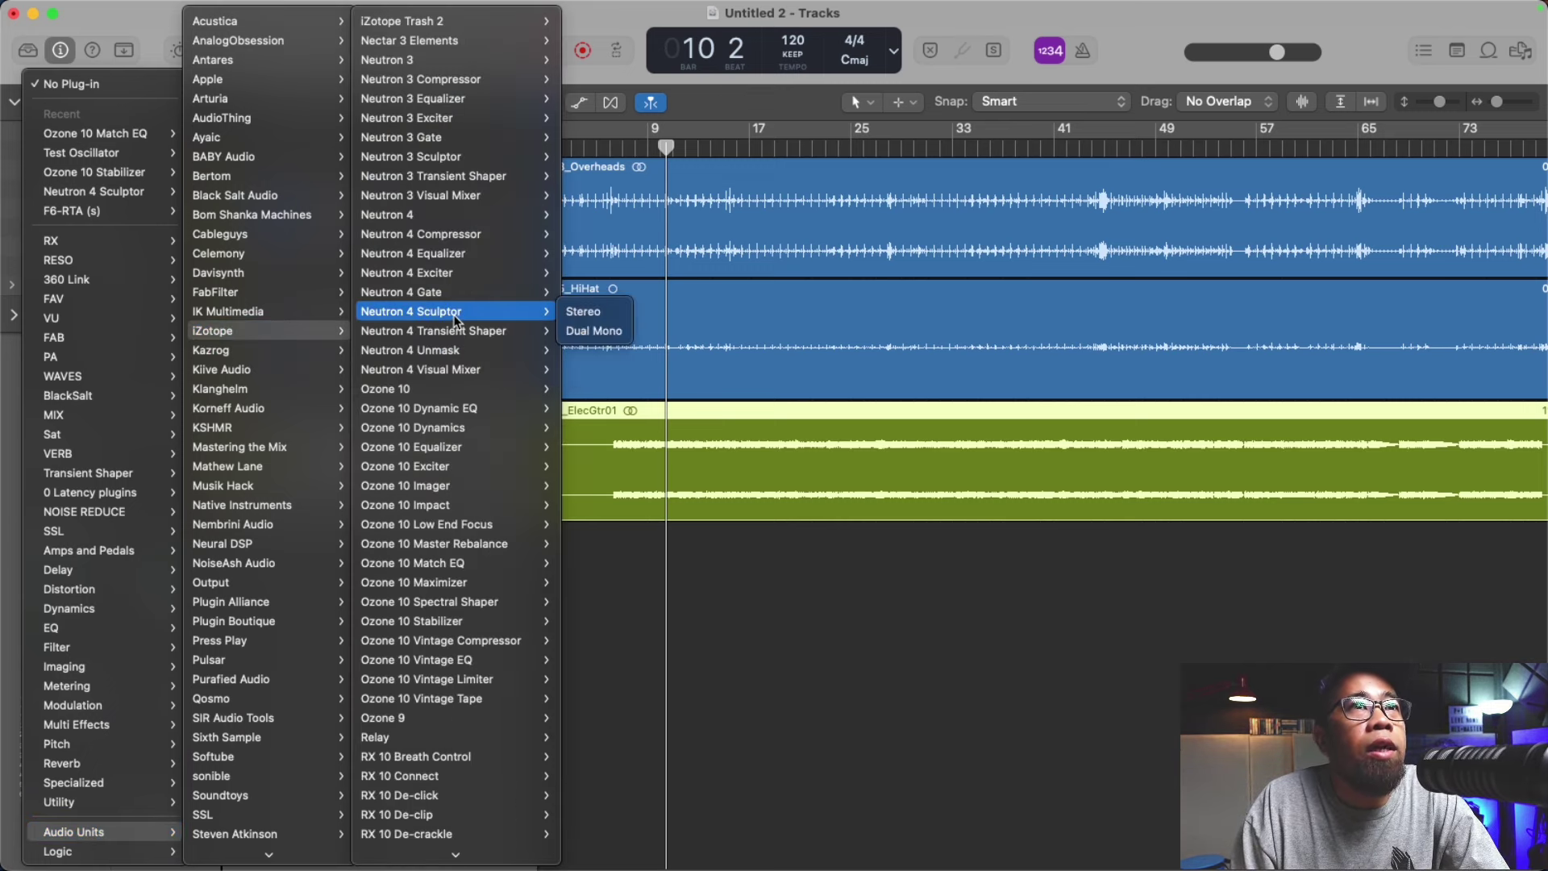
{"action": "left_click", "coordinate": [603, 311]}
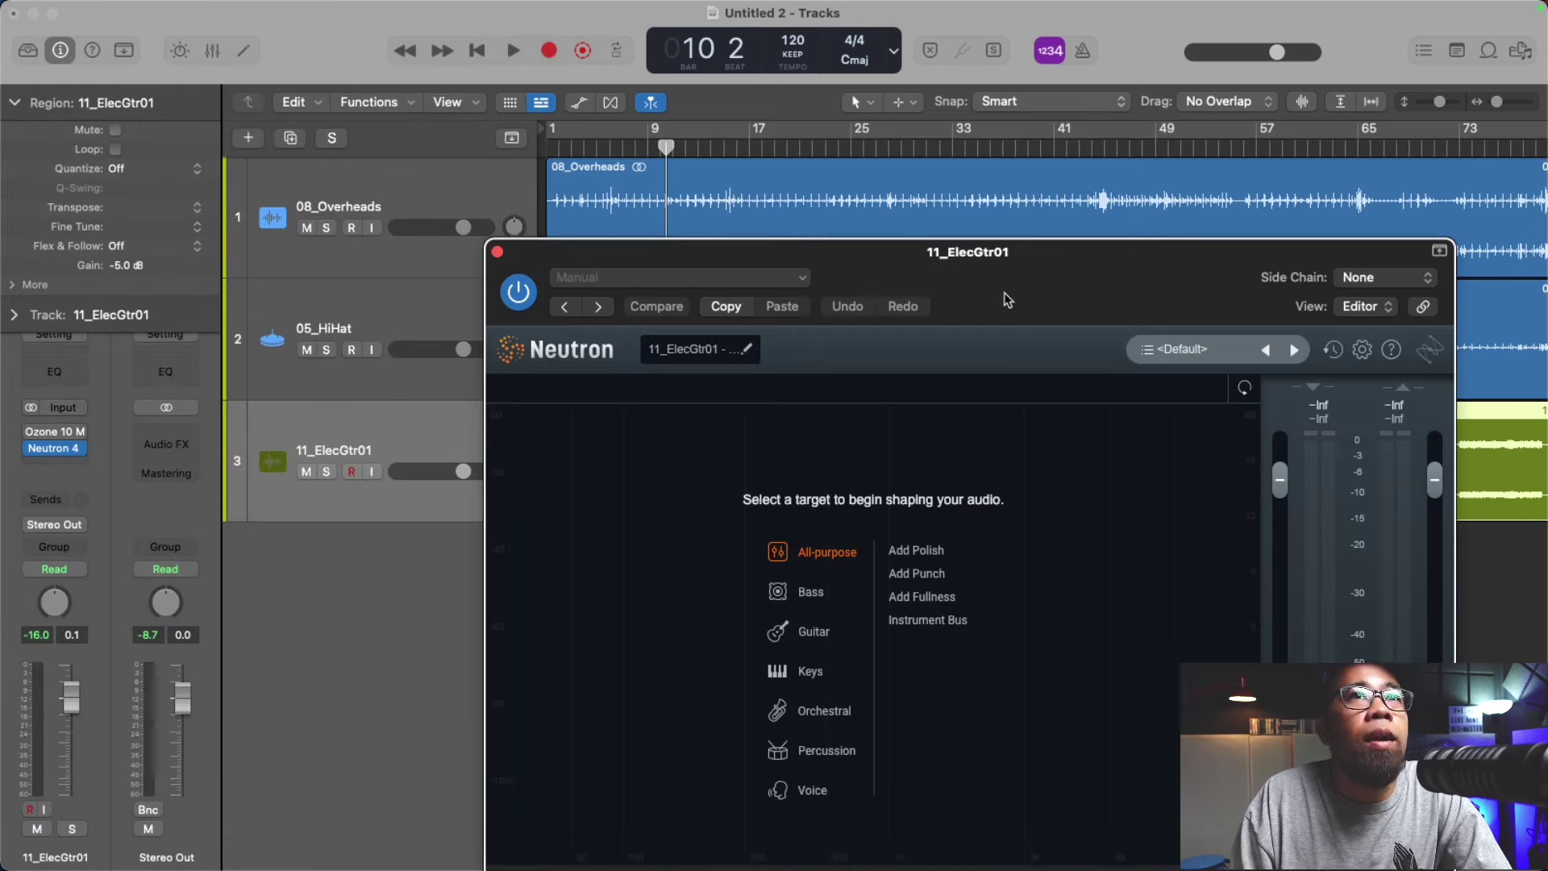
{"action": "left_click_drag", "start_coordinate": [1004, 292], "coordinate": [792, 134]}
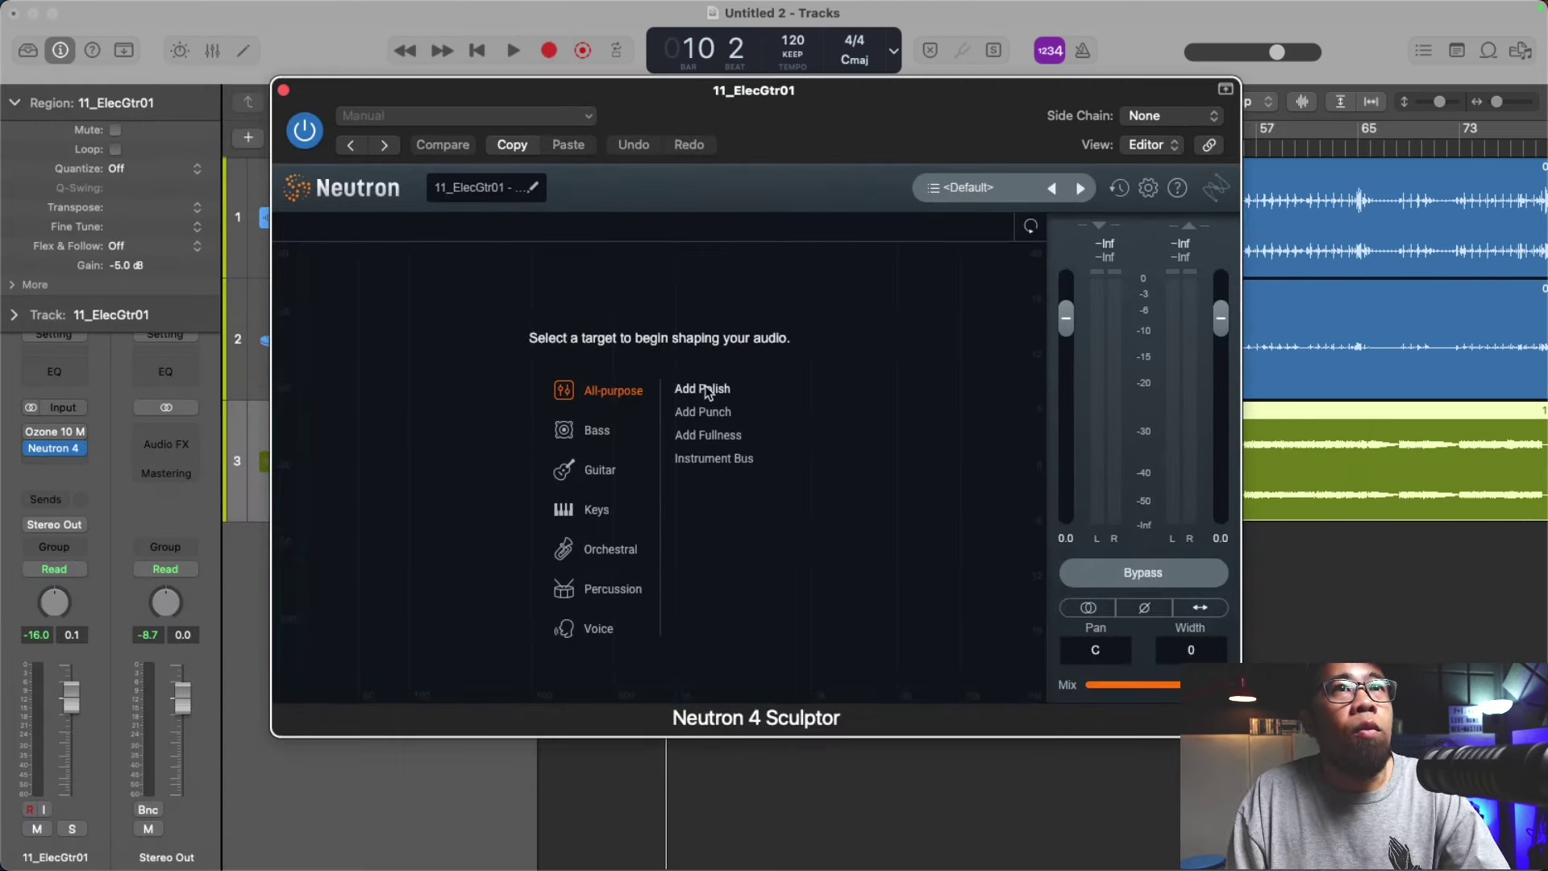
Step: Choose the Distorted Electric guitar target in Sculptor with an amount of 84, audition the guitar, and stop playback
{"action": "left_click", "coordinate": [597, 471]}
{"action": "left_click", "coordinate": [720, 412]}
{"action": "key", "text": "space"}
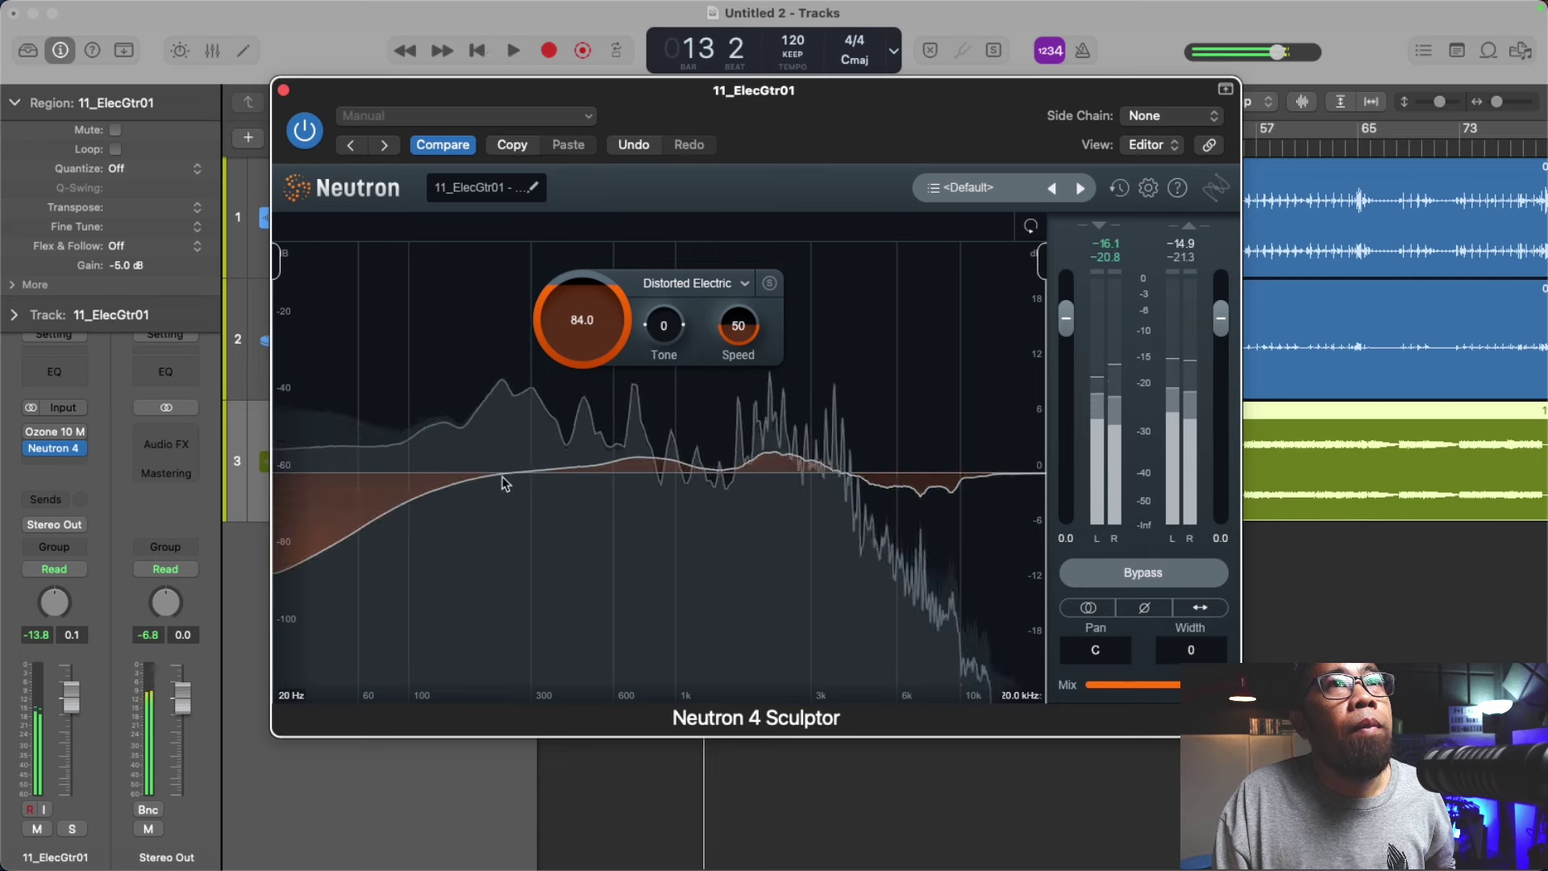
{"action": "key", "text": "space"}
Step: Insert the iZotope Ozone 10 Stabilizer after Neutron 4 Sculptor on the 11_ElecGtr01 track
{"action": "mouse_move", "coordinate": [33, 455]}
{"action": "left_click", "coordinate": [40, 470]}
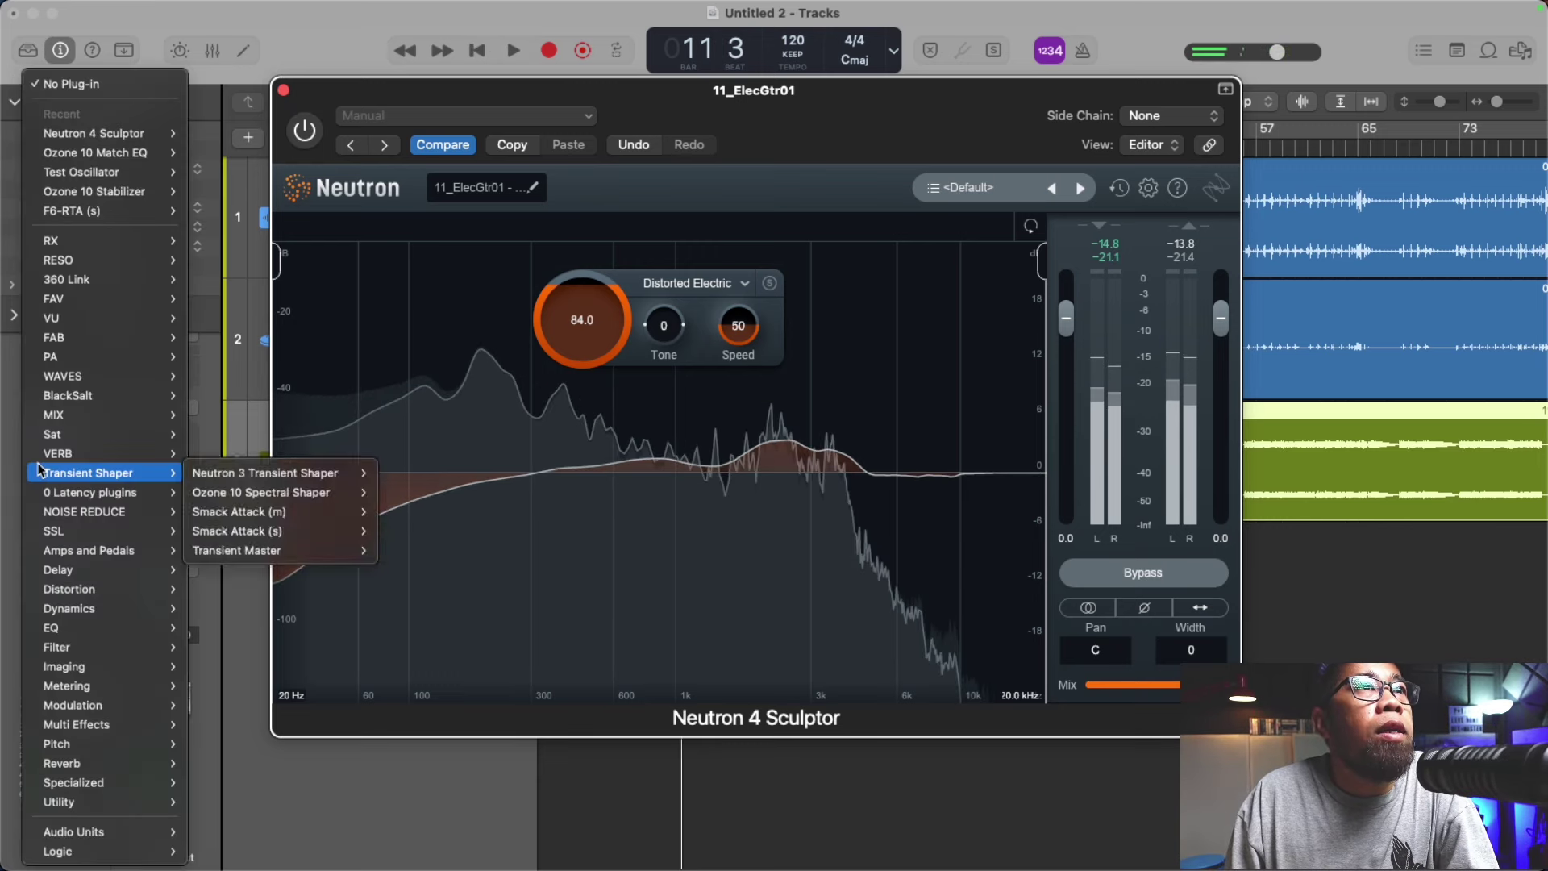
{"action": "mouse_move", "coordinate": [107, 838]}
{"action": "mouse_move", "coordinate": [212, 330]}
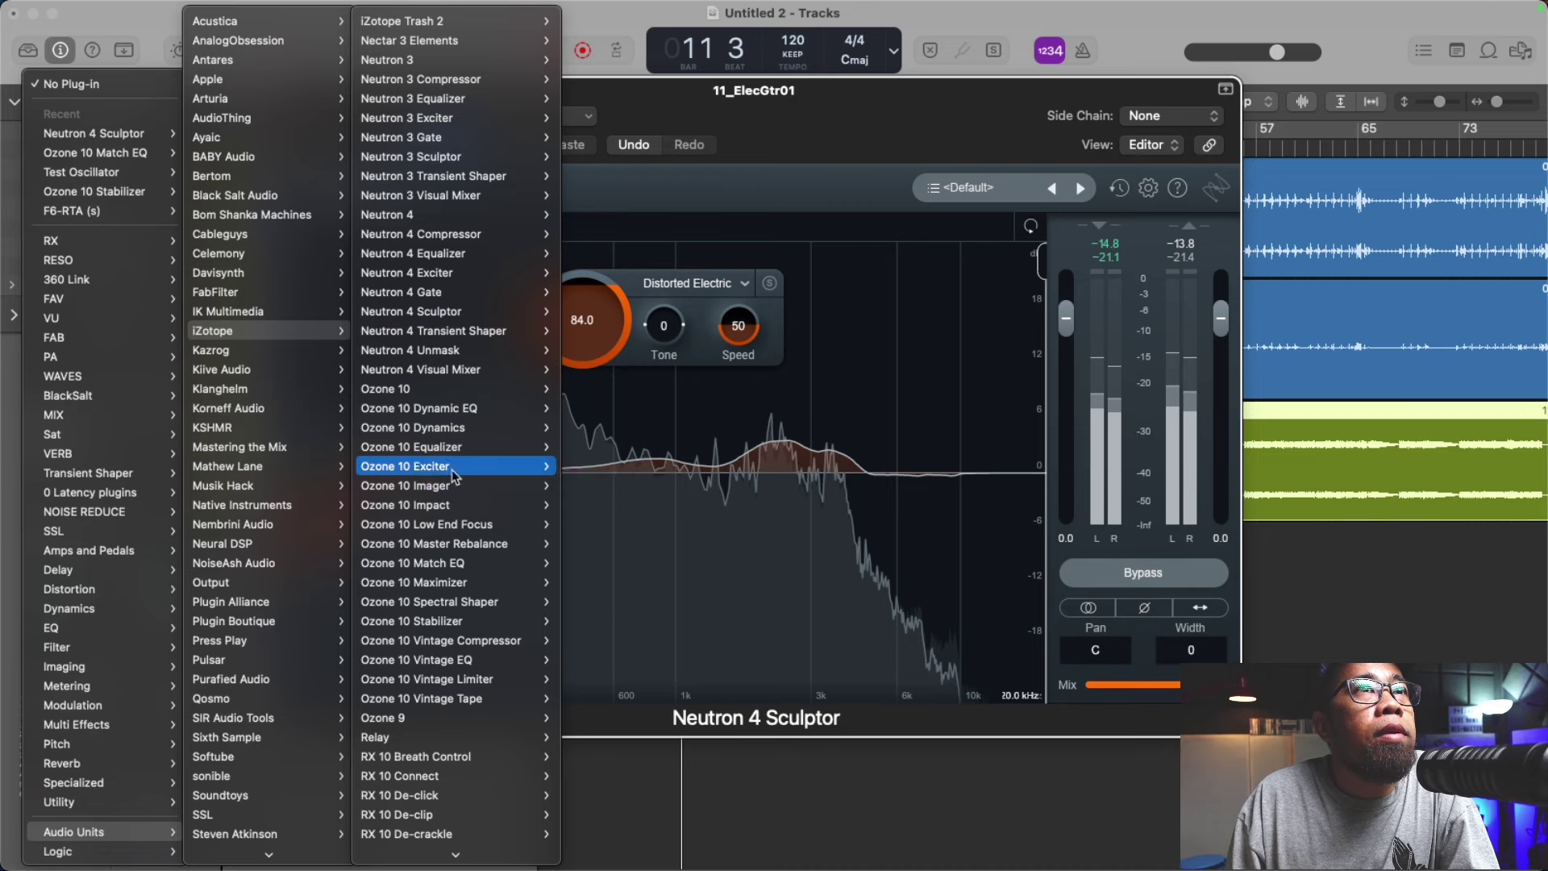
{"action": "left_click", "coordinate": [412, 621]}
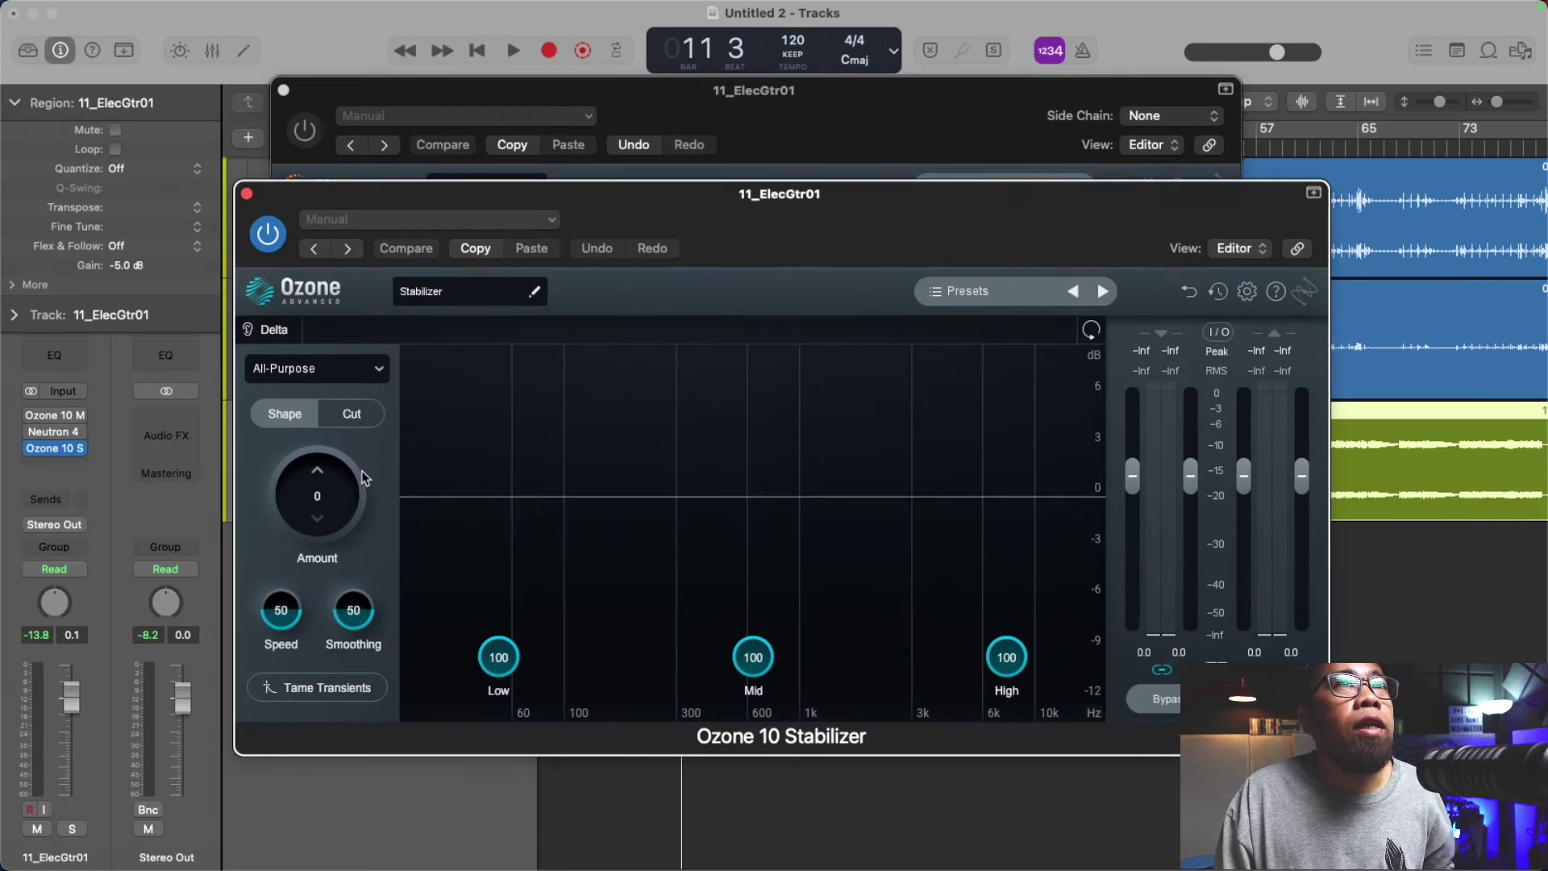
Step: Play the guitar, raise the Stabilizer amount to 64, and compare the result against bypass
{"action": "key", "text": "space"}
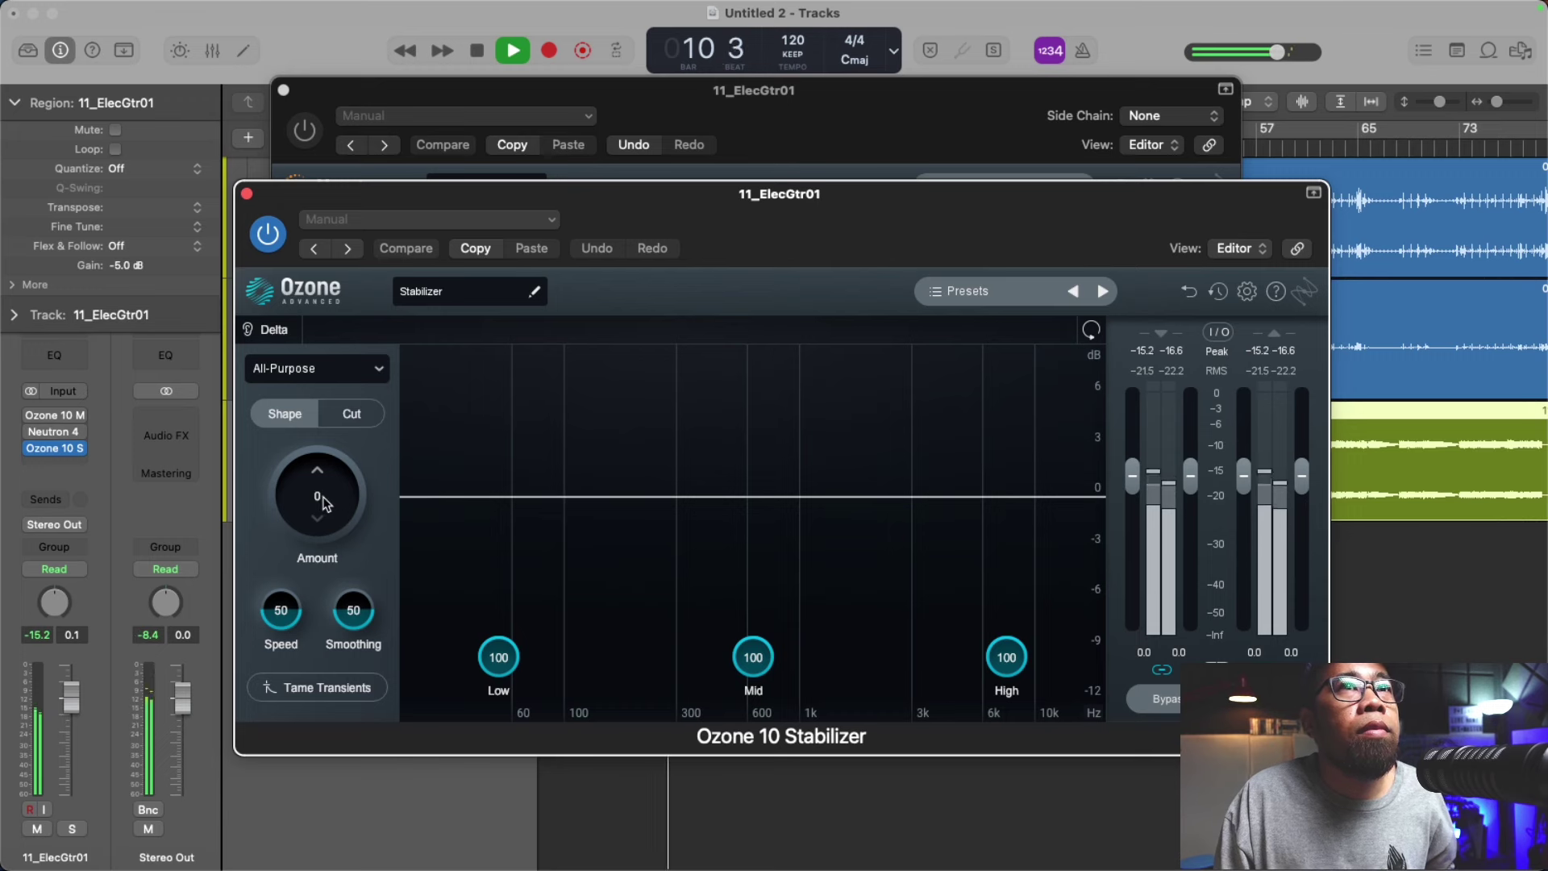
{"action": "left_click_drag", "start_coordinate": [326, 501], "coordinate": [332, 344]}
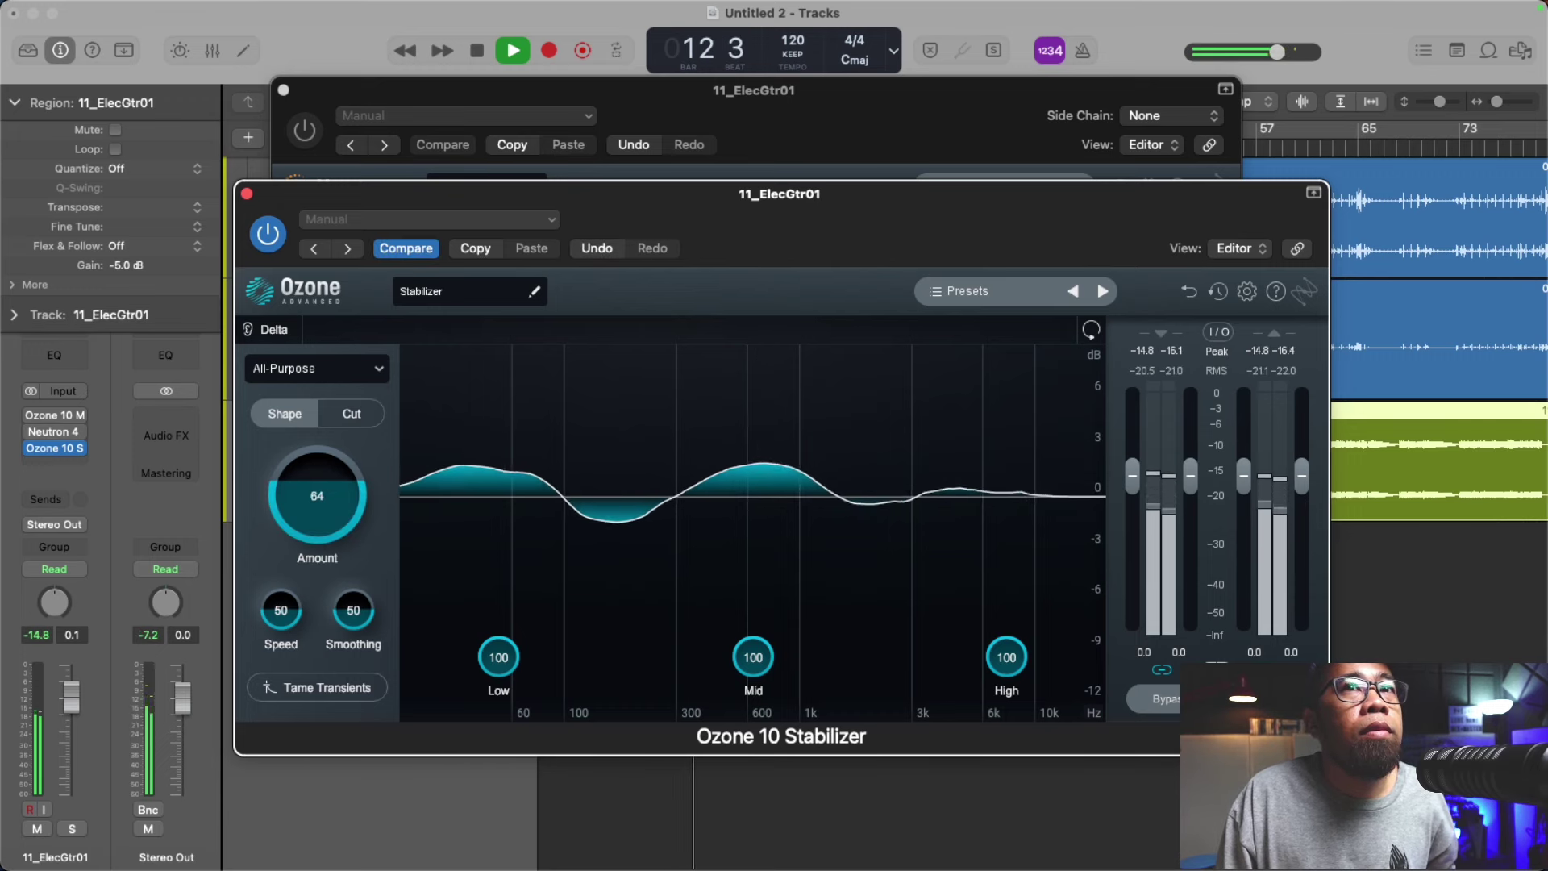
{"action": "left_click", "coordinate": [1157, 698]}
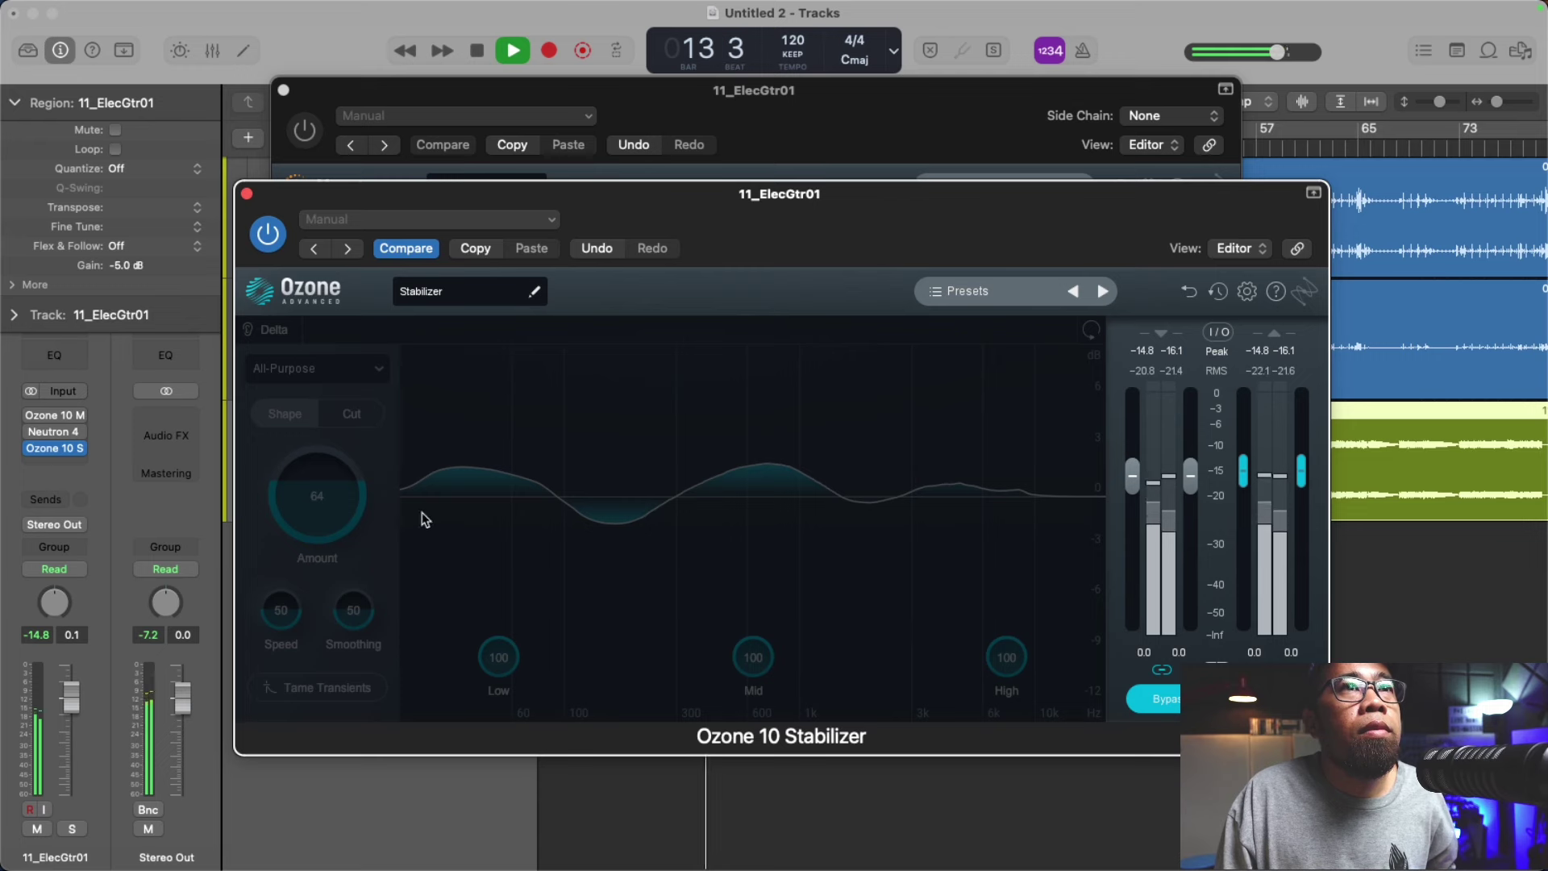
{"action": "left_click", "coordinate": [1173, 703]}
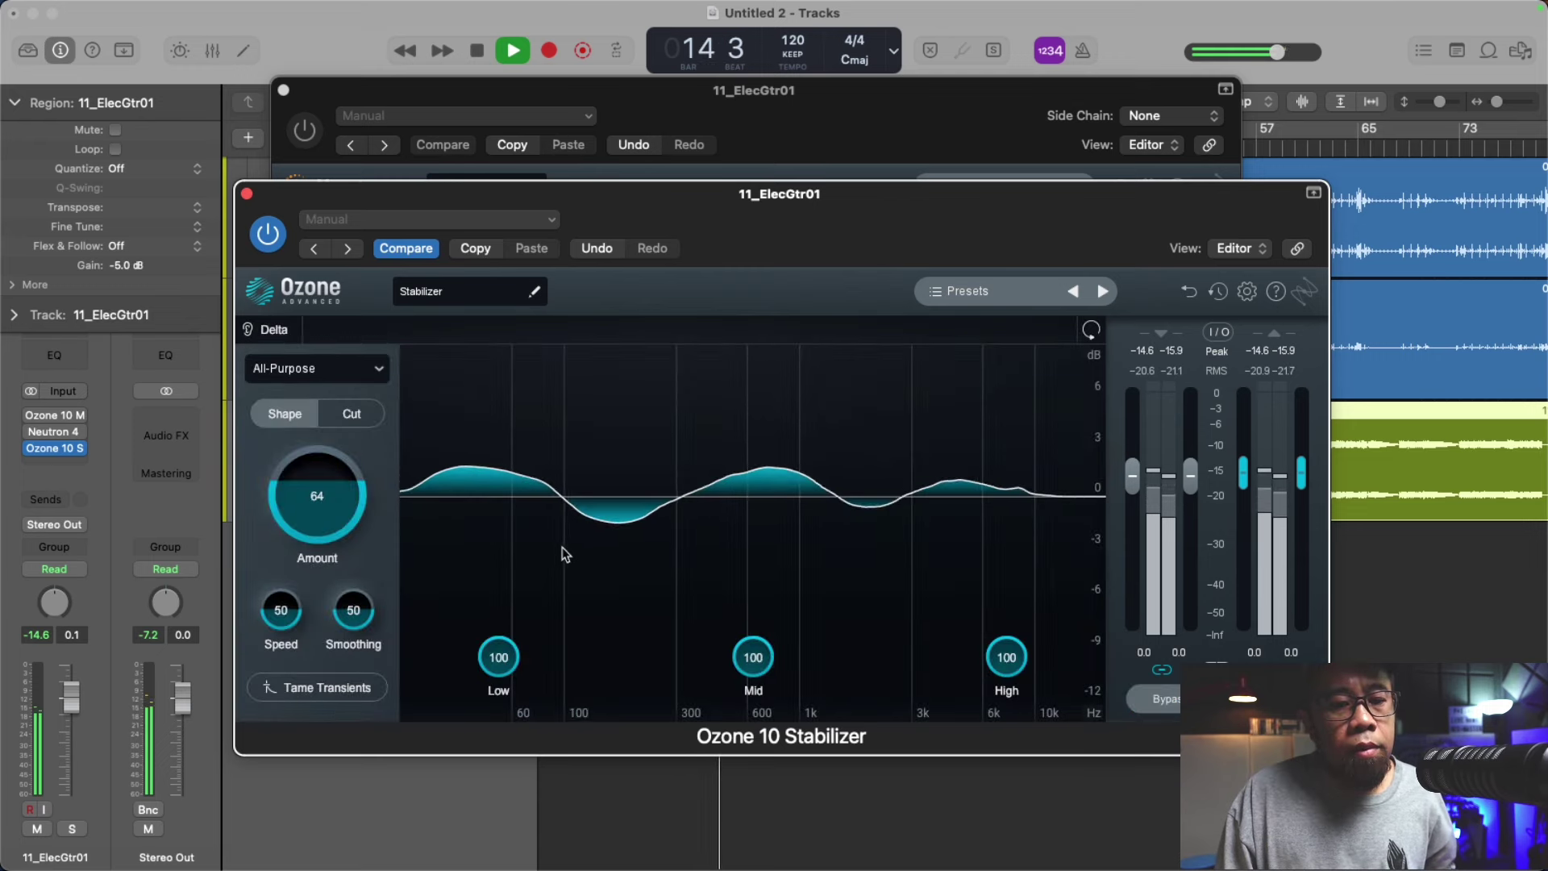
Step: Raise the Stabilizer amount to 73 and reduce its Low band to 0
{"action": "left_click_drag", "start_coordinate": [299, 496], "coordinate": [298, 473]}
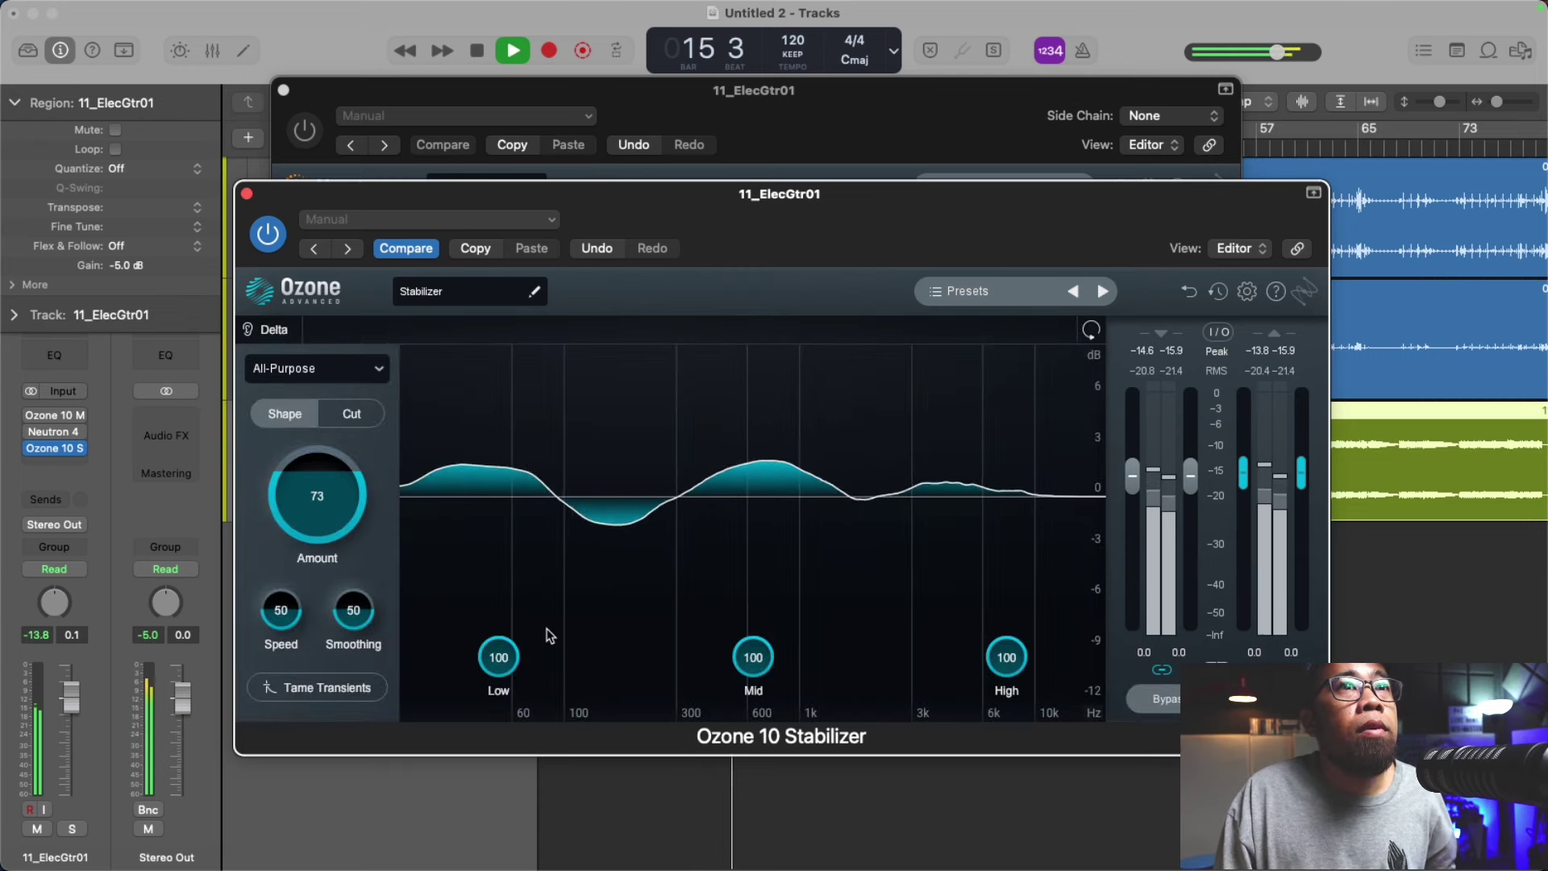
{"action": "left_click_drag", "start_coordinate": [500, 660], "coordinate": [505, 686]}
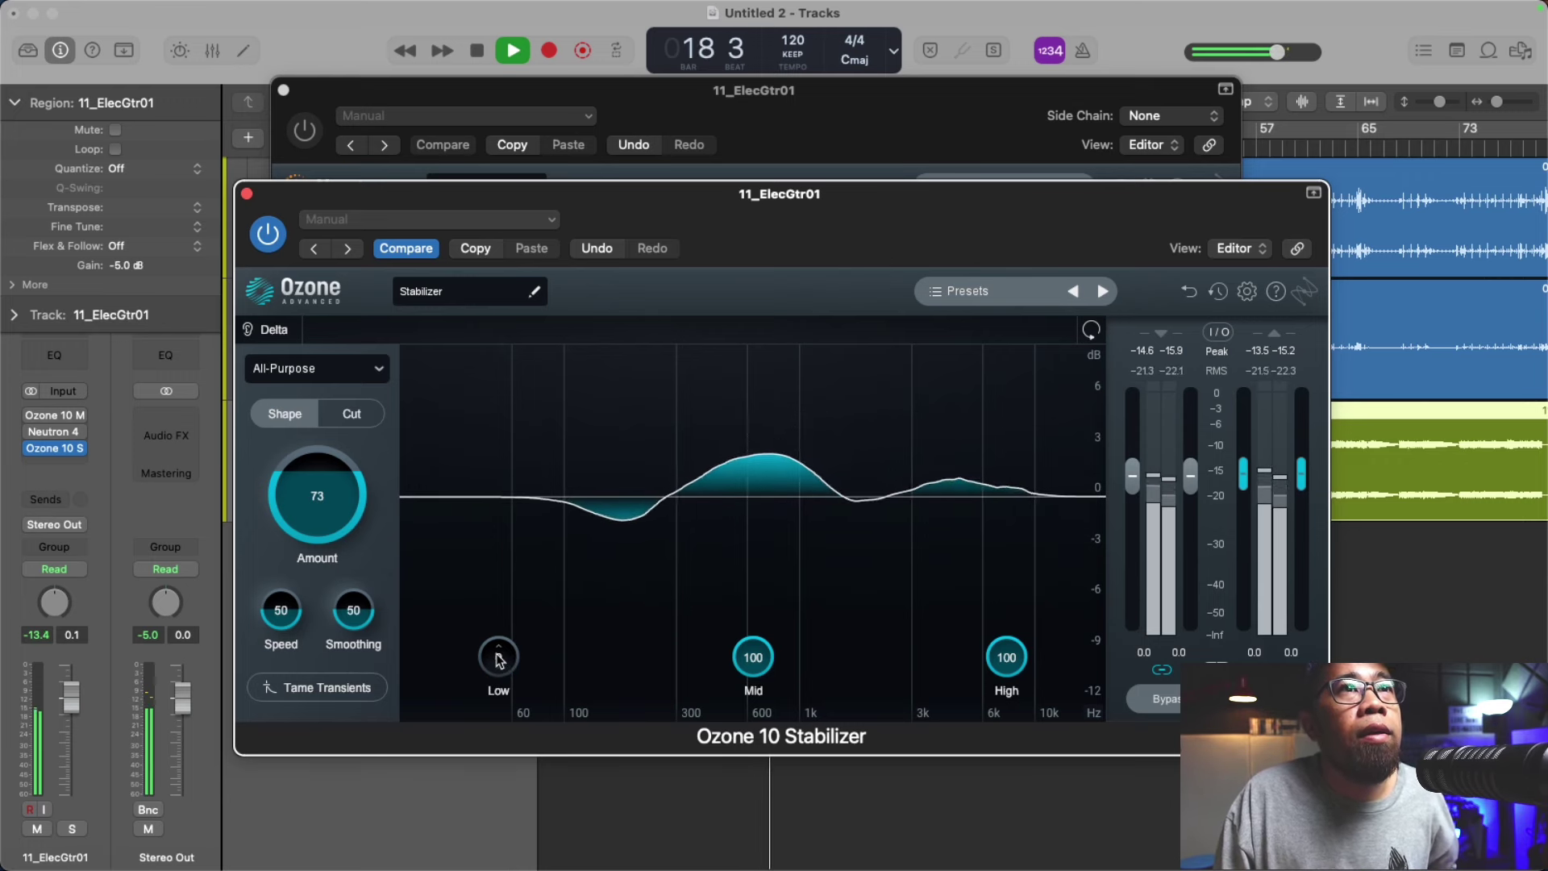
Step: Switch the Stabilizer to Cut mode with an amount of 92, then stop playback and close both plug-in windows
{"action": "left_click", "coordinate": [353, 415]}
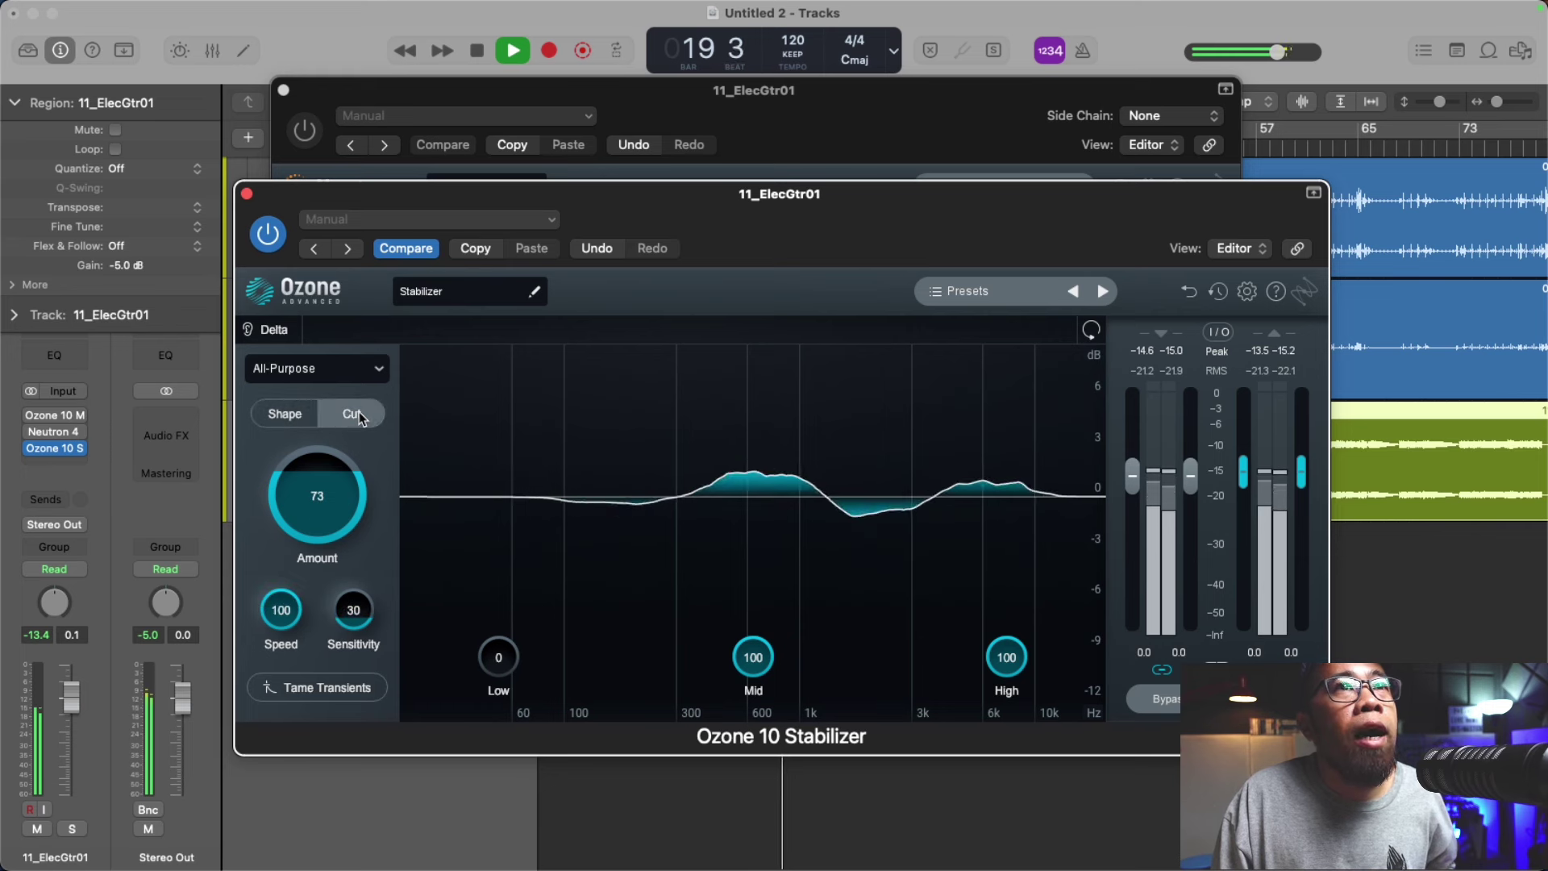
{"action": "left_click_drag", "start_coordinate": [342, 508], "coordinate": [341, 481]}
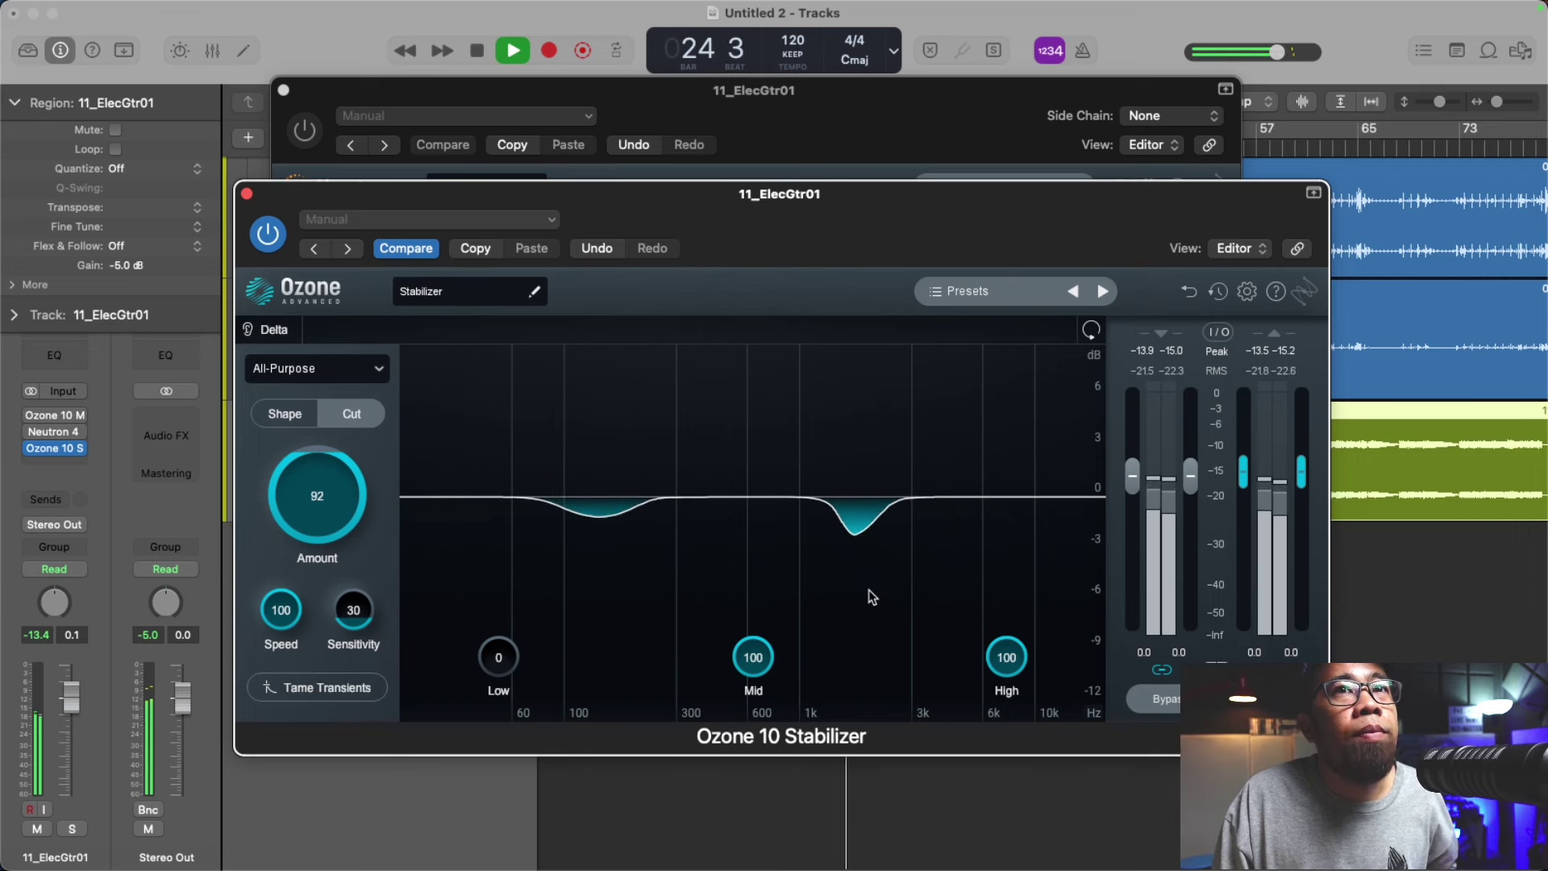
{"action": "key", "text": "space"}
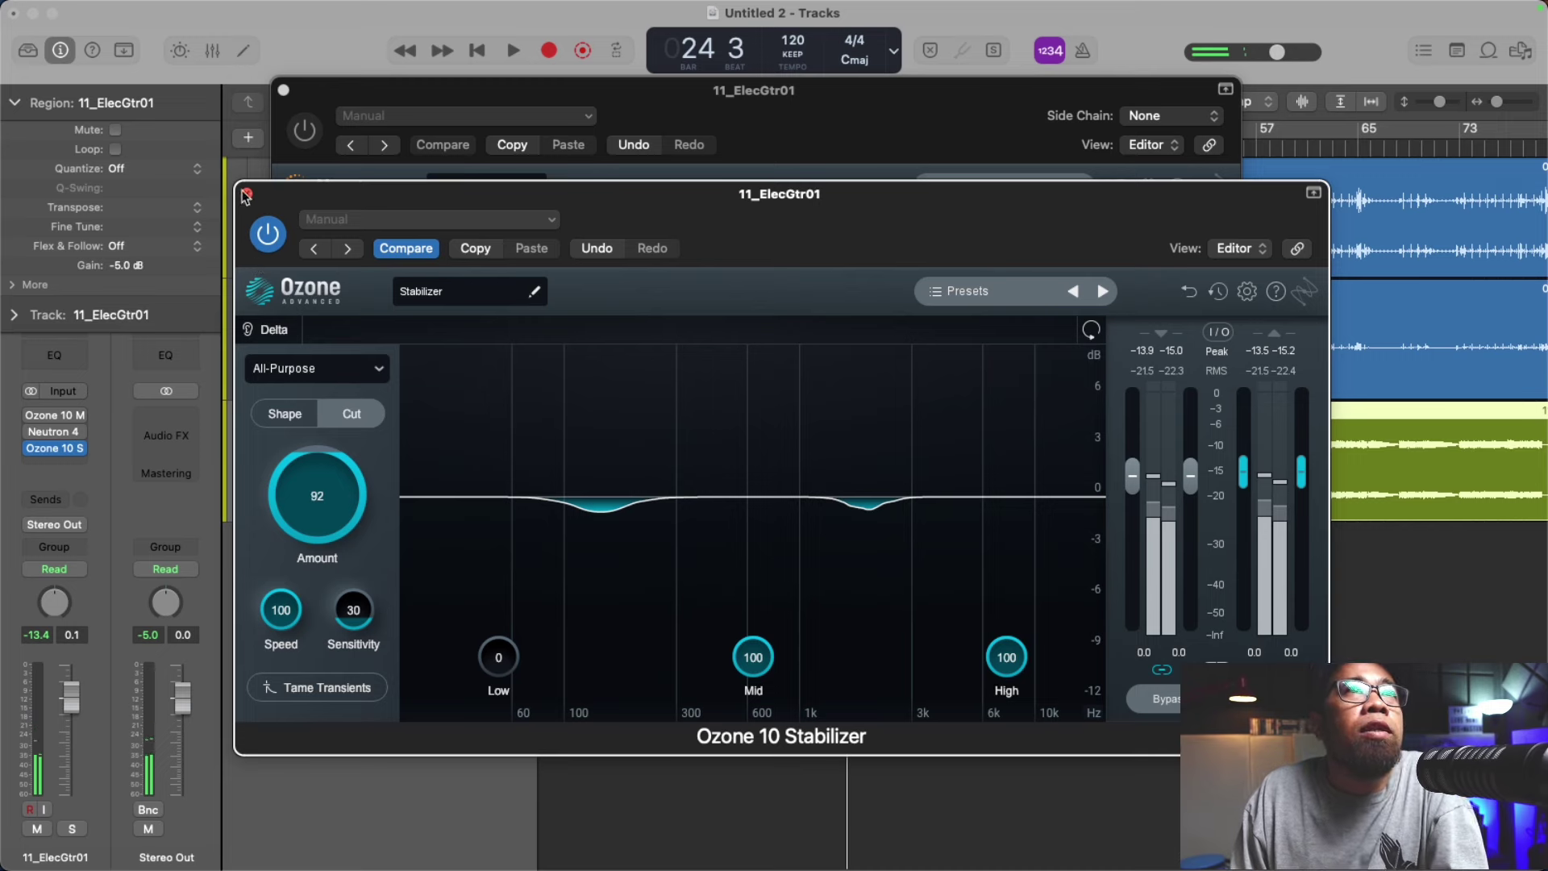
{"action": "left_click", "coordinate": [247, 194]}
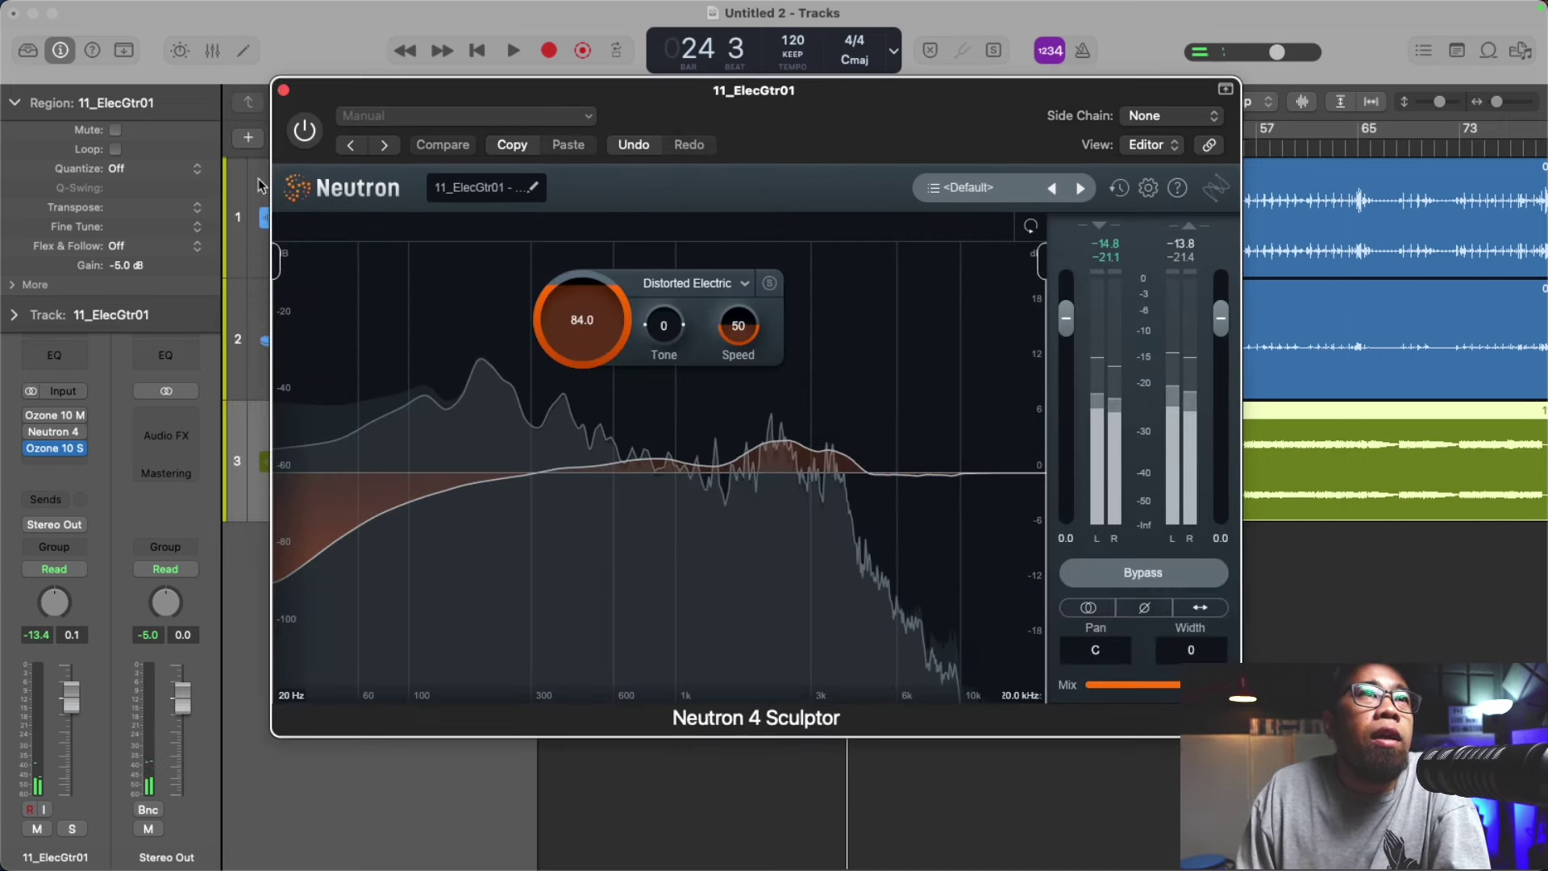
{"action": "left_click", "coordinate": [284, 91]}
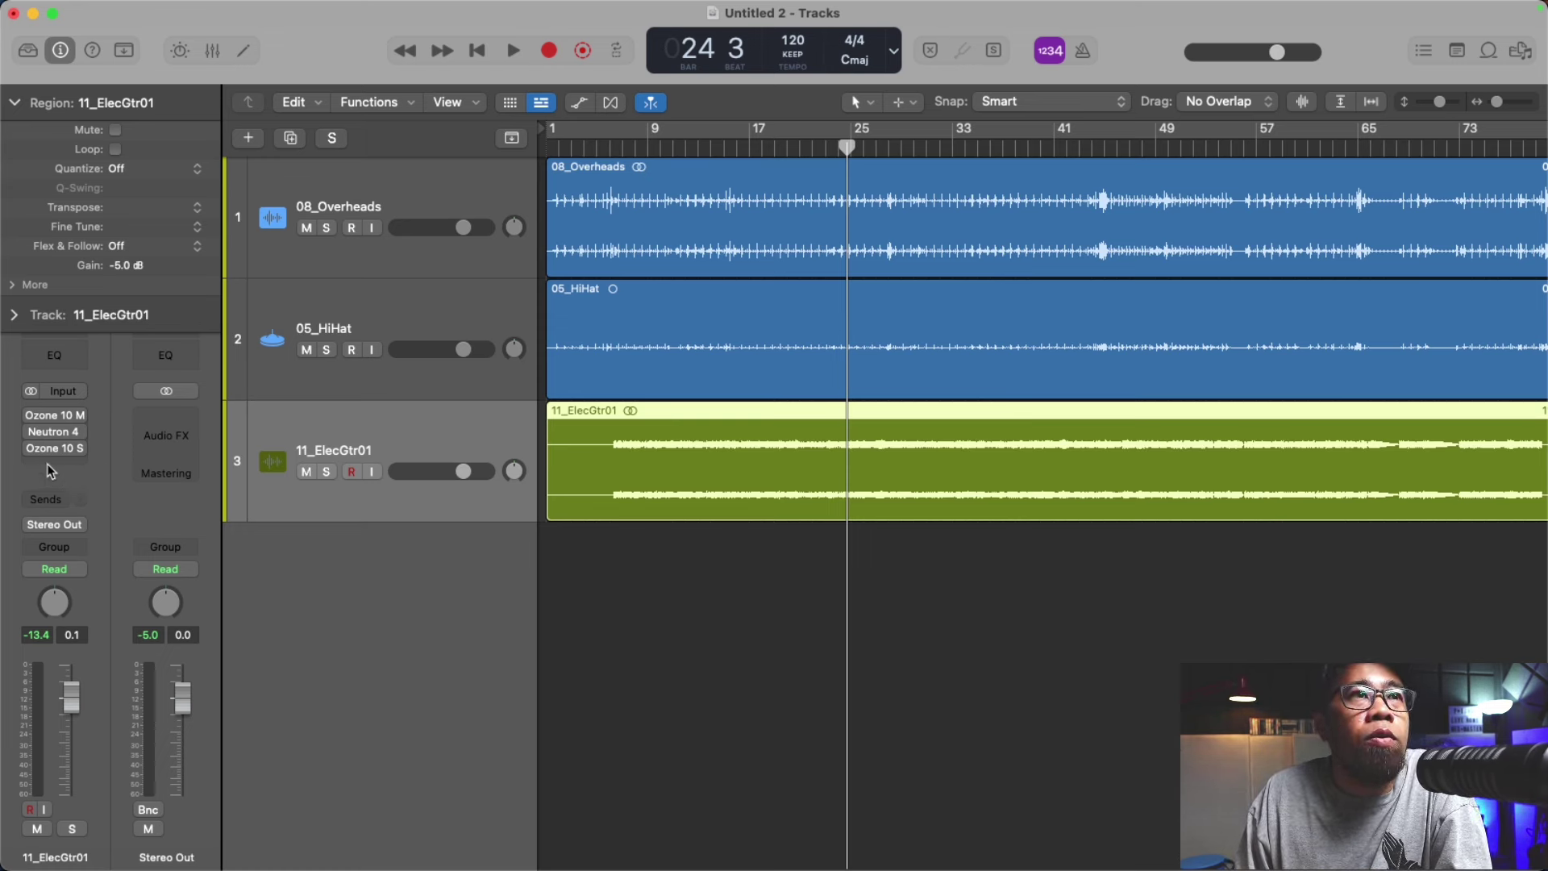
Step: Insert Wavesfactory Trackspacer 2.5 after the Stabilizer on 11_ElecGtr01 and move its window fully into view
{"action": "left_click", "coordinate": [50, 466]}
{"action": "mouse_move", "coordinate": [74, 831]}
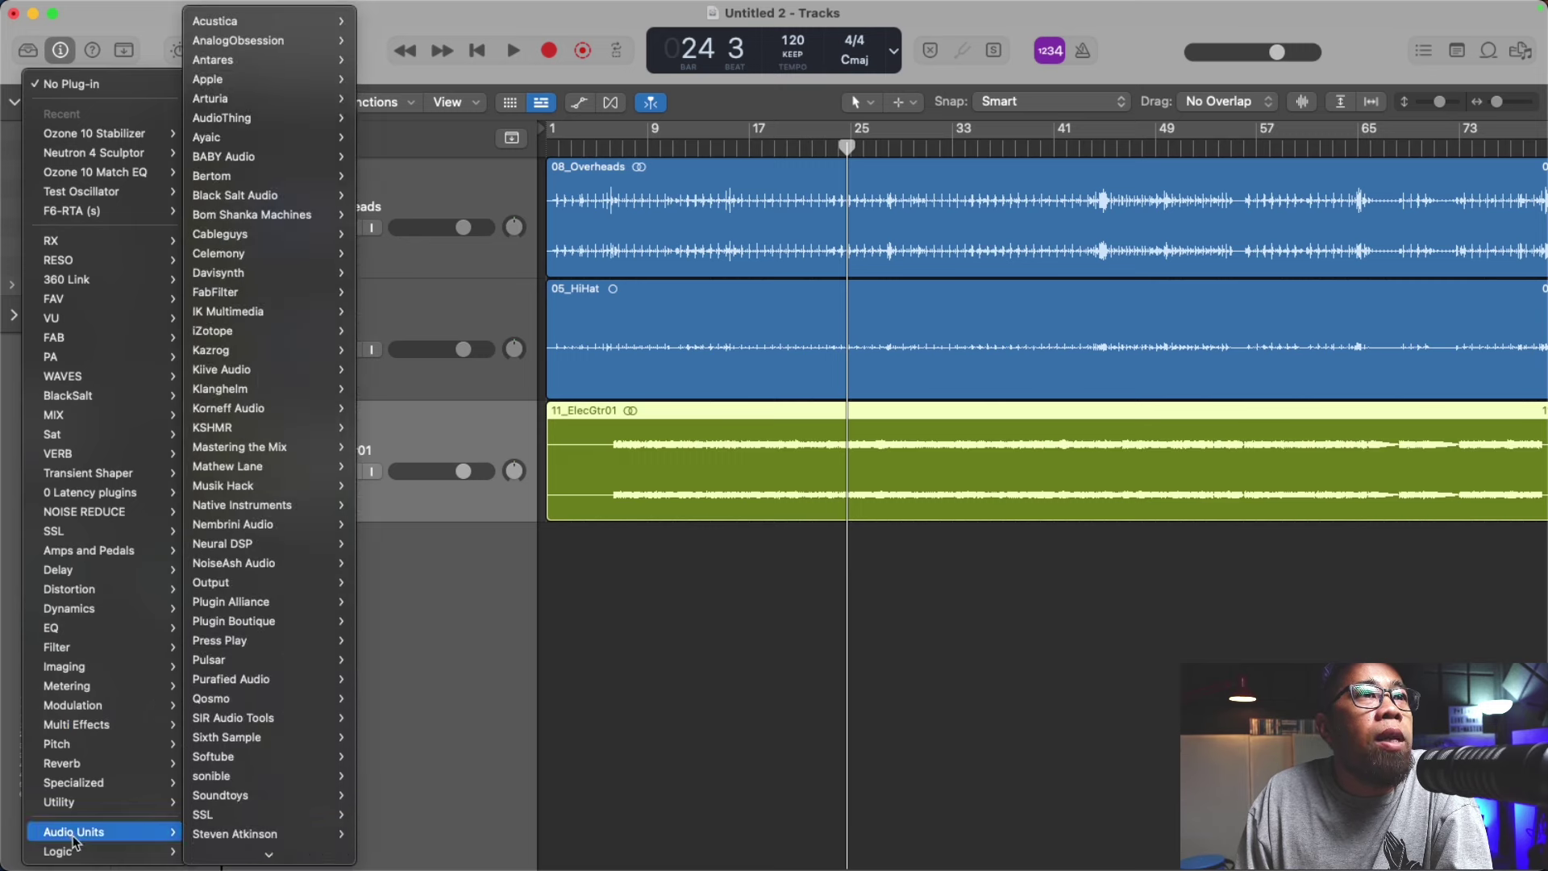
{"action": "mouse_move", "coordinate": [295, 835]}
{"action": "scroll", "coordinate": [295, 838], "scroll_direction": "down", "scroll_amount": 5}
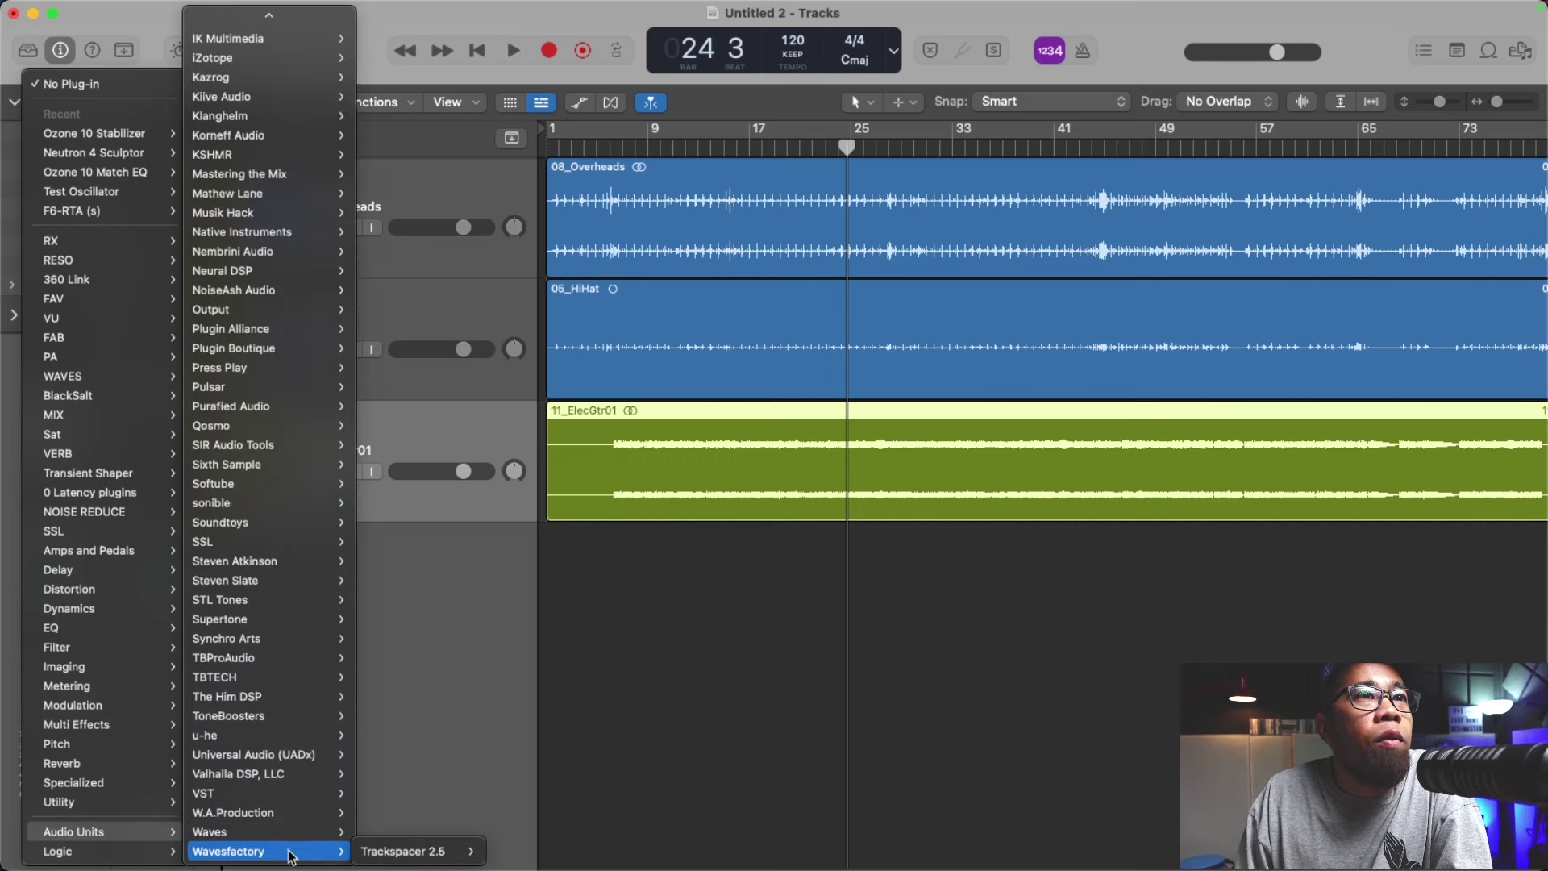
{"action": "mouse_move", "coordinate": [411, 854]}
{"action": "left_click", "coordinate": [519, 834]}
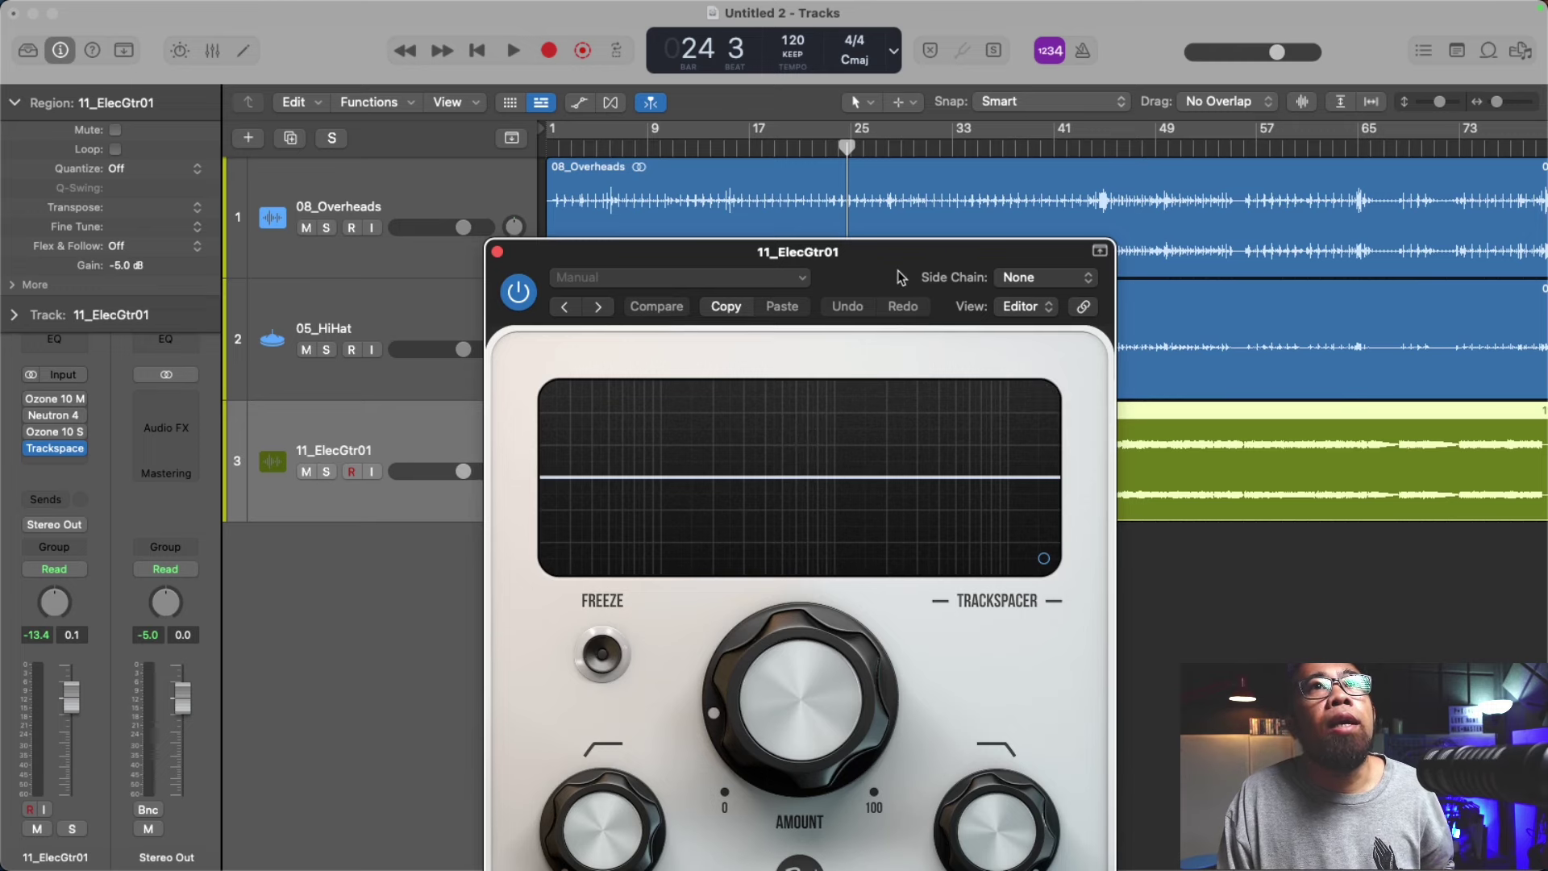
{"action": "left_click_drag", "start_coordinate": [902, 277], "coordinate": [809, 164]}
Step: Play the guitar, raise the Trackspacer amount slightly, and set its low-cut to 98.6 Hz
{"action": "mouse_move", "coordinate": [694, 590]}
{"action": "key", "text": "space"}
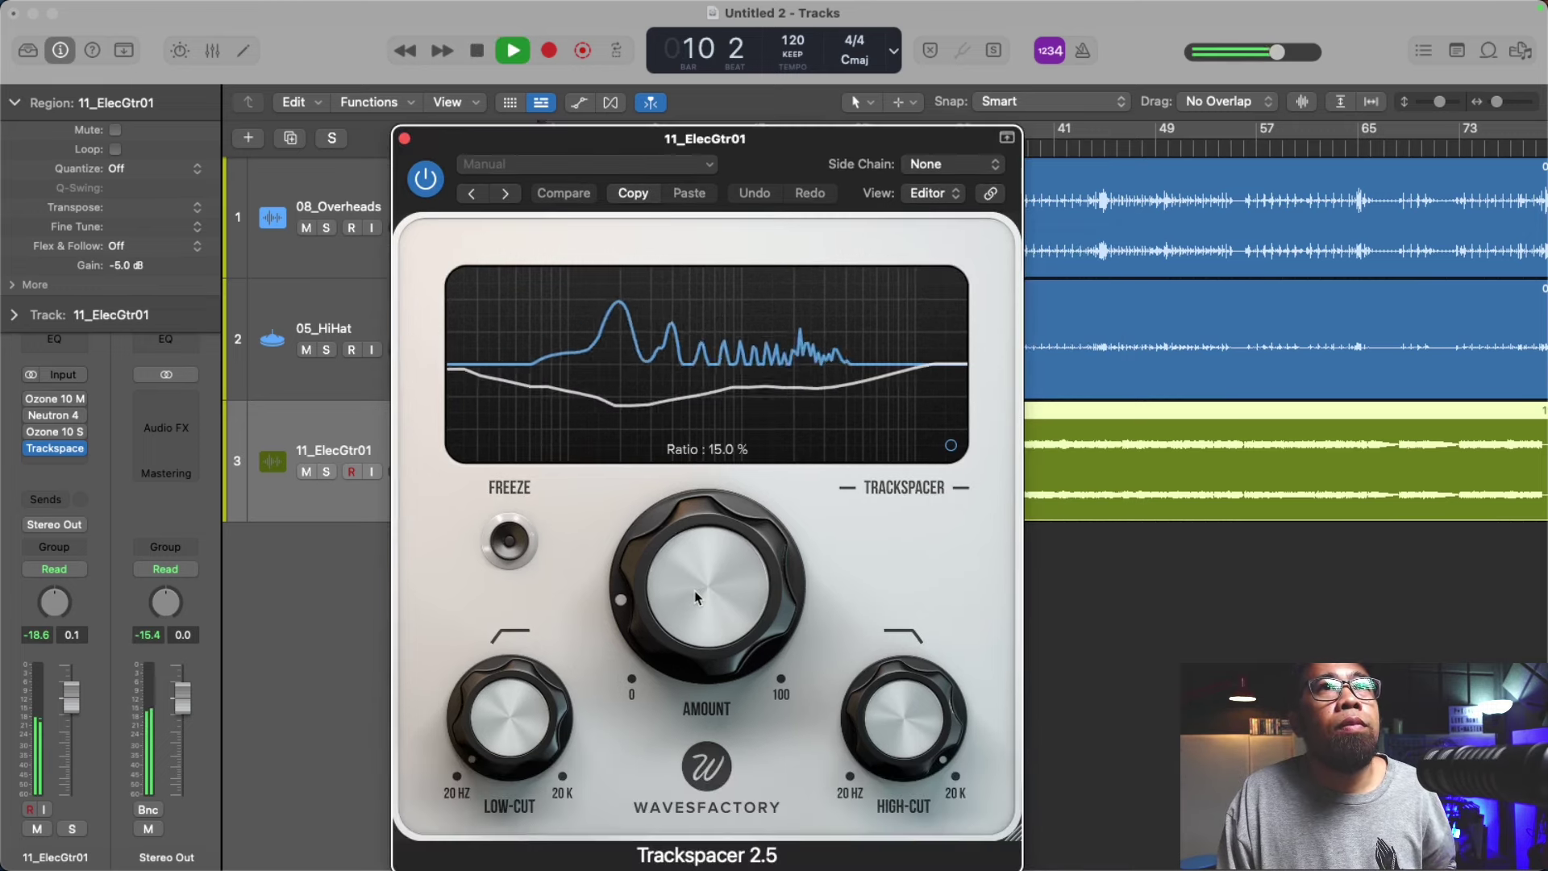
{"action": "left_click_drag", "start_coordinate": [695, 590], "coordinate": [695, 575]}
{"action": "mouse_move", "coordinate": [517, 691]}
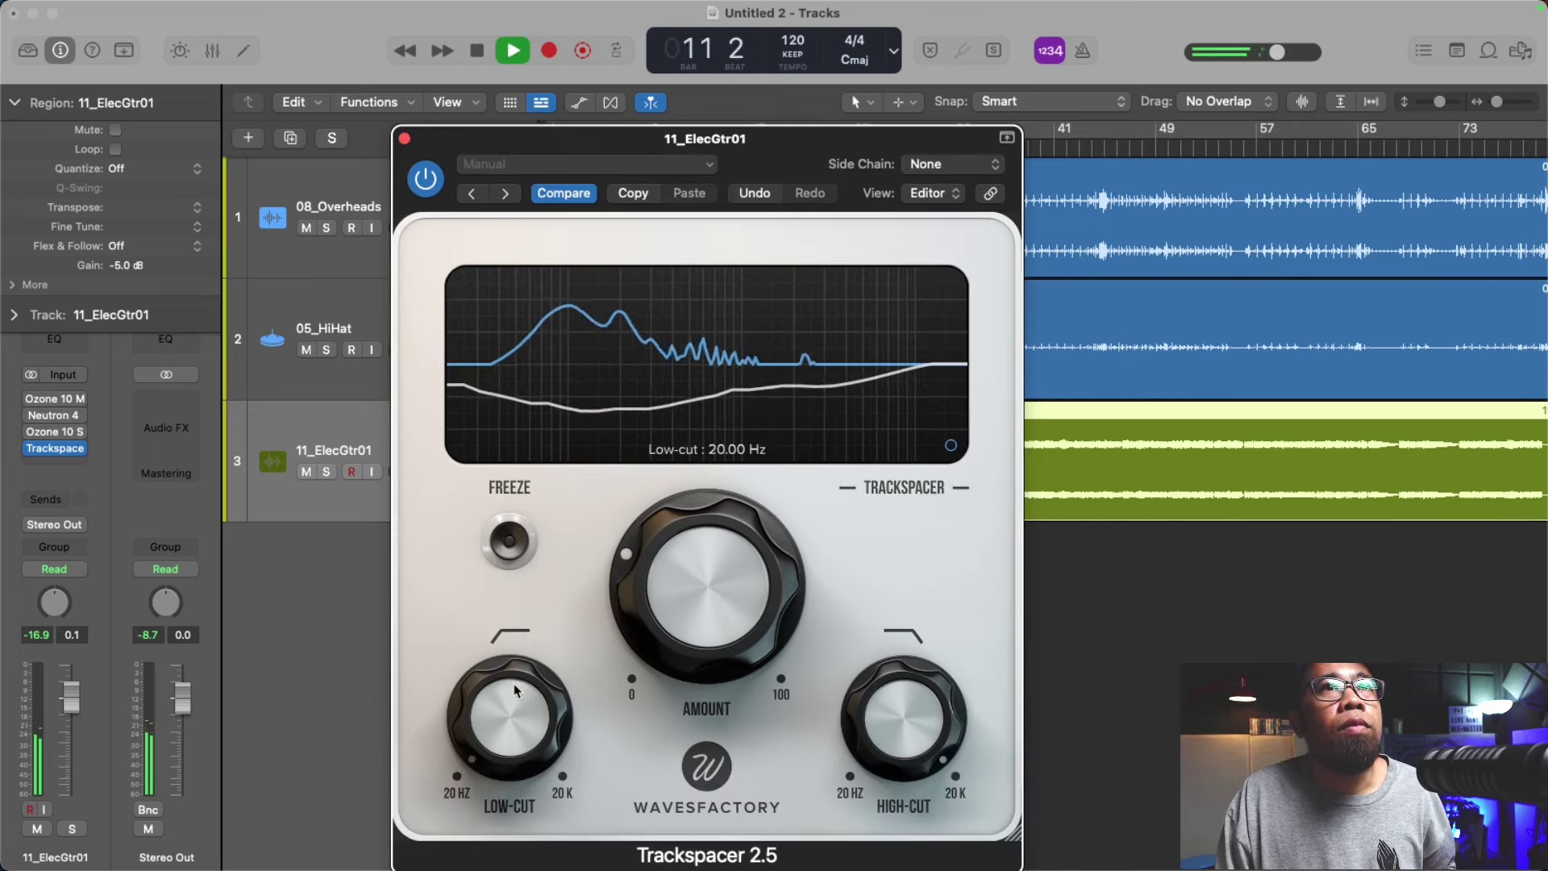
{"action": "left_click_drag", "start_coordinate": [516, 691], "coordinate": [513, 602]}
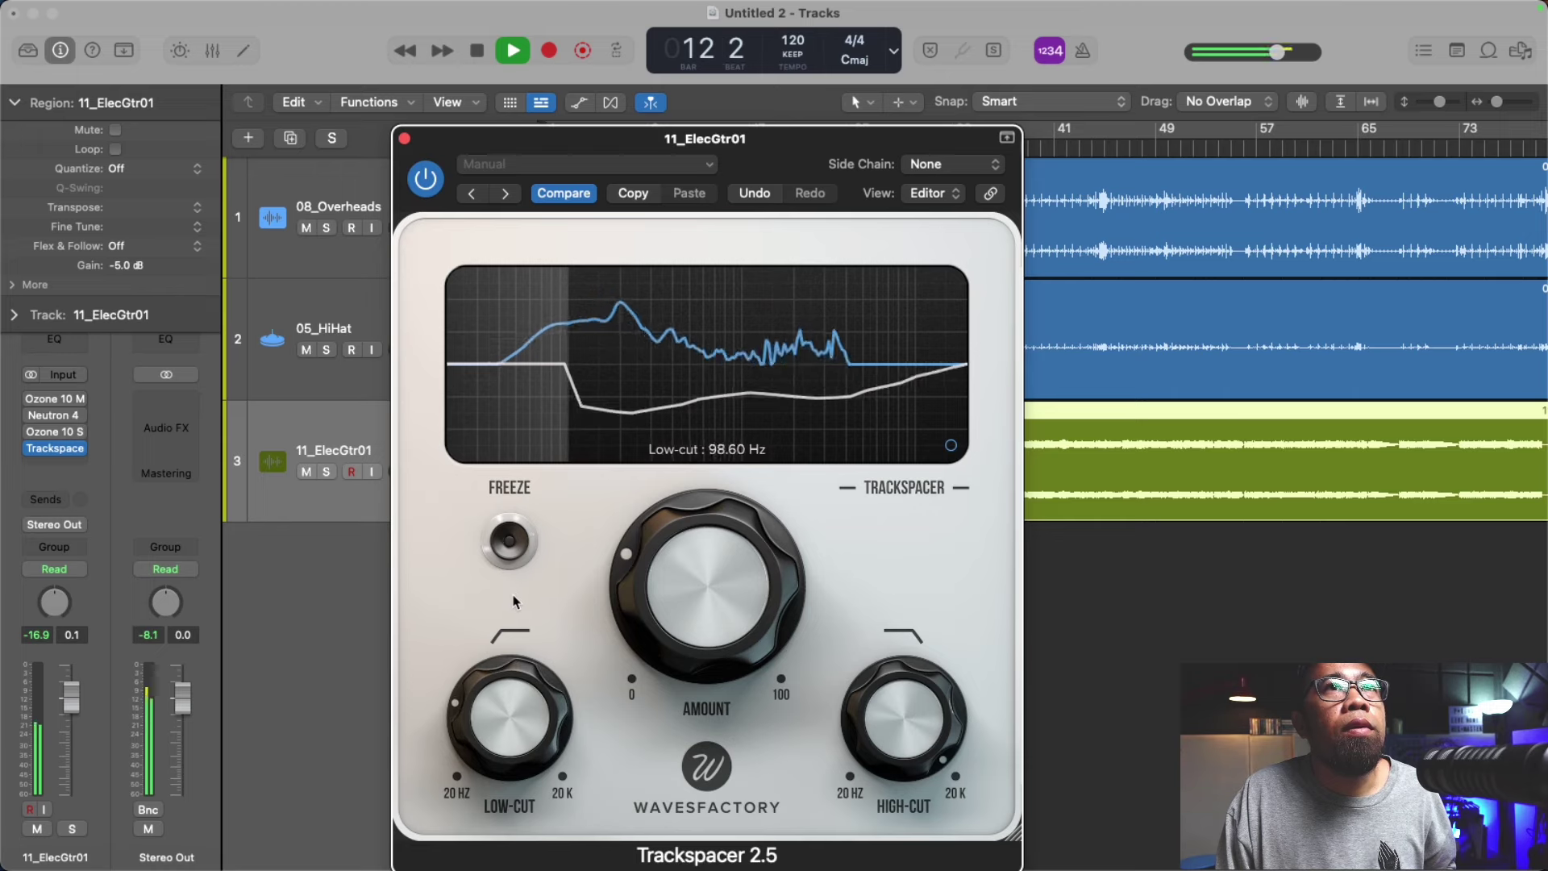
Step: Lower the Trackspacer amount to a ratio of 18.5%, stop playback, and close its window
{"action": "left_click_drag", "start_coordinate": [710, 619], "coordinate": [709, 638]}
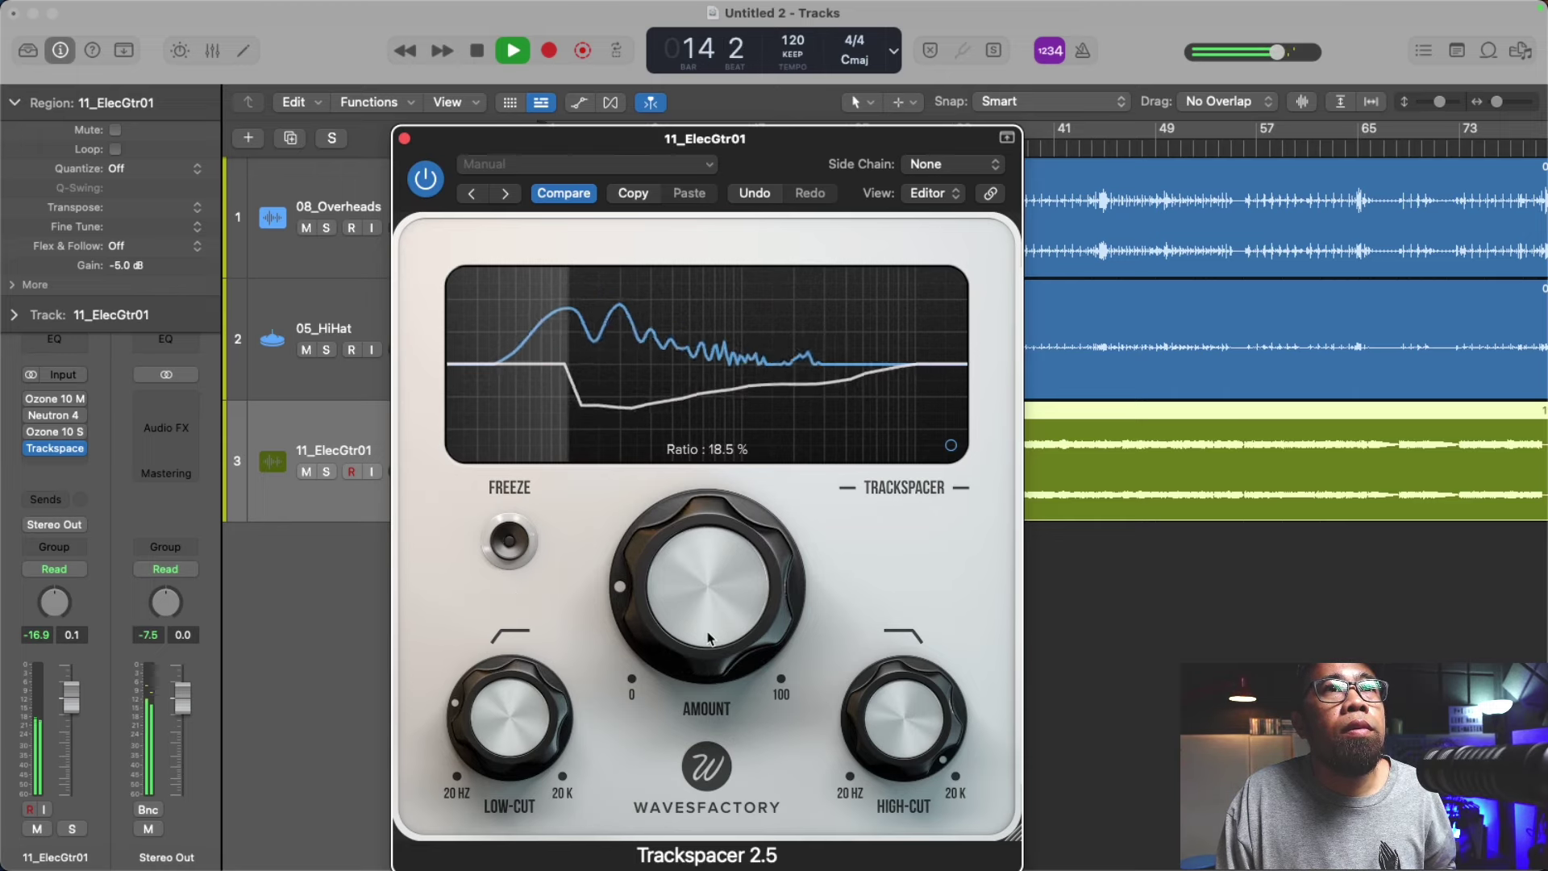
{"action": "key", "text": "space"}
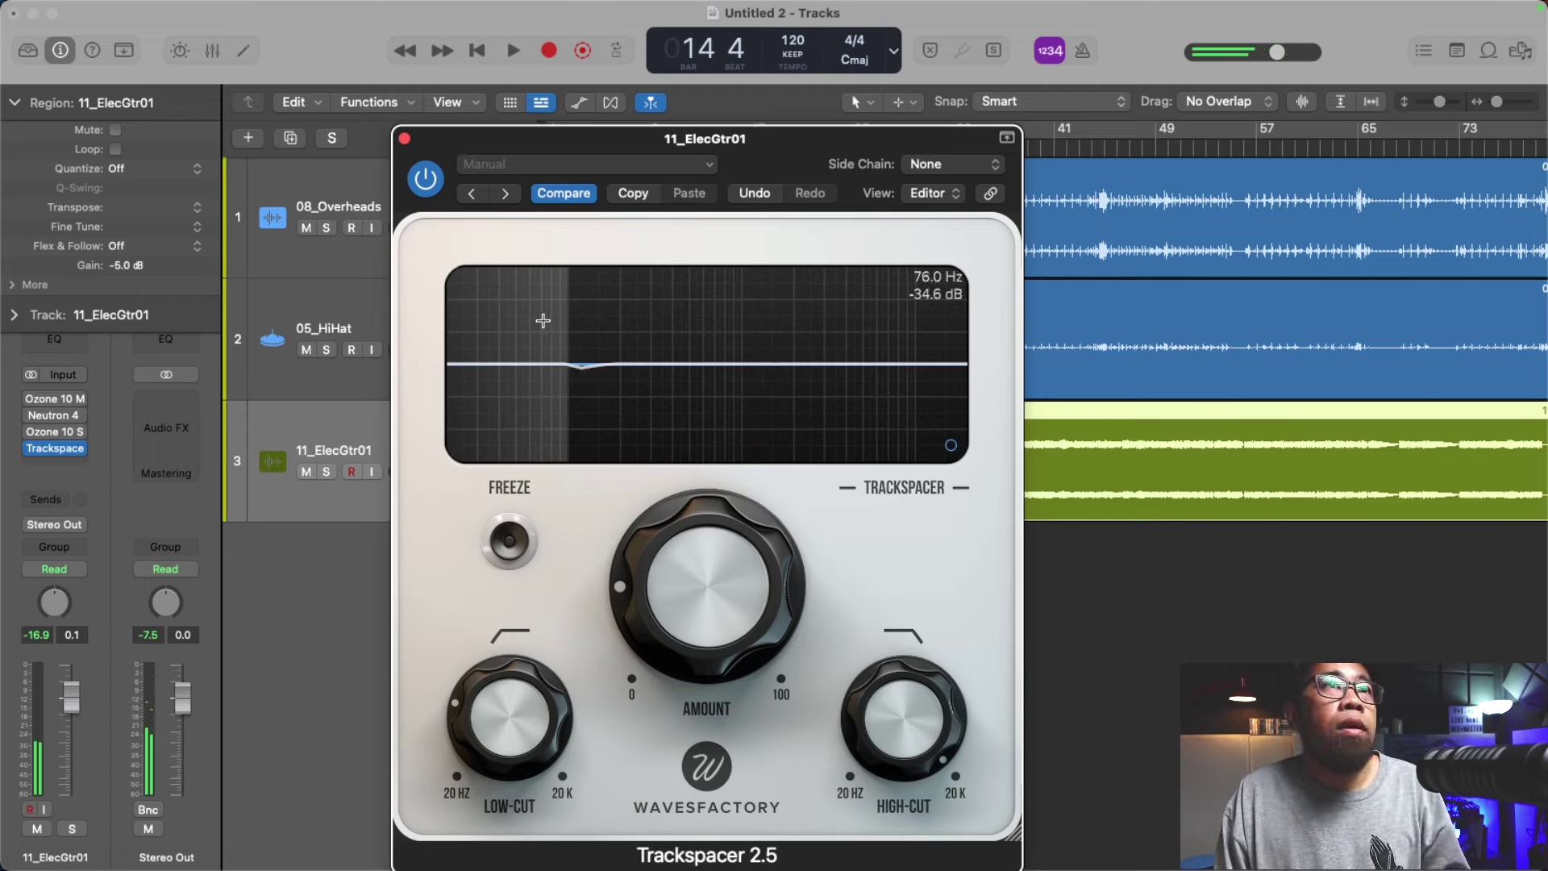
{"action": "left_click", "coordinate": [406, 139]}
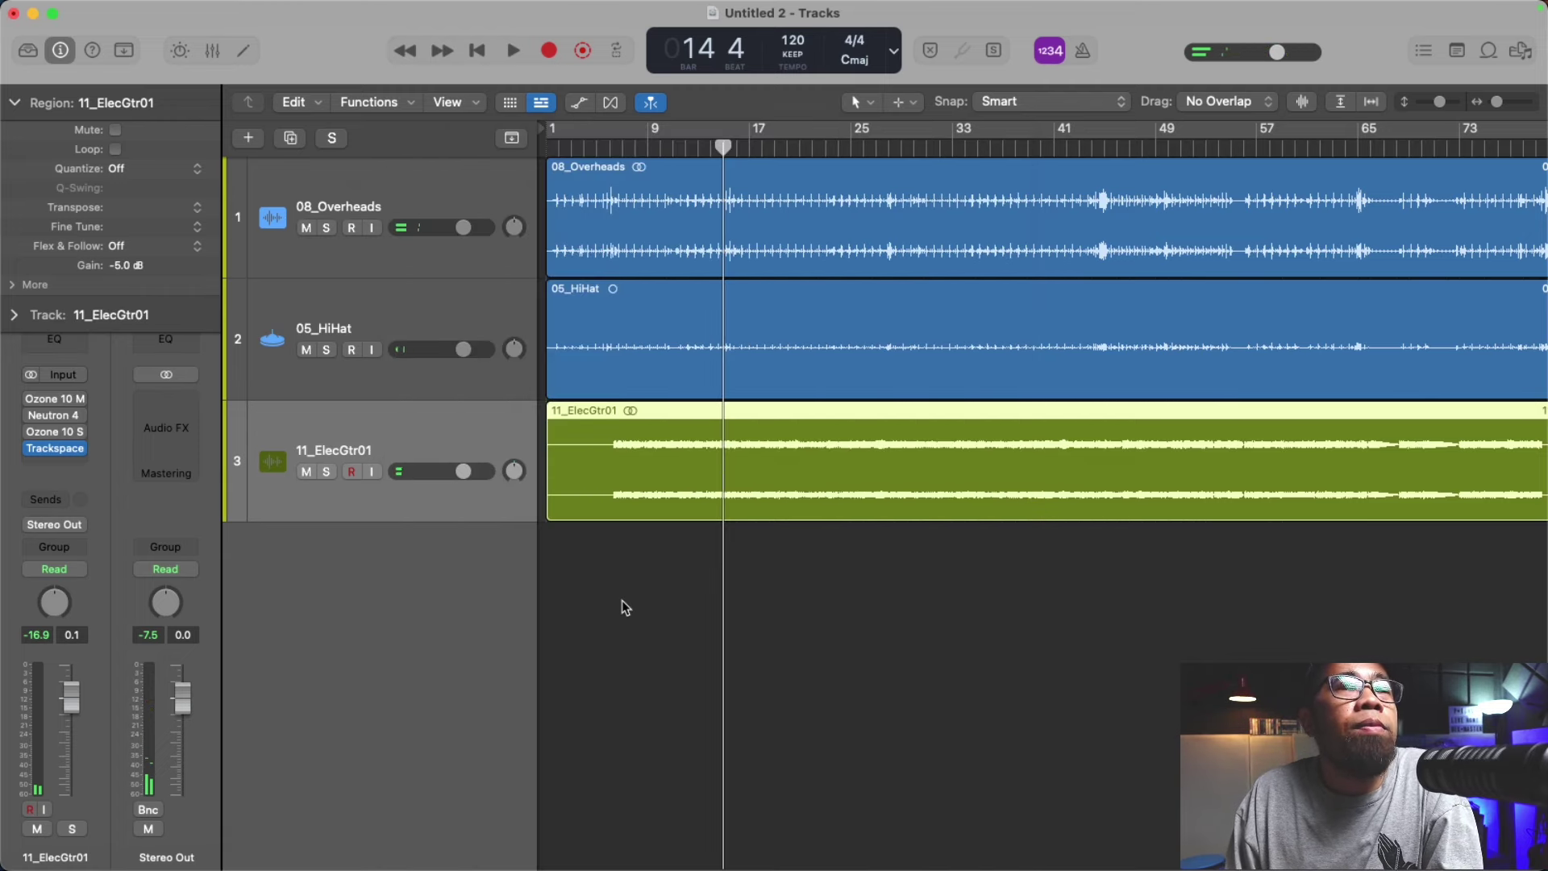